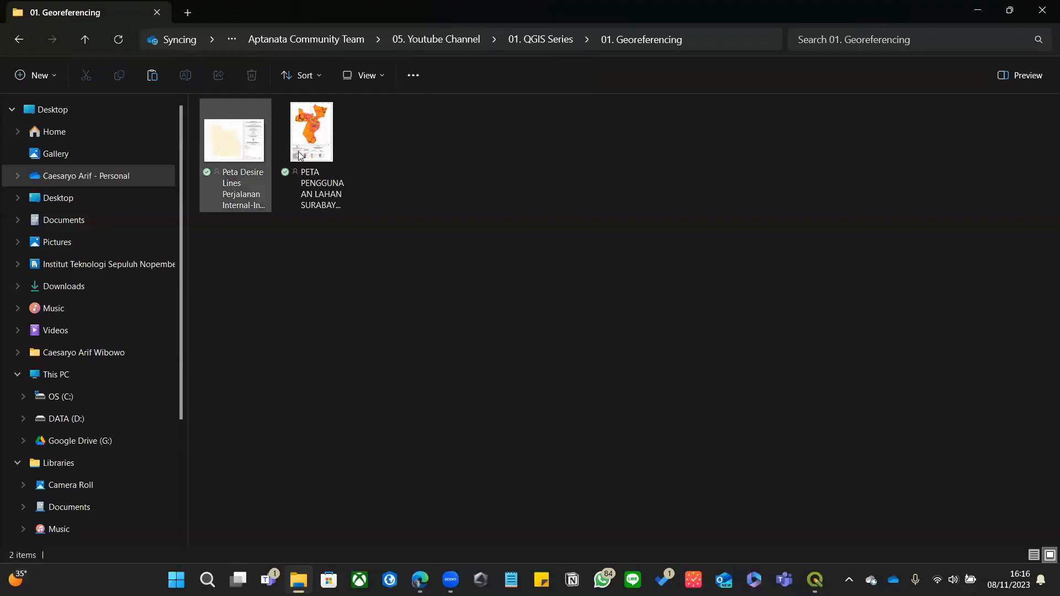
- View the Peta Desire Lines Perjalanan Internal-Internal and PETA PENGGUNAAN LAHAN SURABAYA PUSAT map images, then return to the first one
{"action": "key", "text": "Return"}
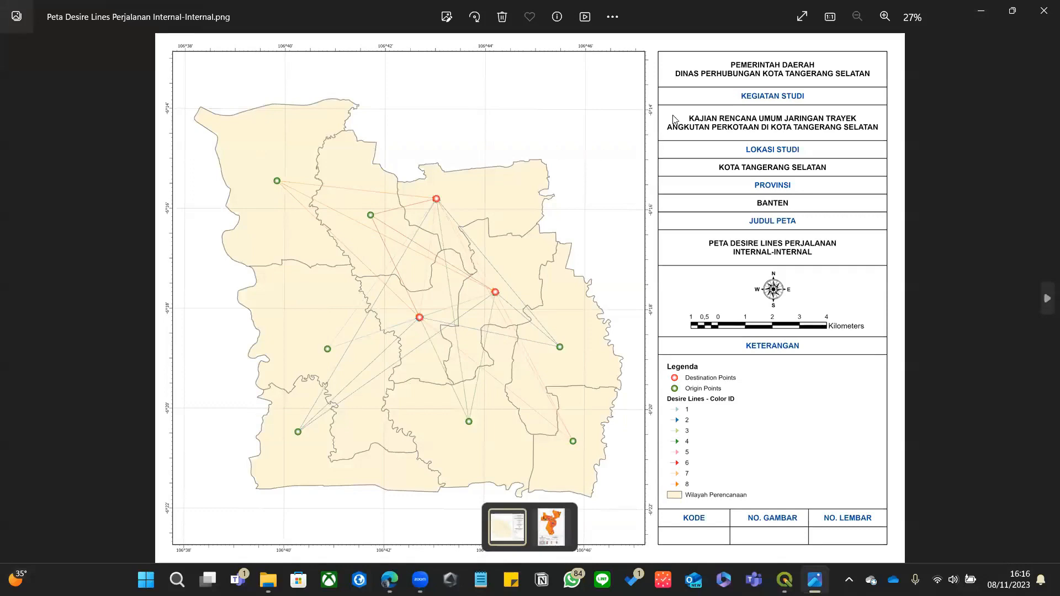
{"action": "scroll", "coordinate": [673, 119], "scroll_direction": "up", "scroll_amount": 1}
{"action": "scroll", "coordinate": [759, 174], "scroll_direction": "down", "scroll_amount": 1}
{"action": "left_click", "coordinate": [1042, 303]}
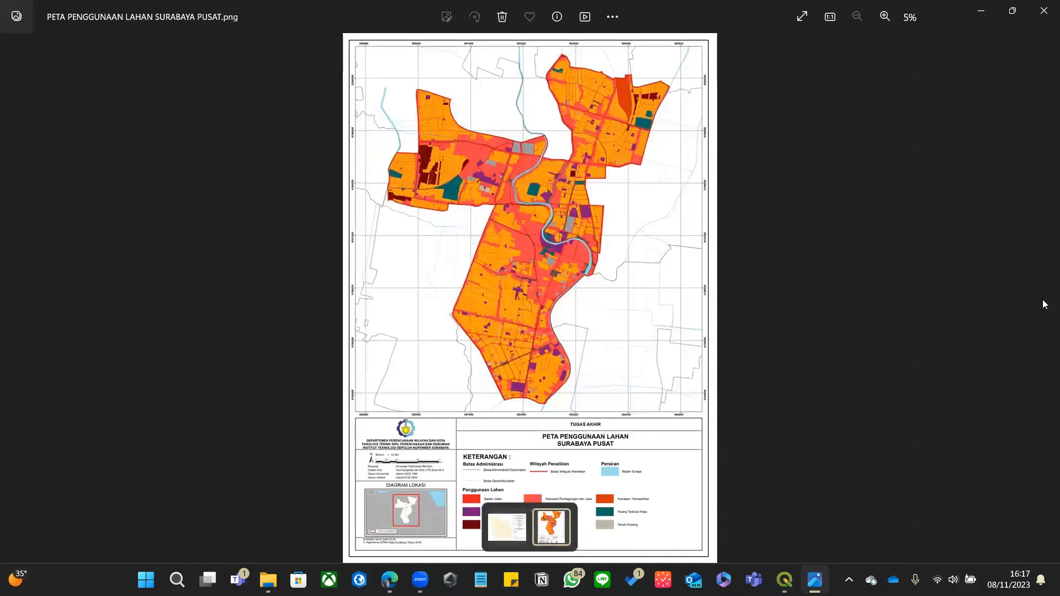
{"action": "left_click", "coordinate": [14, 298]}
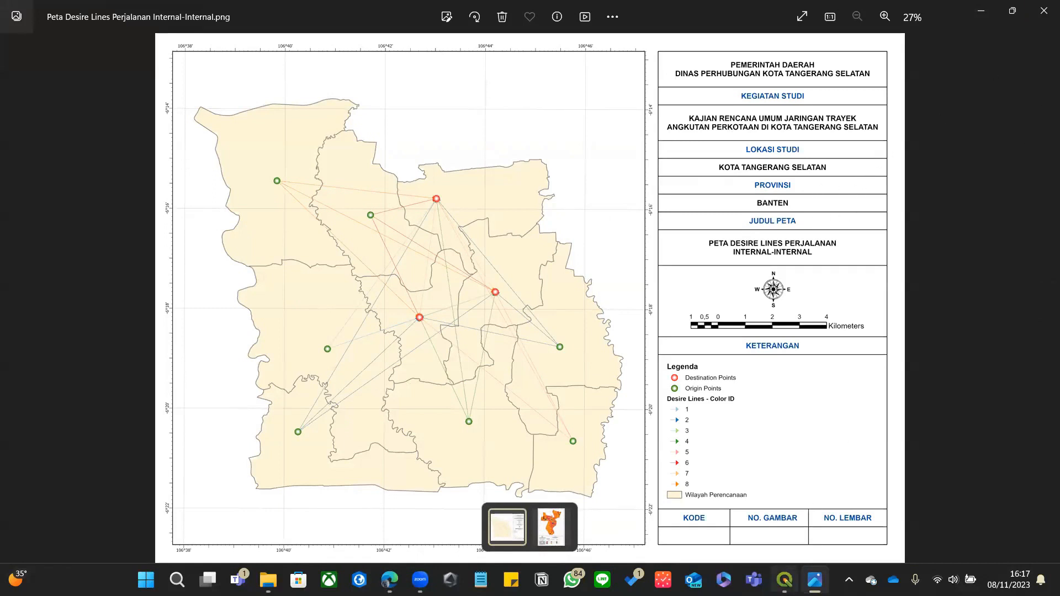
- Switch to QGIS, create a new empty project and add the Peta Desire Lines Perjalanan Internal-Internal image from the 01. Georeferencing folder
{"action": "left_click", "coordinate": [784, 580]}
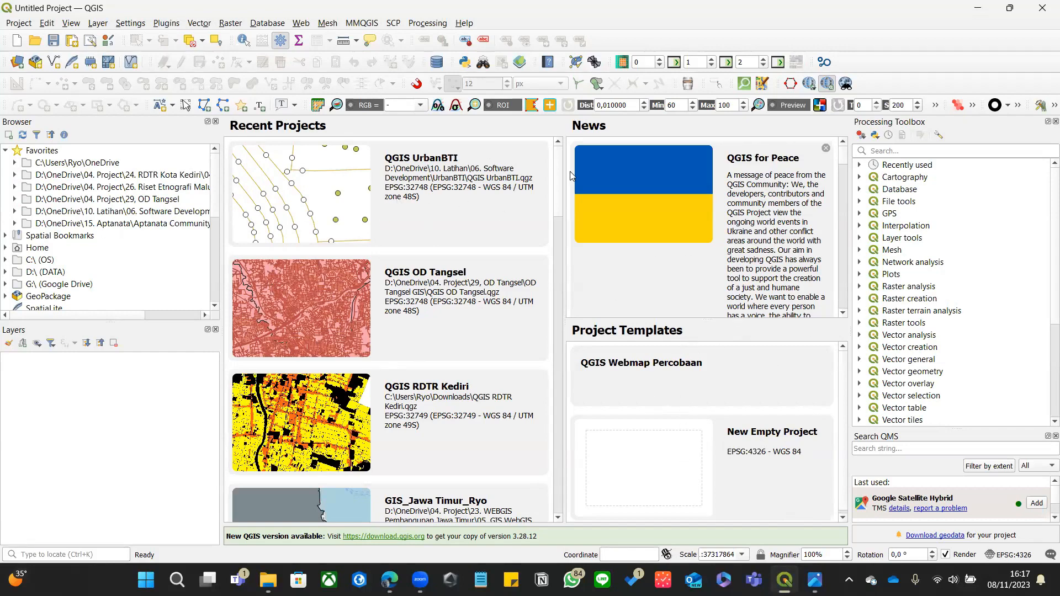
{"action": "left_click", "coordinate": [691, 447]}
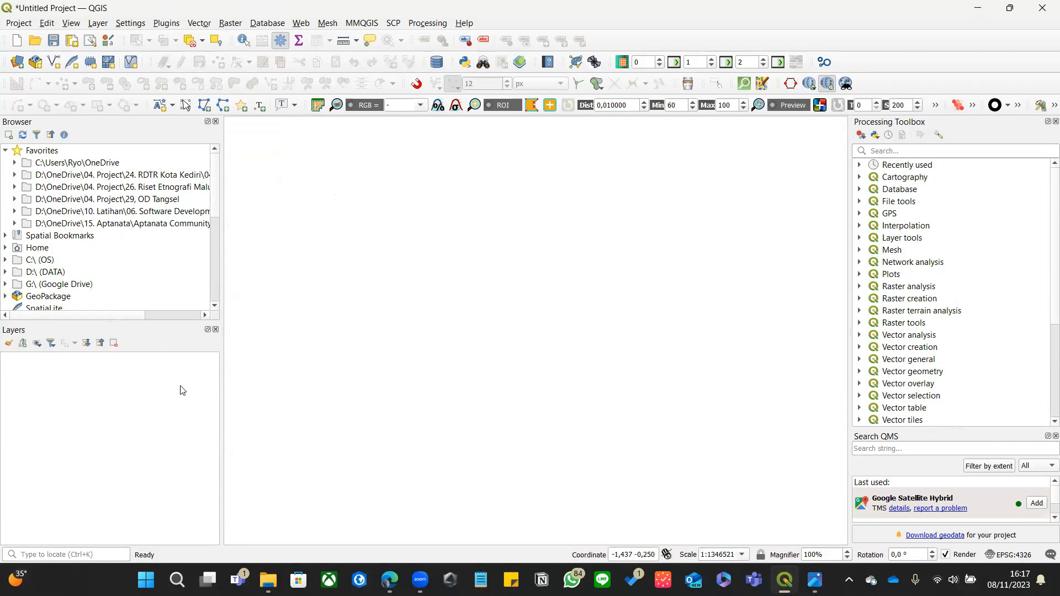
{"action": "left_click", "coordinate": [261, 578]}
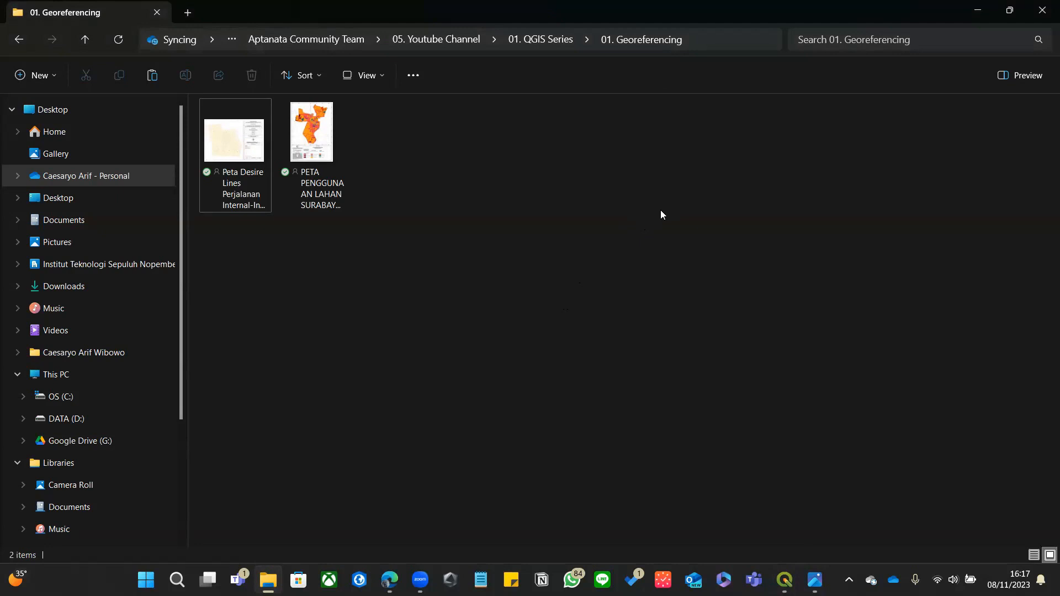
{"action": "left_click", "coordinate": [237, 138]}
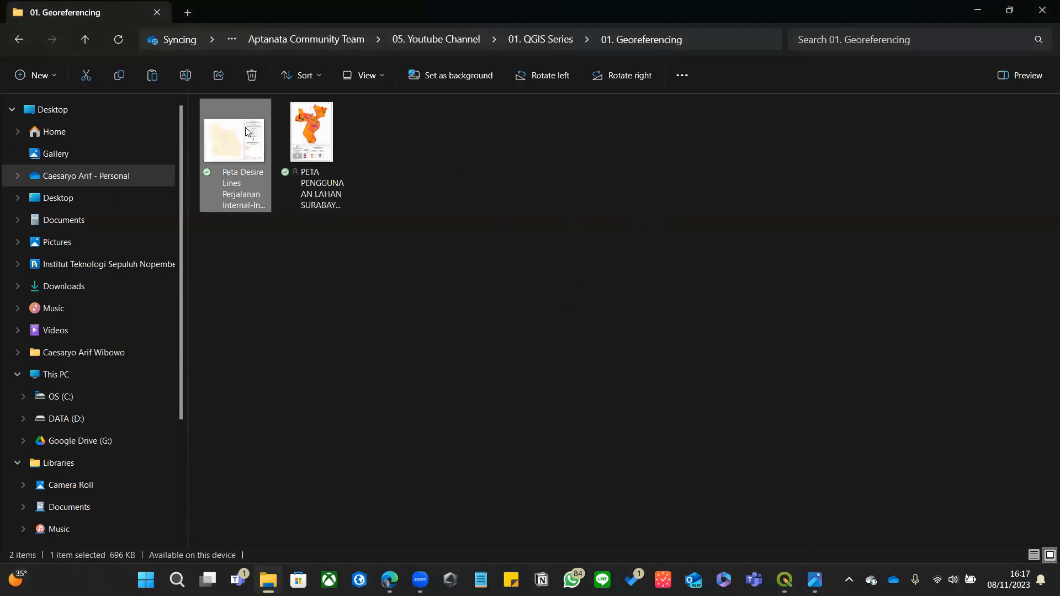
{"action": "left_click_drag", "start_coordinate": [245, 132], "coordinate": [429, 277]}
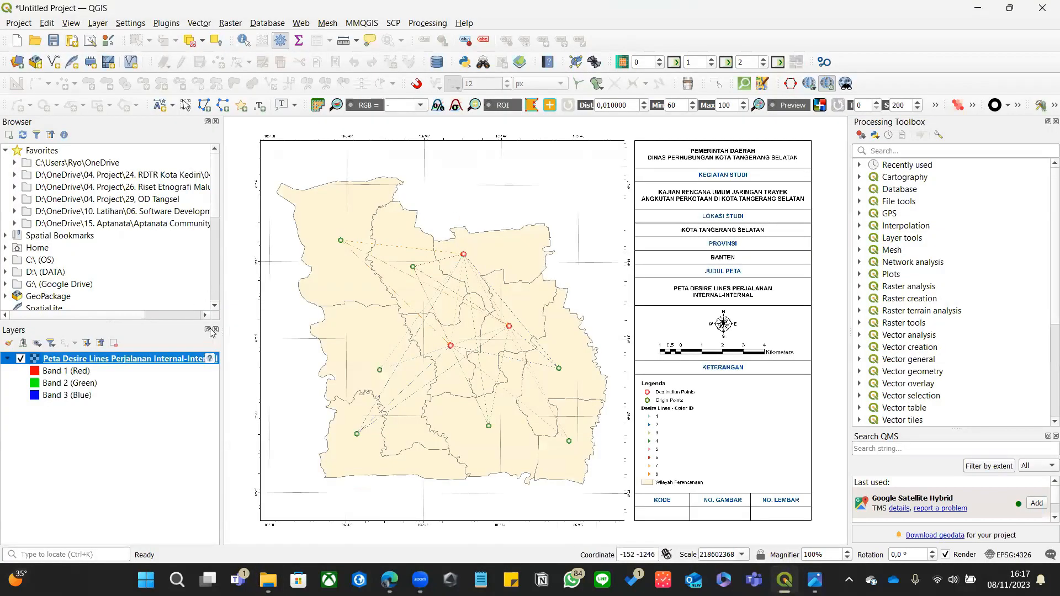
{"action": "left_click_drag", "start_coordinate": [580, 204], "coordinate": [577, 208]}
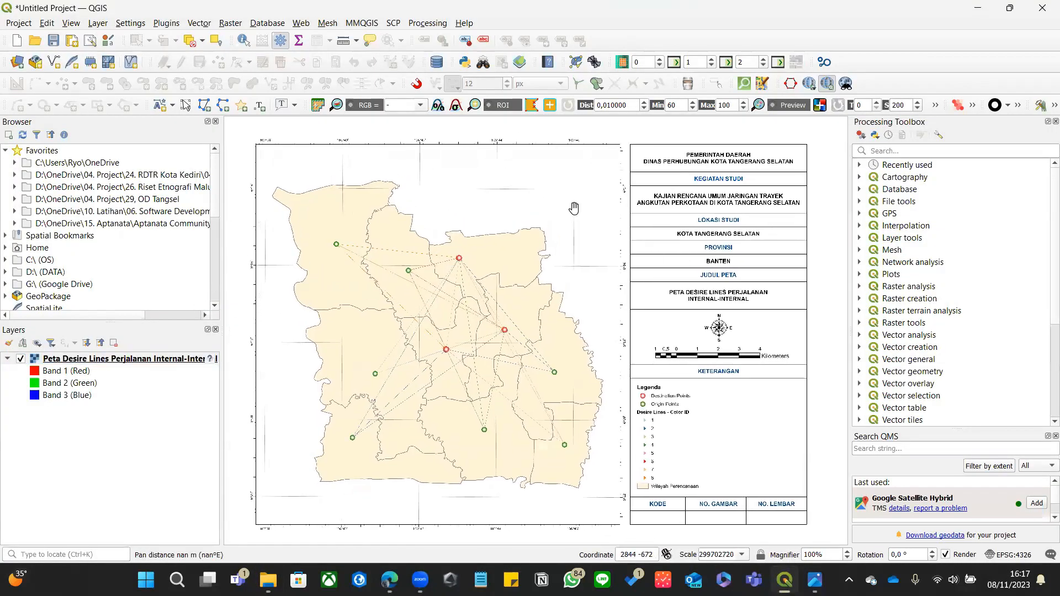
{"action": "scroll", "coordinate": [579, 199], "scroll_direction": "down", "scroll_amount": 1}
{"action": "scroll", "coordinate": [585, 196], "scroll_direction": "up", "scroll_amount": 1}
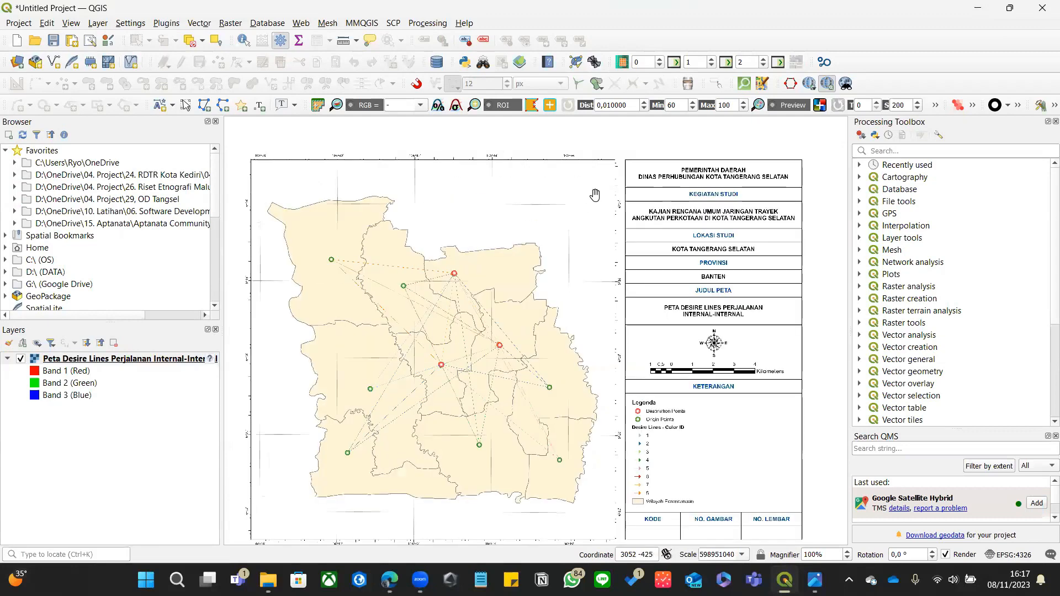
{"action": "scroll", "coordinate": [603, 194], "scroll_direction": "up", "scroll_amount": 1}
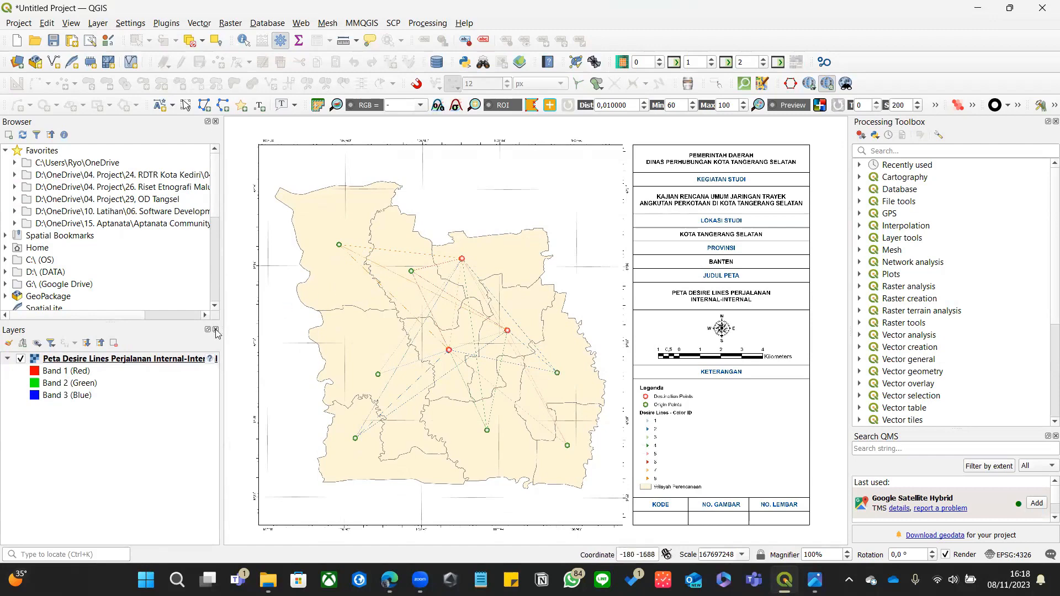
{"action": "left_click", "coordinate": [178, 362]}
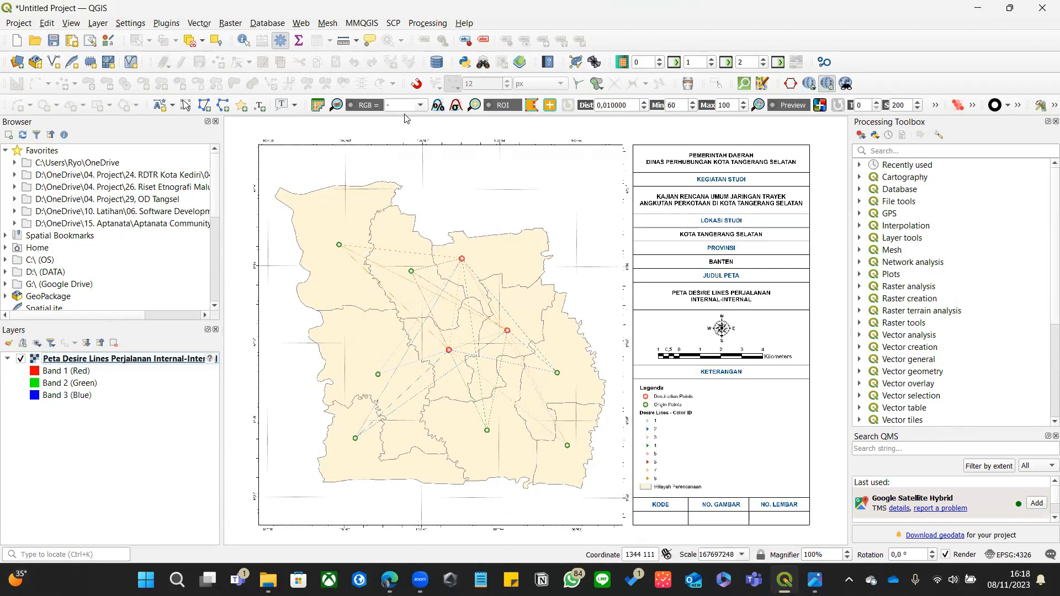
- Search the plugin manager for "quickmap", review the QuickMapServices plugin's details, and close the manager
{"action": "left_click", "coordinate": [165, 24]}
{"action": "left_click", "coordinate": [186, 38]}
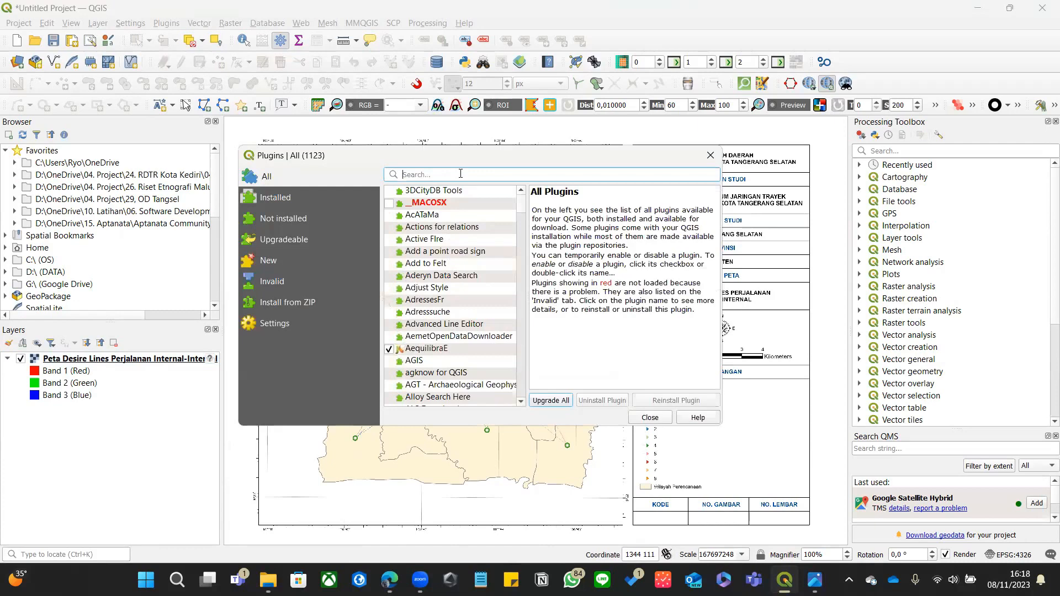
{"action": "type", "text": "quickmap"}
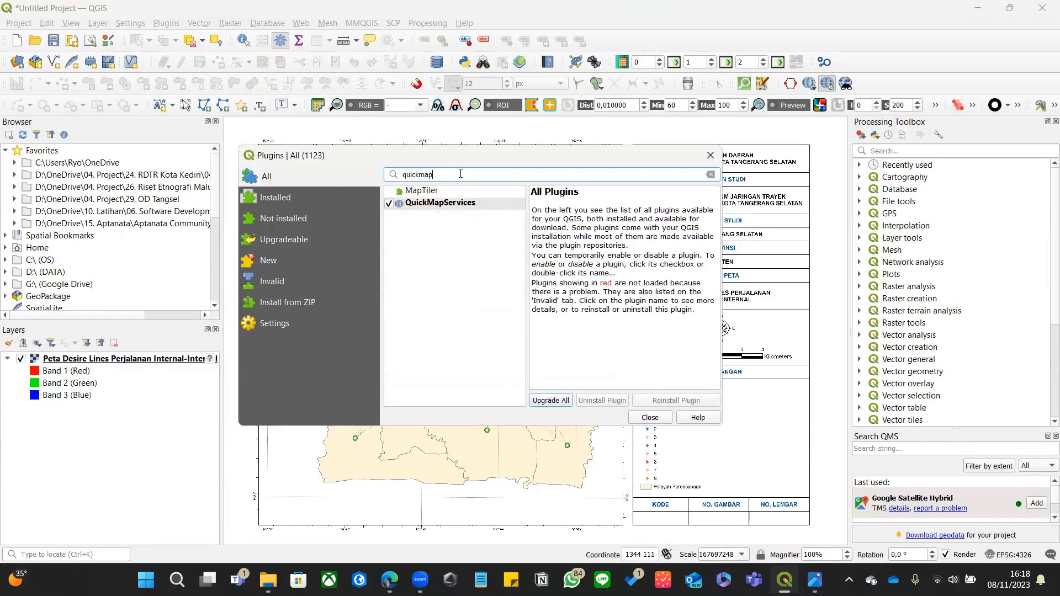
{"action": "left_click", "coordinate": [467, 207]}
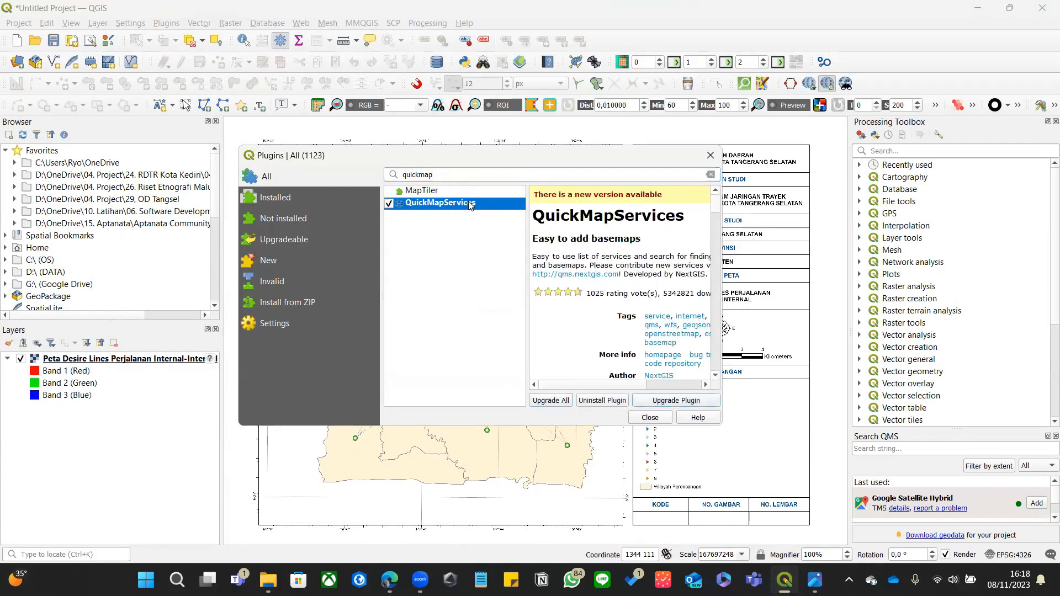
{"action": "scroll", "coordinate": [631, 243], "scroll_direction": "down", "scroll_amount": 8}
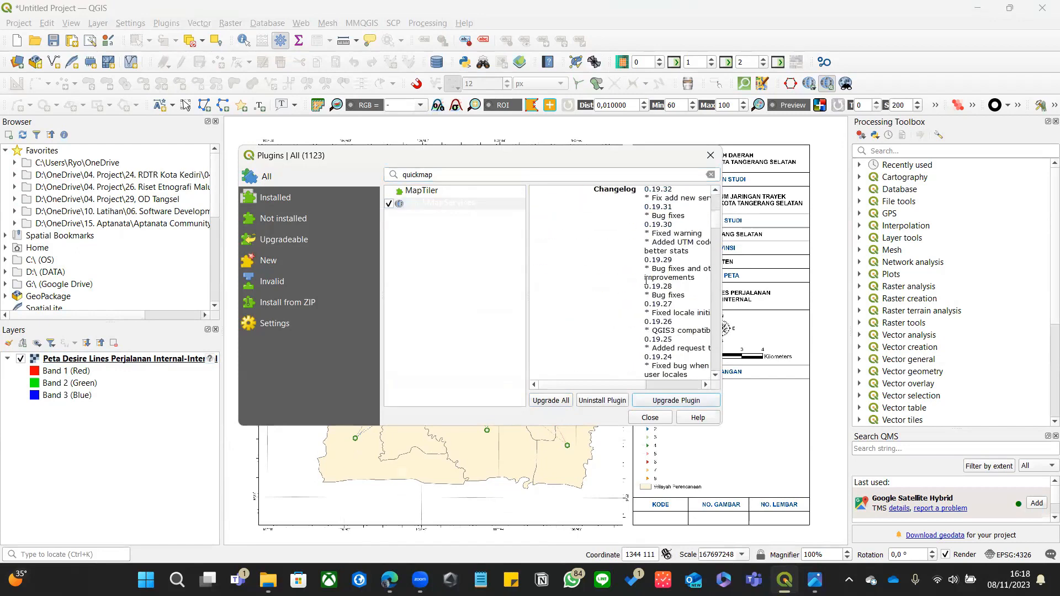
{"action": "scroll", "coordinate": [624, 235], "scroll_direction": "up", "scroll_amount": 8}
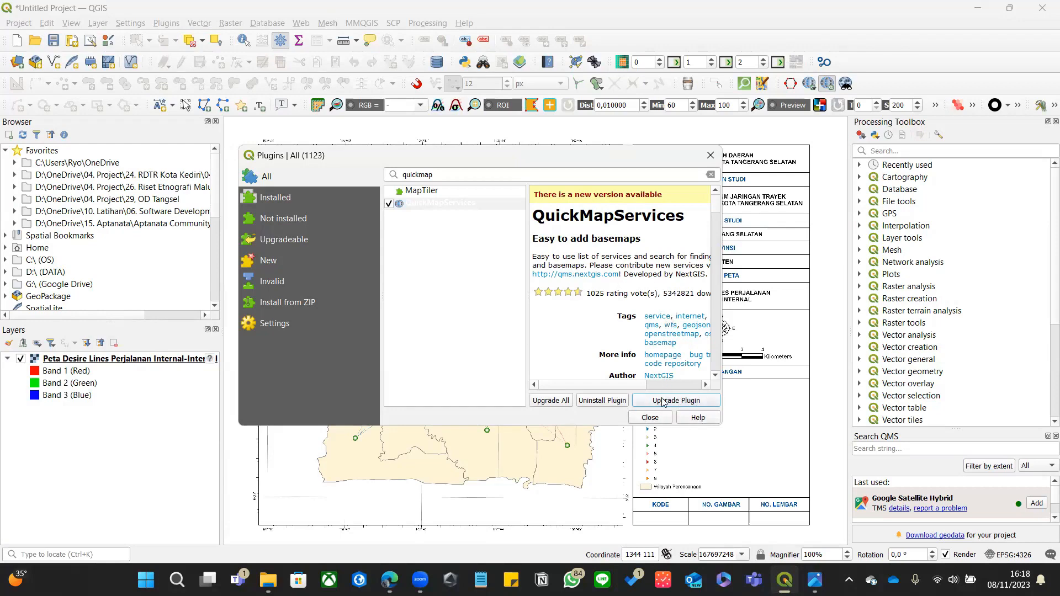
{"action": "left_click", "coordinate": [653, 420]}
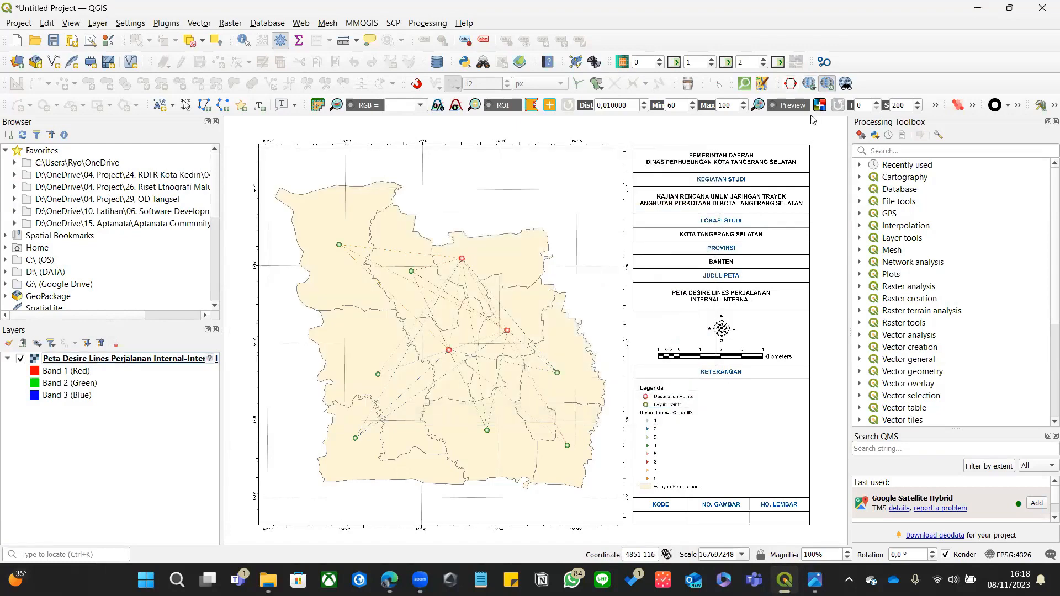
{"action": "left_click_drag", "start_coordinate": [783, 83], "coordinate": [736, 158]}
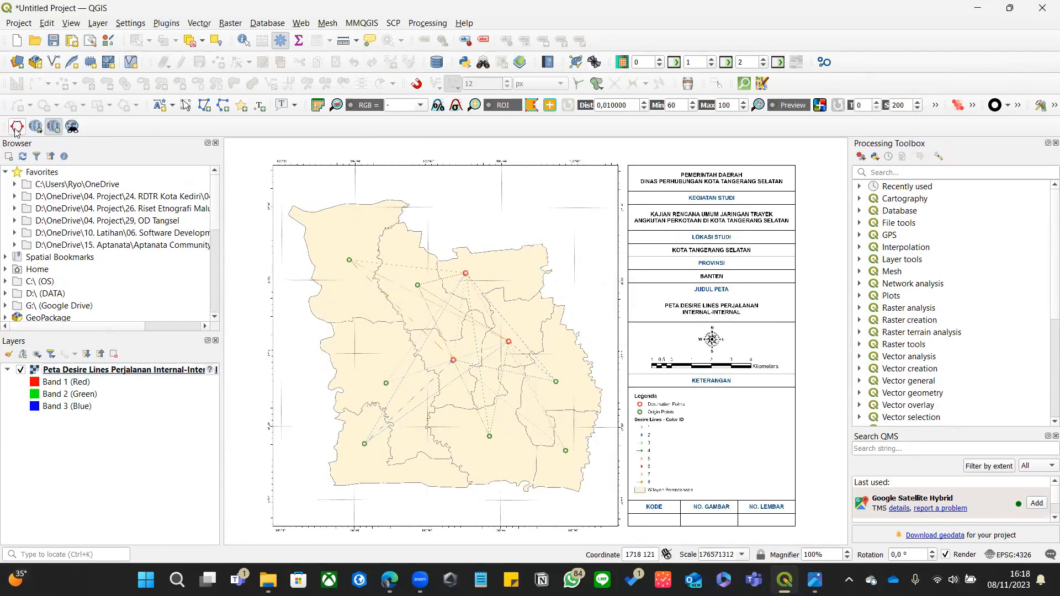
{"action": "left_click_drag", "start_coordinate": [4, 127], "coordinate": [704, 121]}
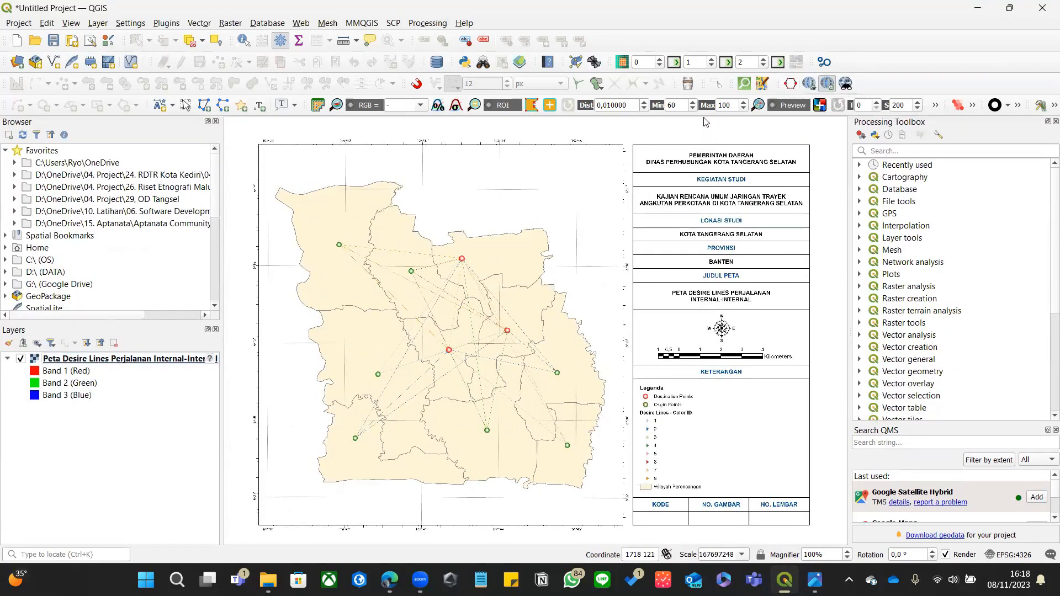
{"action": "left_click", "coordinate": [809, 83]}
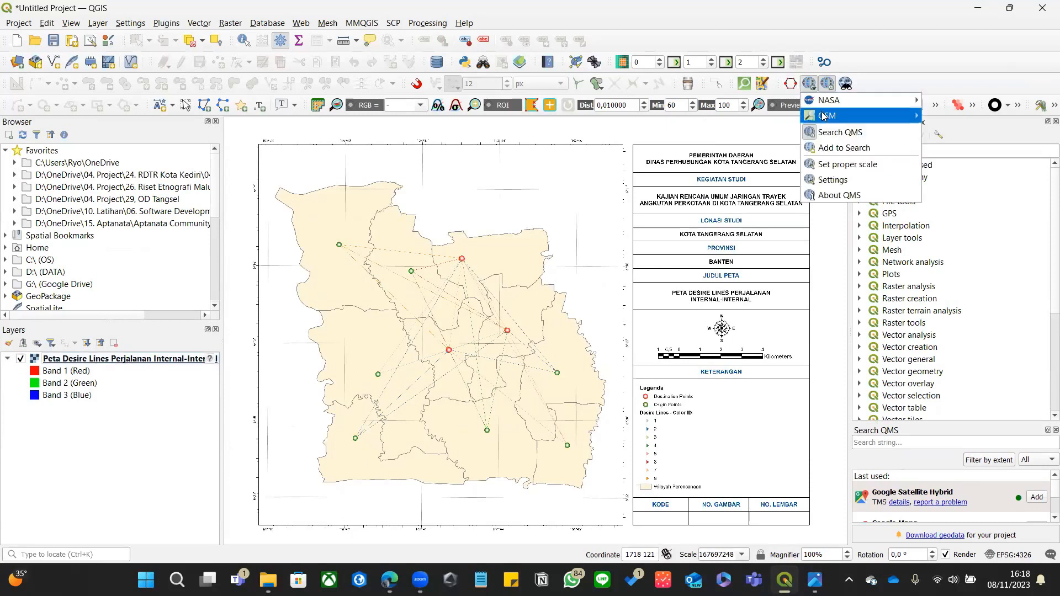
{"action": "left_click", "coordinate": [883, 83]}
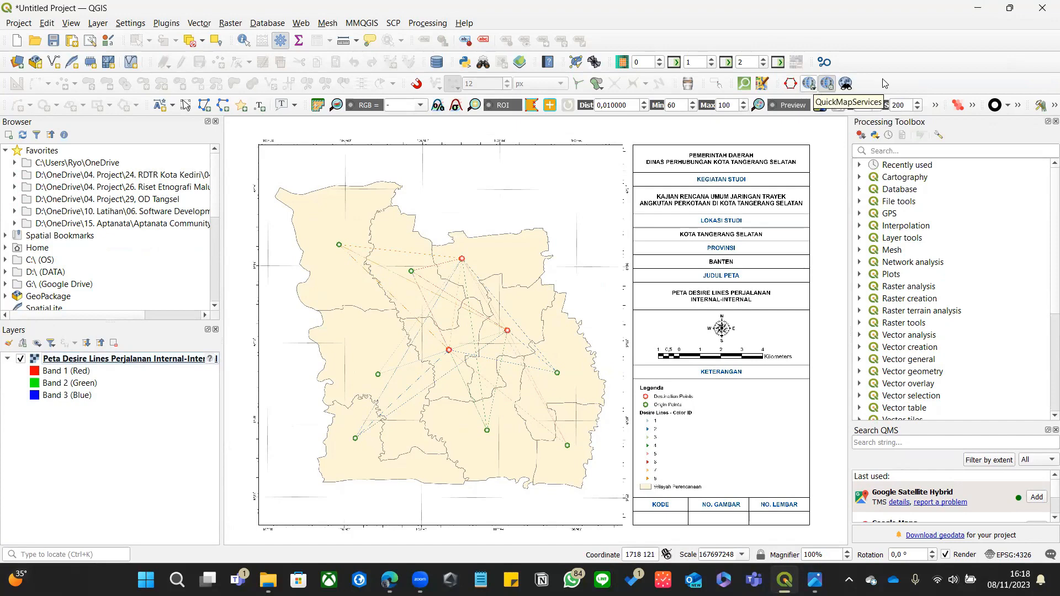
- Add the OSM Standard basemap to the project through QuickMapServices
{"action": "left_click", "coordinate": [808, 83]}
{"action": "mouse_move", "coordinate": [883, 115]}
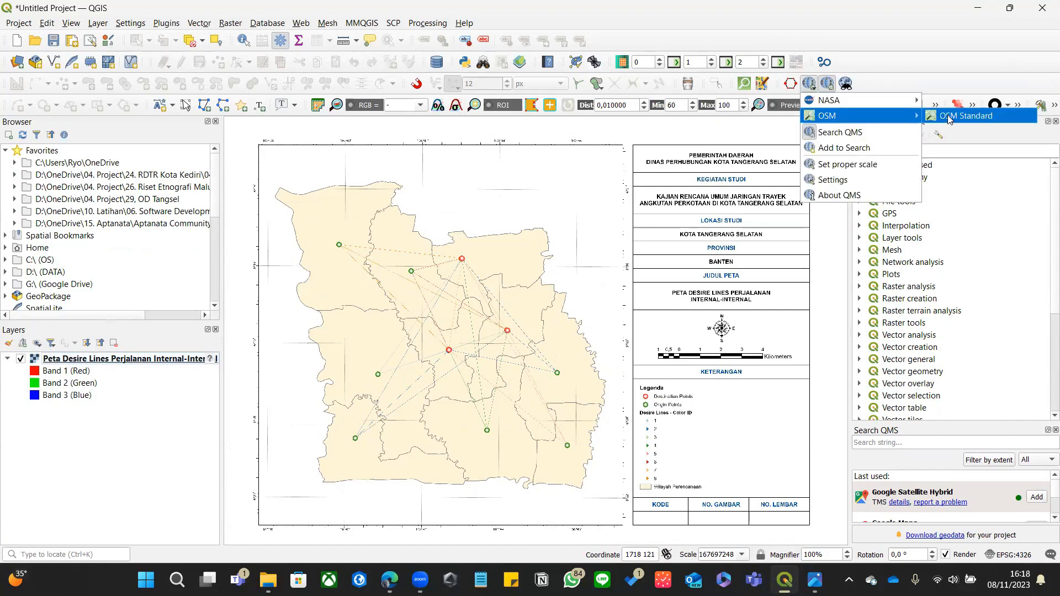
{"action": "left_click", "coordinate": [950, 117]}
- Compare the map image's position with the OSM Standard basemap and examine the coordinate labels along the image's frame
{"action": "left_click_drag", "start_coordinate": [393, 179], "coordinate": [617, 217]}
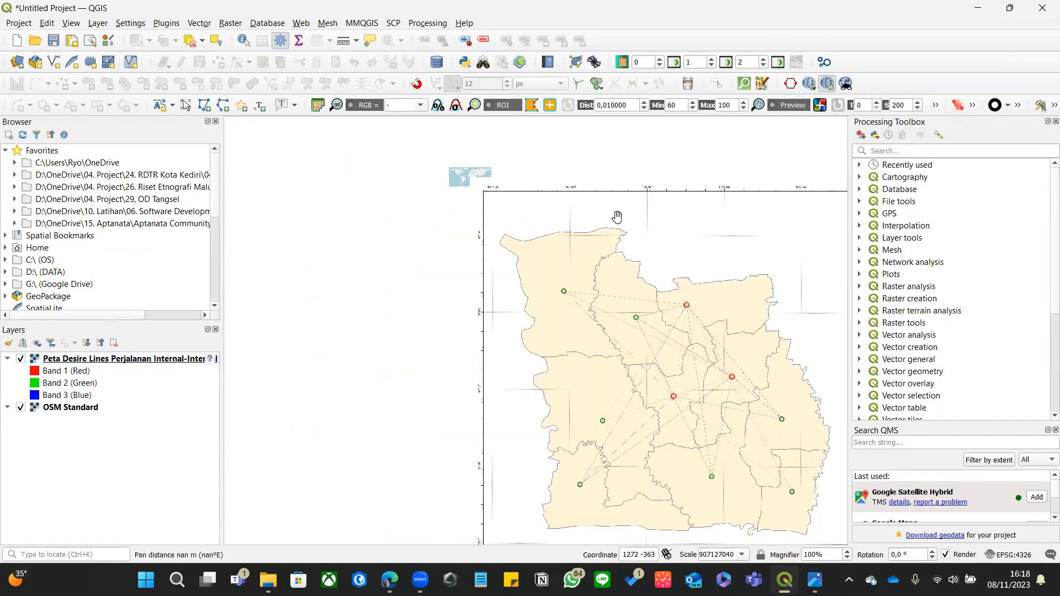
{"action": "scroll", "coordinate": [486, 191], "scroll_direction": "up", "scroll_amount": 7}
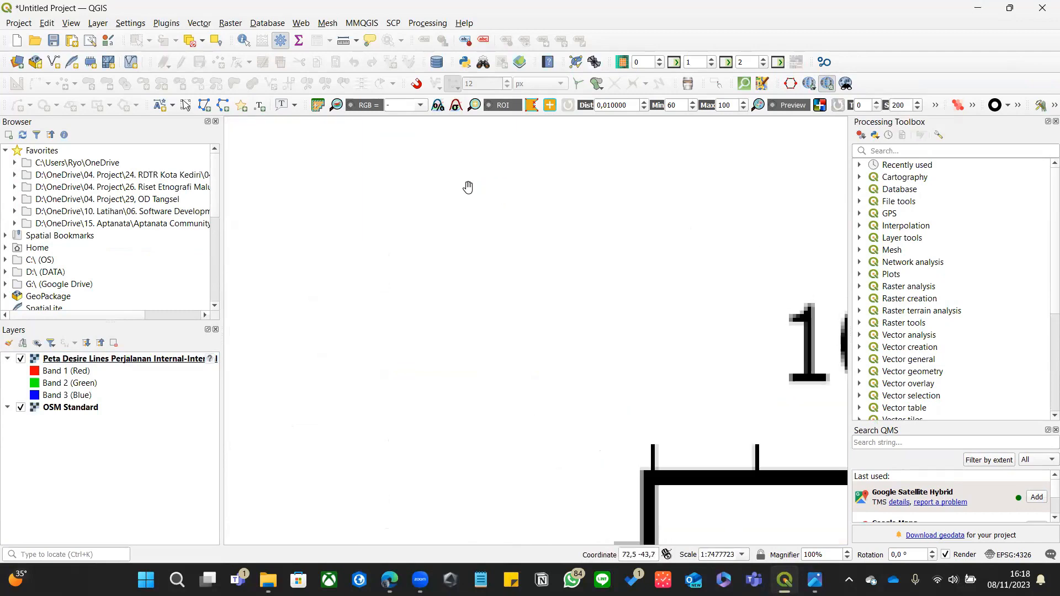
{"action": "scroll", "coordinate": [558, 280], "scroll_direction": "down", "scroll_amount": 2}
{"action": "left_click_drag", "start_coordinate": [559, 279], "coordinate": [535, 239]}
{"action": "scroll", "coordinate": [436, 205], "scroll_direction": "up", "scroll_amount": 3}
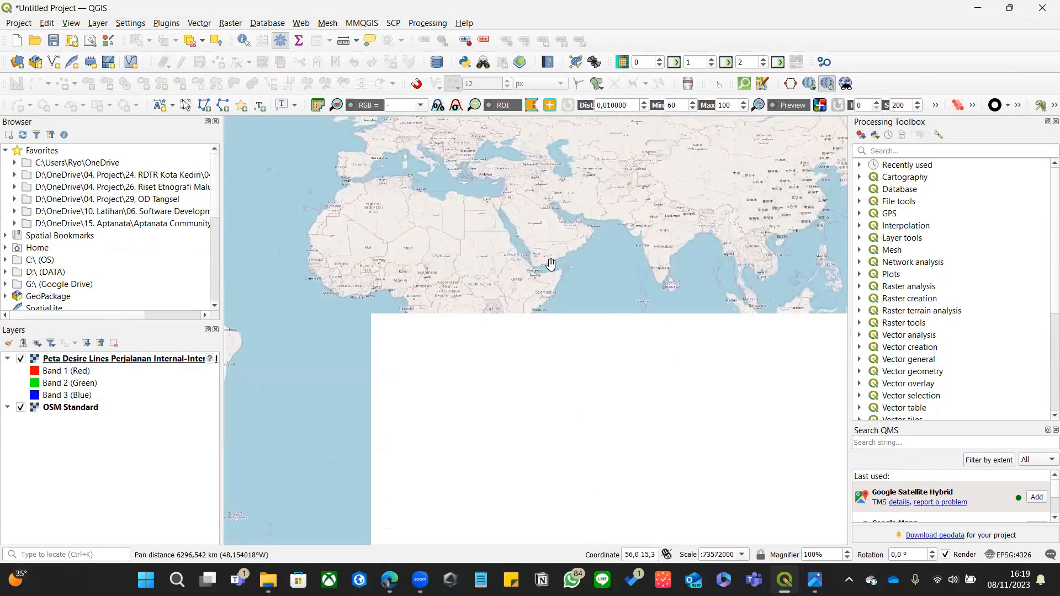
{"action": "scroll", "coordinate": [549, 266], "scroll_direction": "down", "scroll_amount": 4}
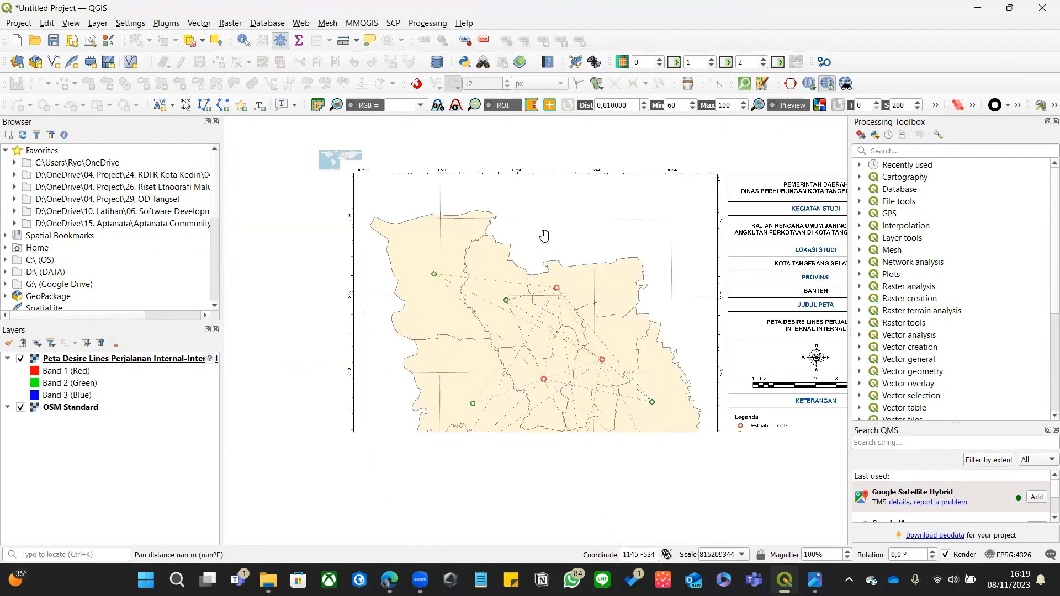
{"action": "scroll", "coordinate": [563, 251], "scroll_direction": "down", "scroll_amount": 1}
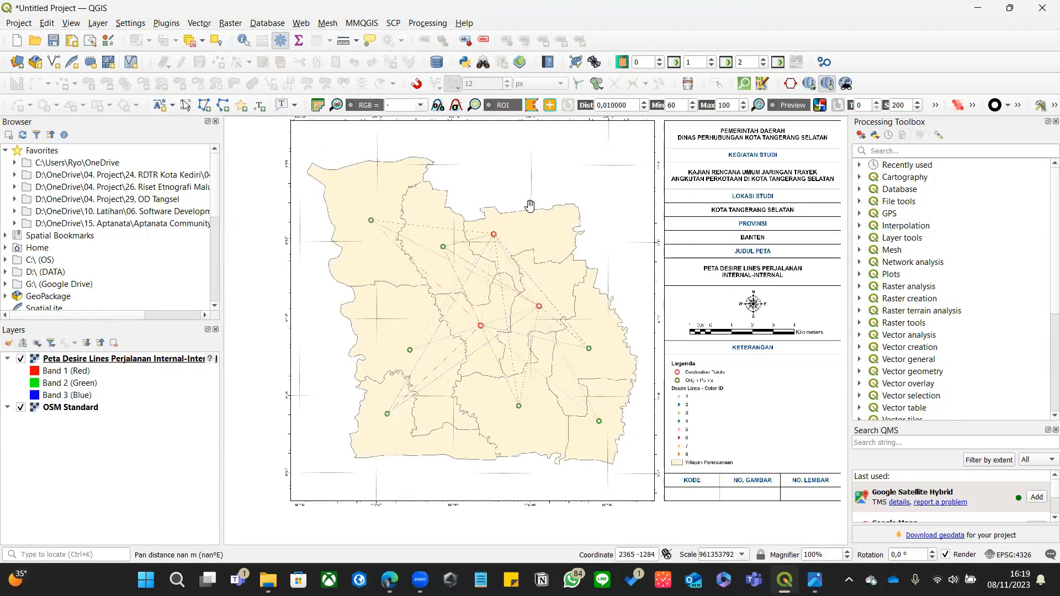
{"action": "scroll", "coordinate": [571, 191], "scroll_direction": "up", "scroll_amount": 1}
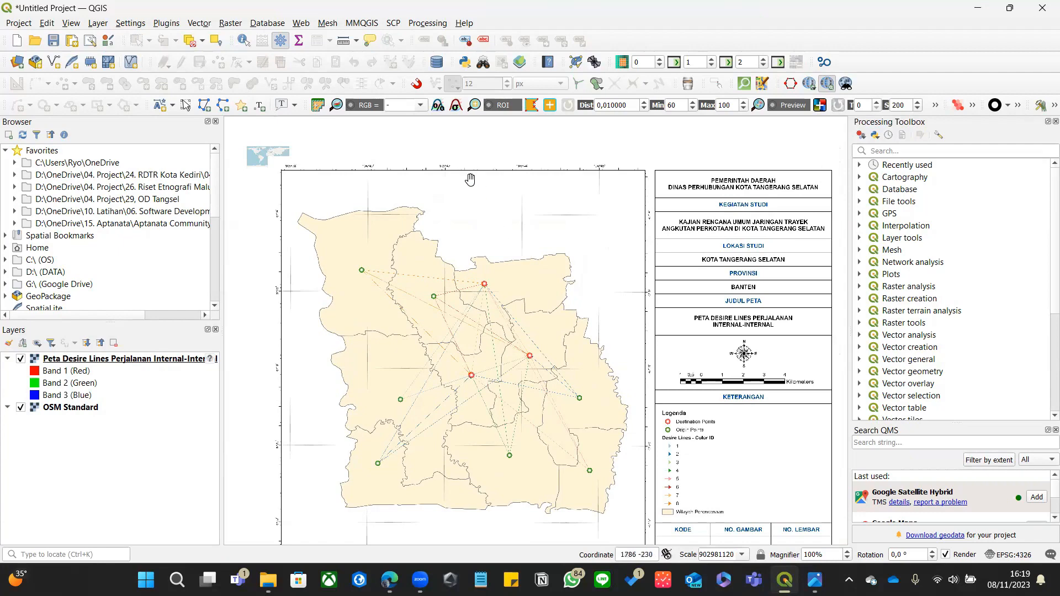
{"action": "scroll", "coordinate": [470, 180], "scroll_direction": "up", "scroll_amount": 5}
{"action": "scroll", "coordinate": [397, 195], "scroll_direction": "down", "scroll_amount": 5}
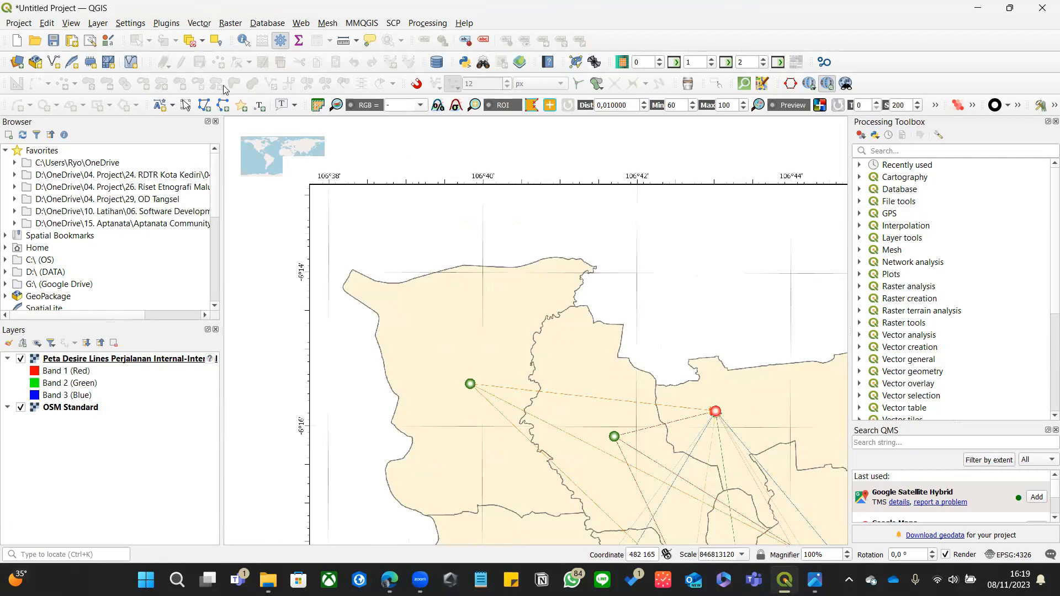
- Search the plugin manager for "georefencer", clear the search, and close the manager
{"action": "left_click", "coordinate": [229, 23]}
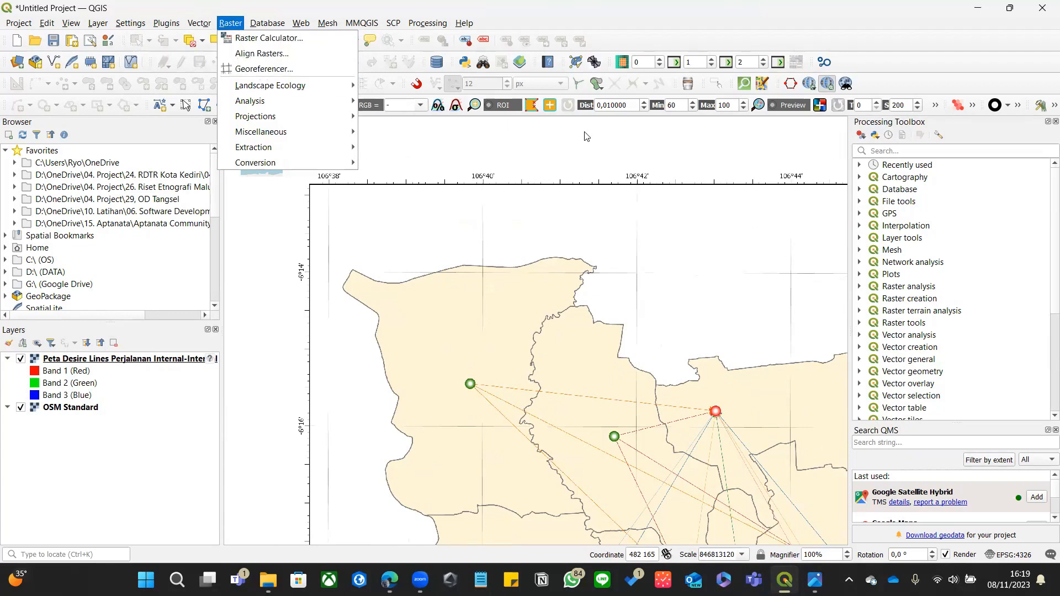
{"action": "left_click", "coordinate": [301, 22]}
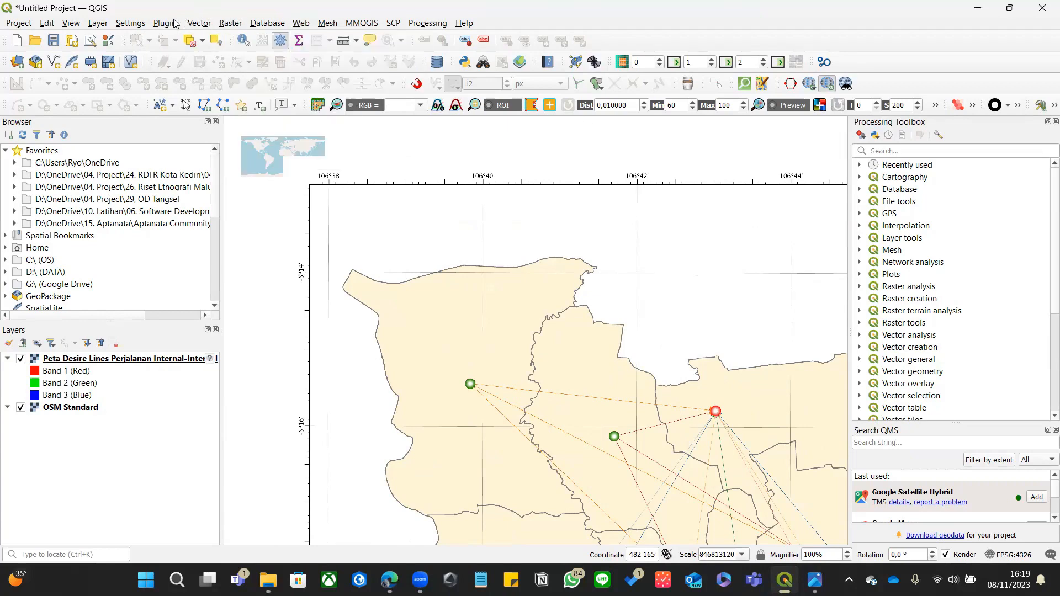
{"action": "left_click", "coordinate": [166, 23]}
{"action": "left_click", "coordinate": [209, 35]}
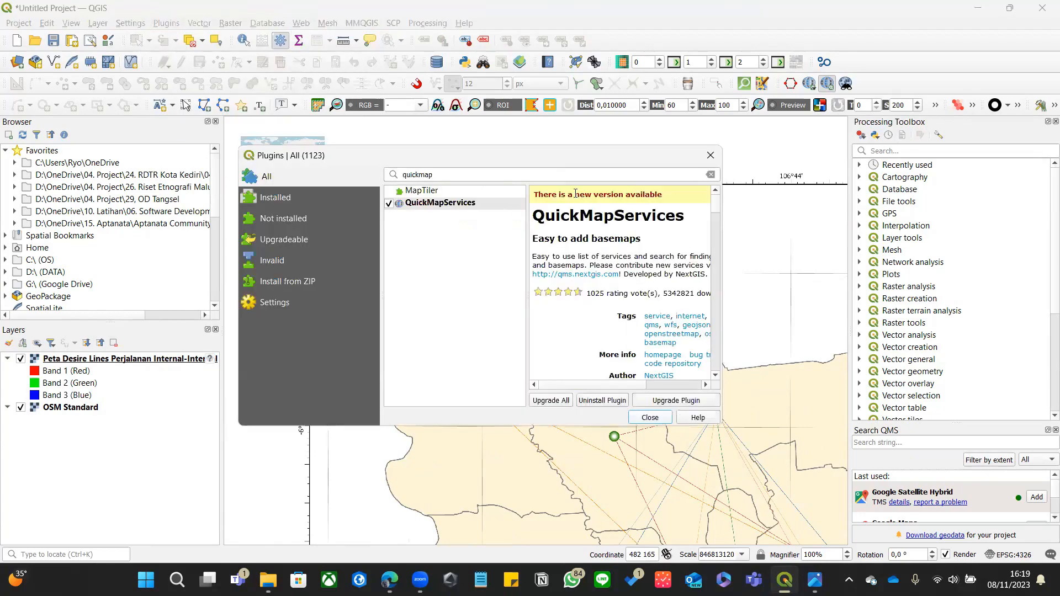
{"action": "double_click", "coordinate": [524, 175]}
{"action": "type", "text": "o"}
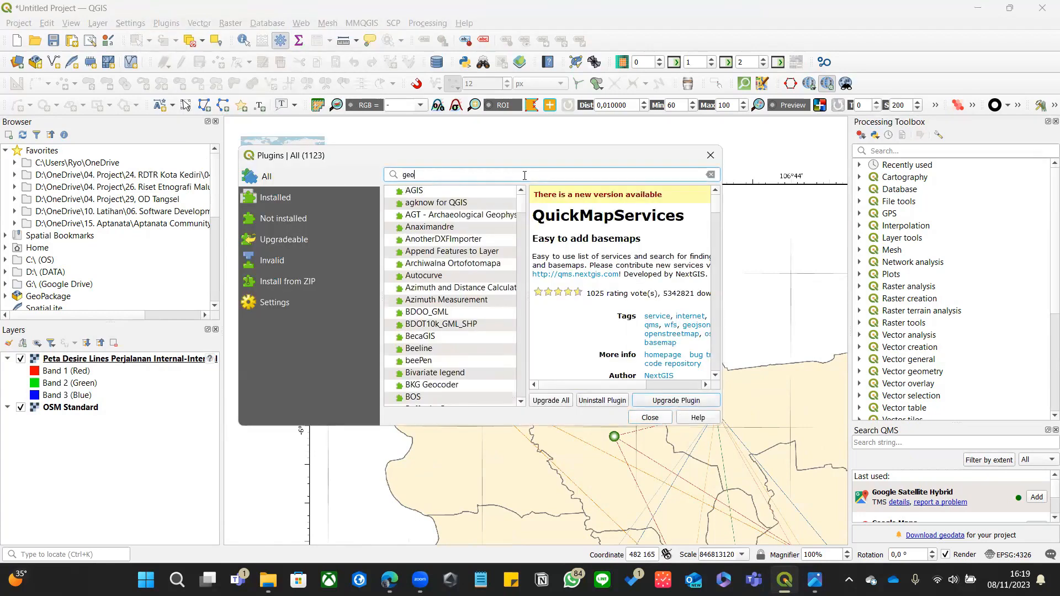
{"action": "type", "text": "refencer"}
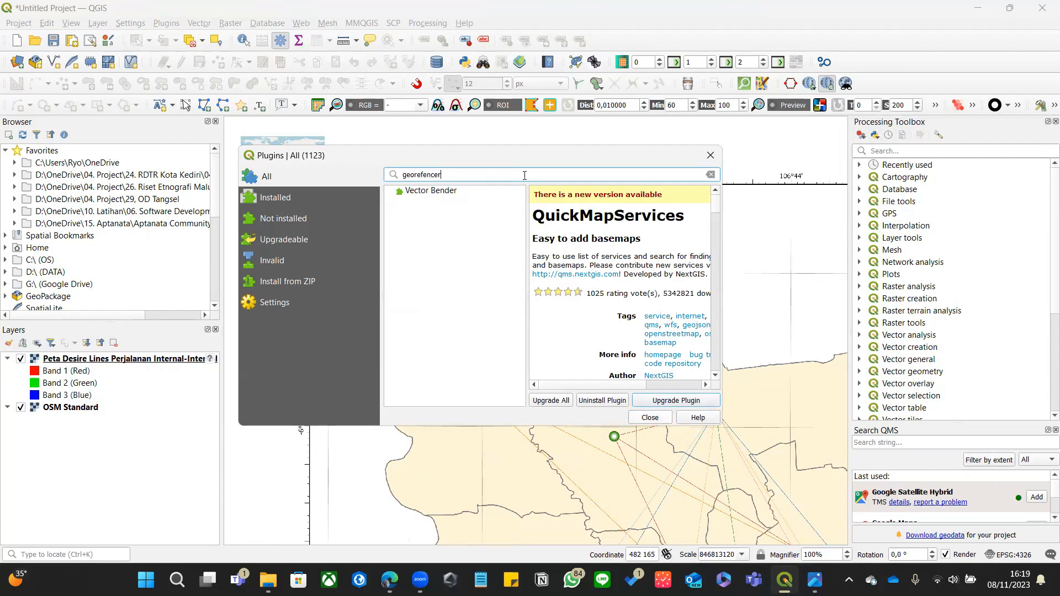
{"action": "key", "text": "ctrl+a"}
{"action": "key", "text": "BackSpace"}
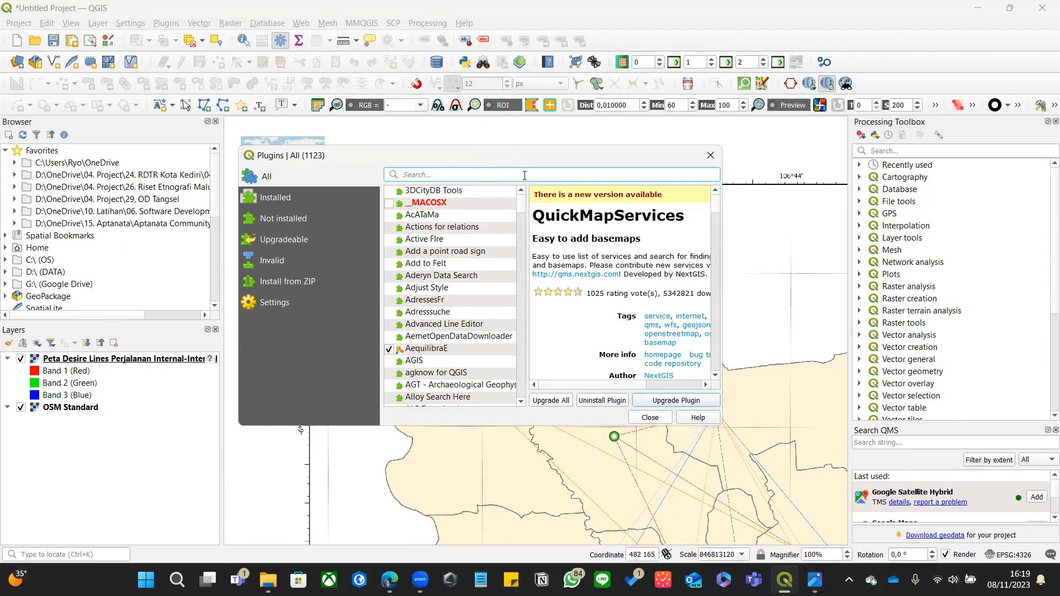
{"action": "left_click", "coordinate": [711, 155]}
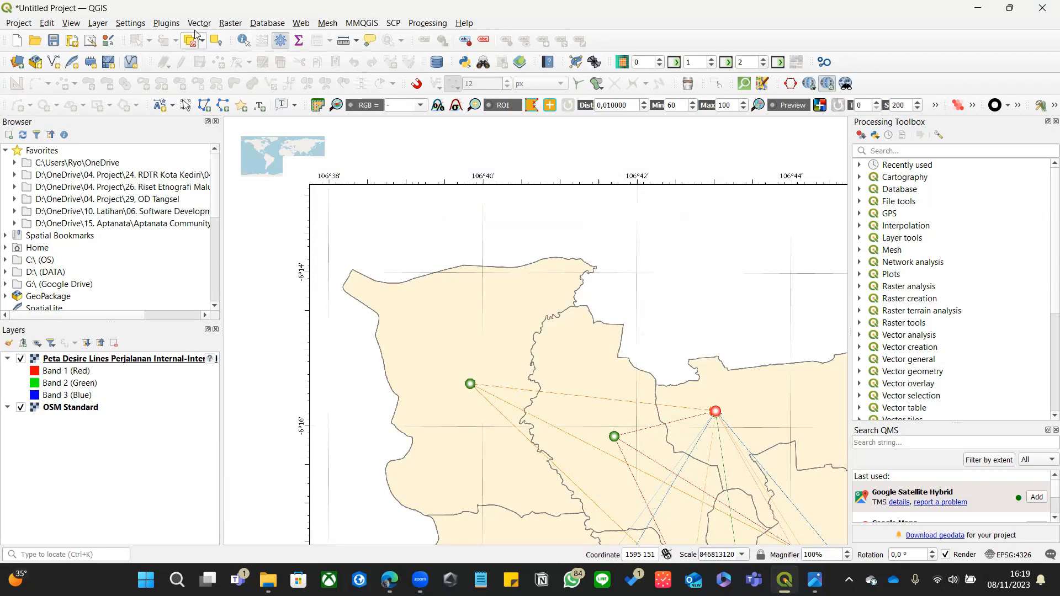
- Open the Georeferencer tool for raster data
{"action": "left_click", "coordinate": [301, 23]}
{"action": "mouse_move", "coordinate": [230, 23]}
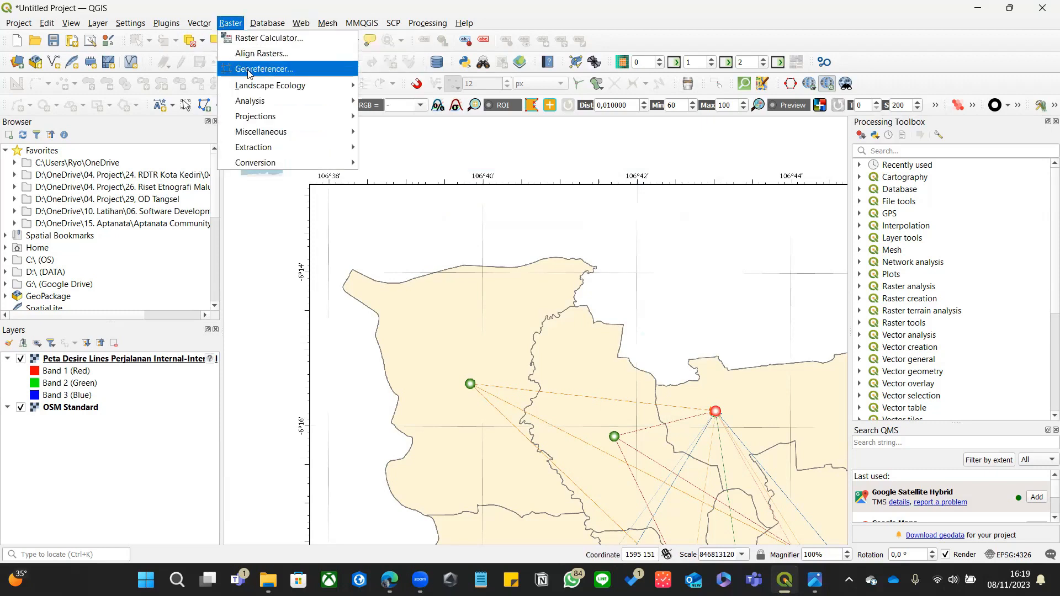
{"action": "left_click", "coordinate": [249, 70]}
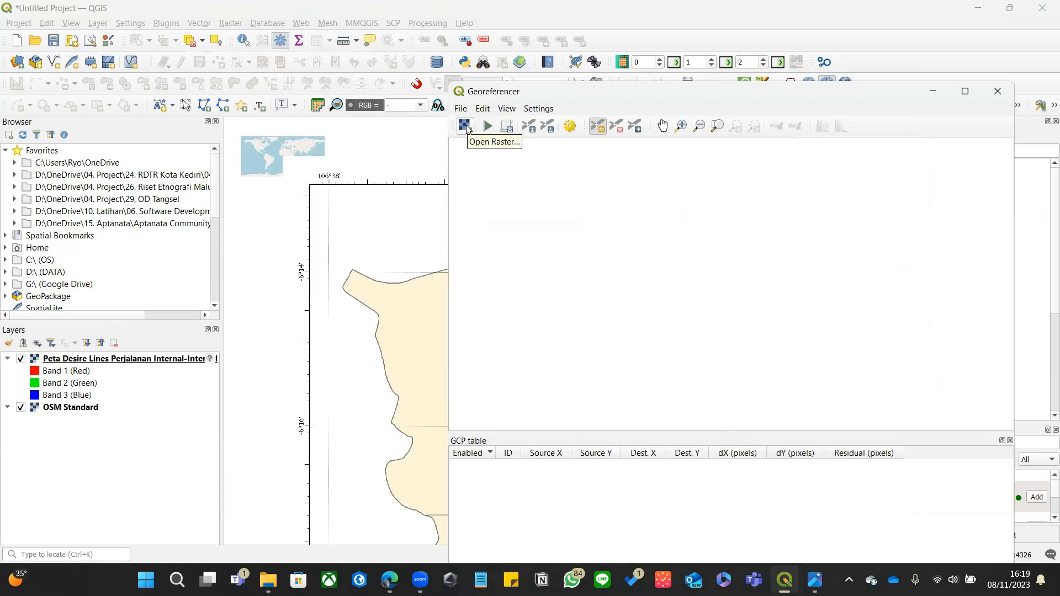
- Load Peta Desire Lines Perjalanan Internal-Internal into the Georeferencer from 15. Aptanata > Aptanata Community Team > 05. Youtube Channel > 01. QGIS Series > 01. Georeferencing
{"action": "left_click", "coordinate": [465, 127]}
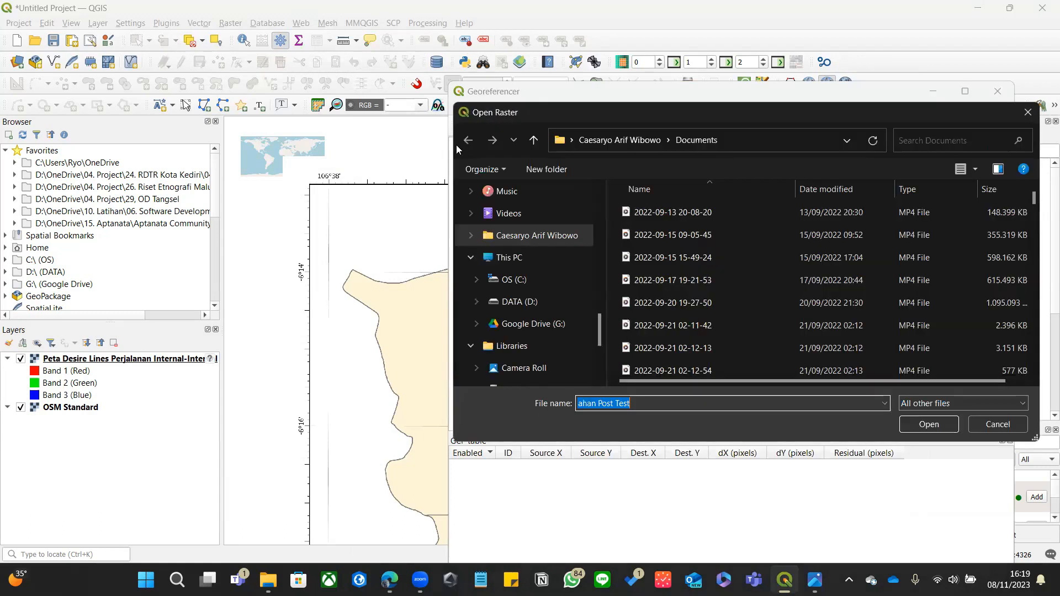
{"action": "scroll", "coordinate": [547, 276], "scroll_direction": "up", "scroll_amount": 8}
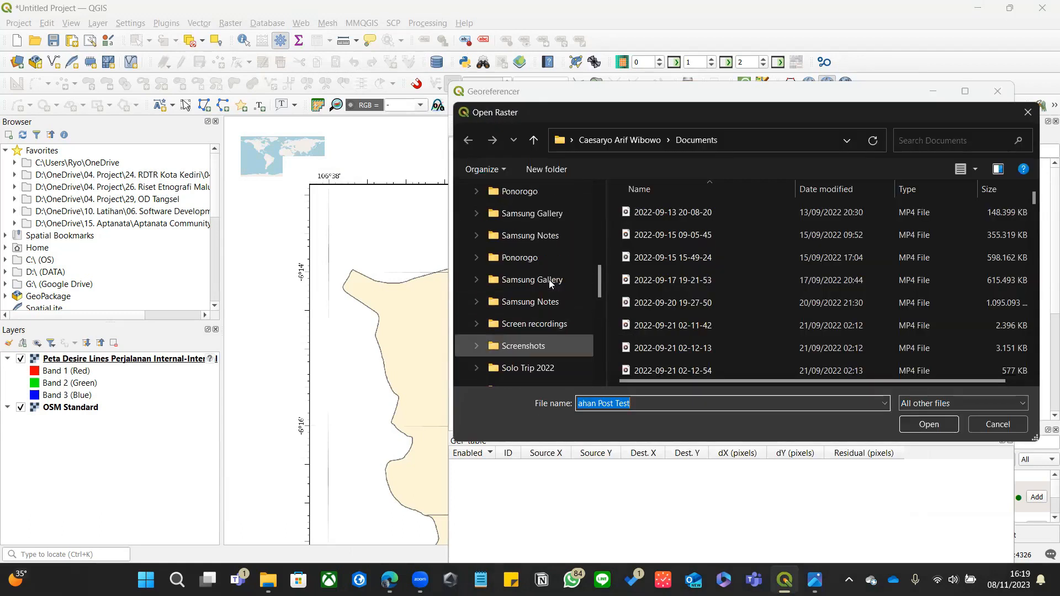
{"action": "left_click", "coordinate": [538, 191]}
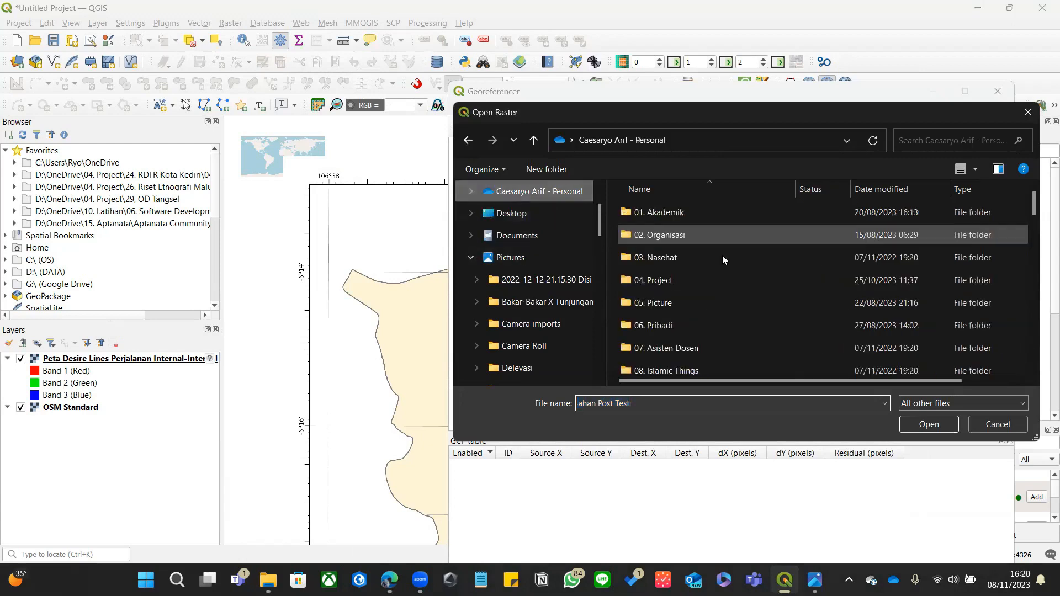
{"action": "scroll", "coordinate": [720, 265], "scroll_direction": "down", "scroll_amount": 3}
{"action": "scroll", "coordinate": [718, 280], "scroll_direction": "down", "scroll_amount": 3}
{"action": "scroll", "coordinate": [712, 284], "scroll_direction": "up", "scroll_amount": 2}
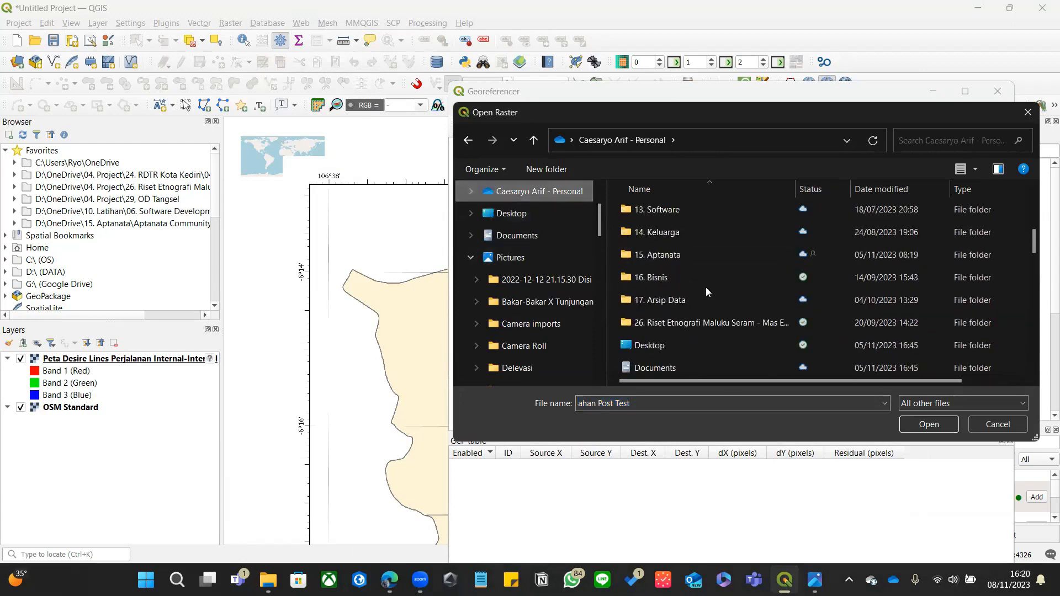
{"action": "double_click", "coordinate": [674, 256]}
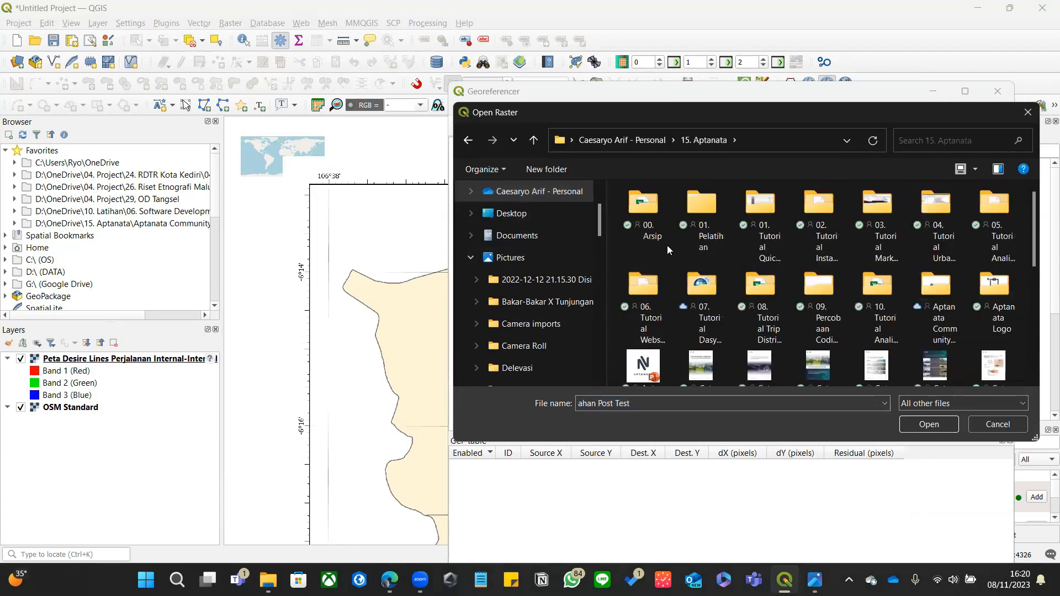
{"action": "double_click", "coordinate": [944, 290]}
{"action": "double_click", "coordinate": [681, 301]}
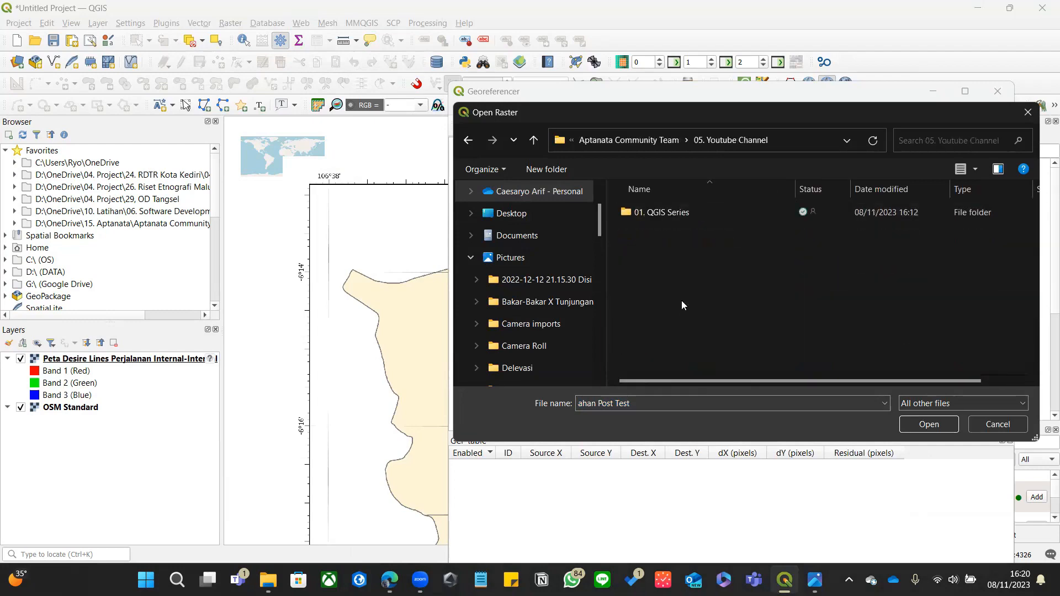
{"action": "double_click", "coordinate": [661, 212]}
{"action": "double_click", "coordinate": [656, 220]}
{"action": "left_click", "coordinate": [661, 231]}
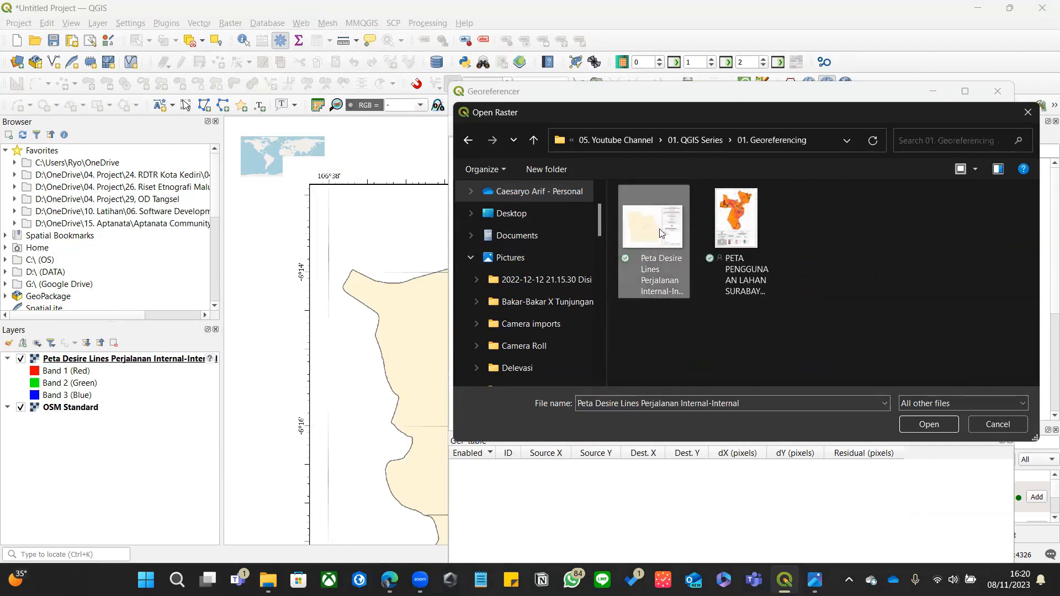
{"action": "left_click", "coordinate": [913, 421]}
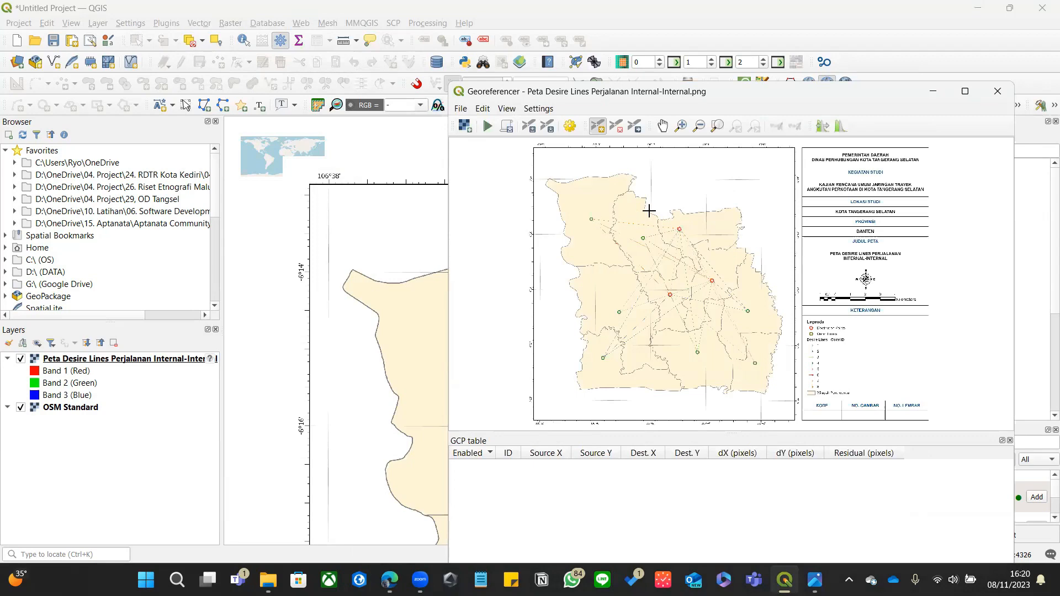
- Mark the first control point on the map image where the 106°38' and -6°14' gridlines cross
{"action": "scroll", "coordinate": [556, 175], "scroll_direction": "up", "scroll_amount": 3}
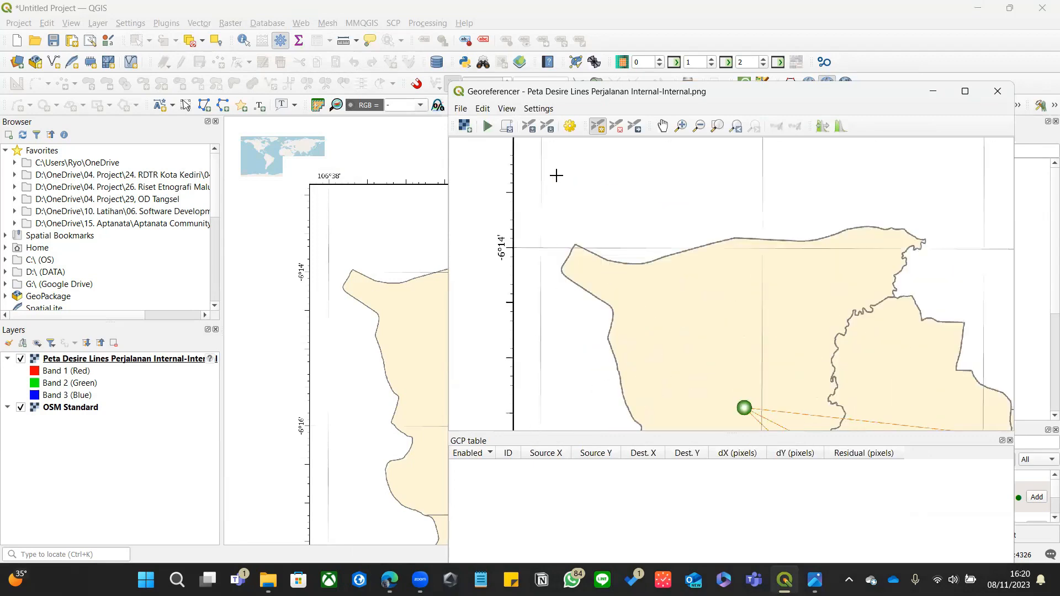
{"action": "left_click_drag", "start_coordinate": [556, 175], "coordinate": [653, 284]}
{"action": "scroll", "coordinate": [624, 263], "scroll_direction": "up", "scroll_amount": 1}
{"action": "scroll", "coordinate": [657, 264], "scroll_direction": "down", "scroll_amount": 2}
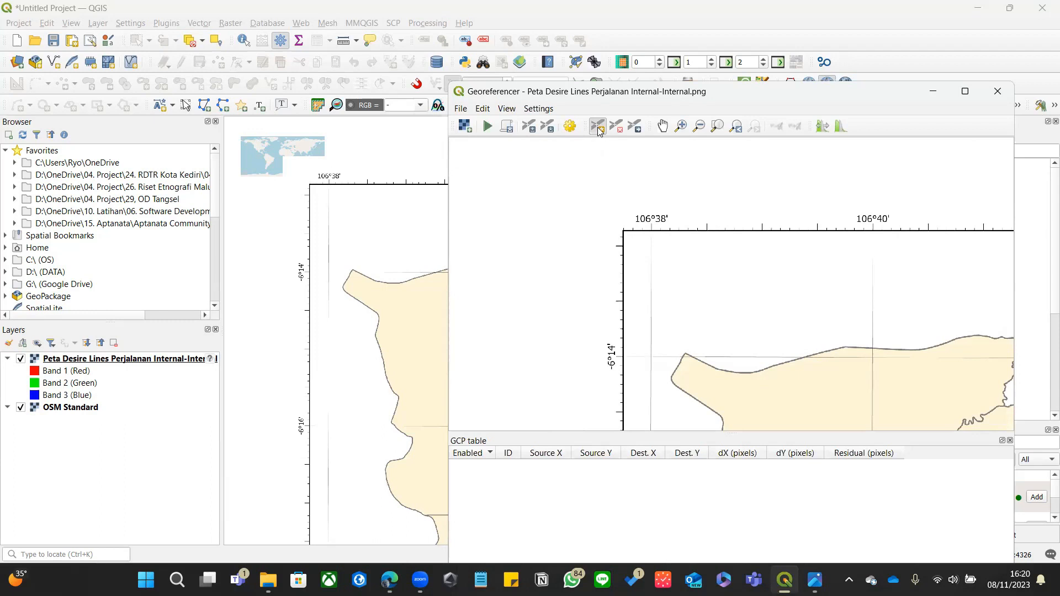
{"action": "left_click_drag", "start_coordinate": [660, 352], "coordinate": [658, 346]}
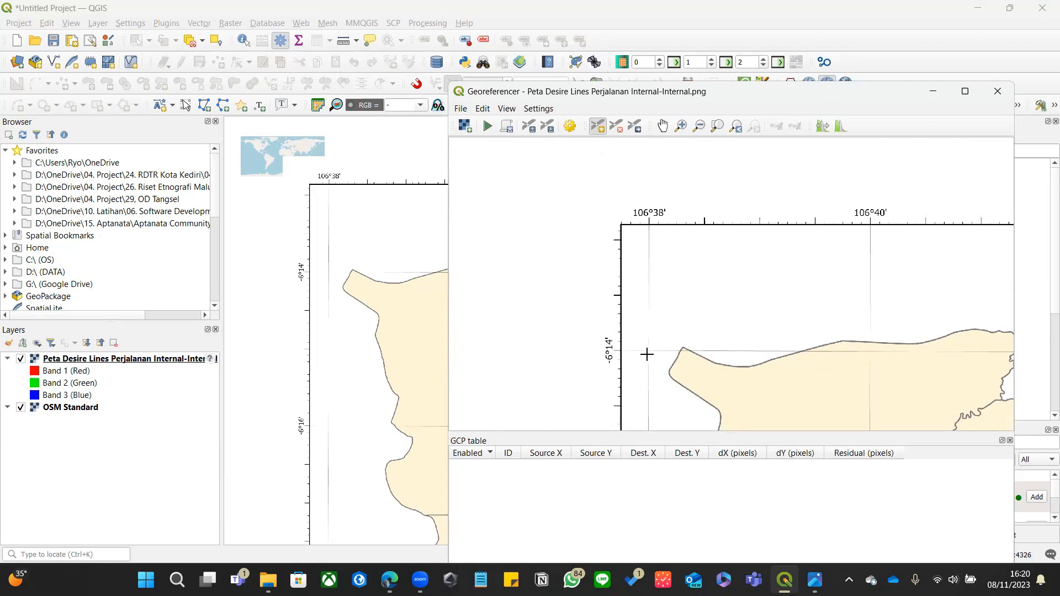
{"action": "scroll", "coordinate": [646, 351], "scroll_direction": "up", "scroll_amount": 5}
{"action": "scroll", "coordinate": [650, 319], "scroll_direction": "down", "scroll_amount": 5}
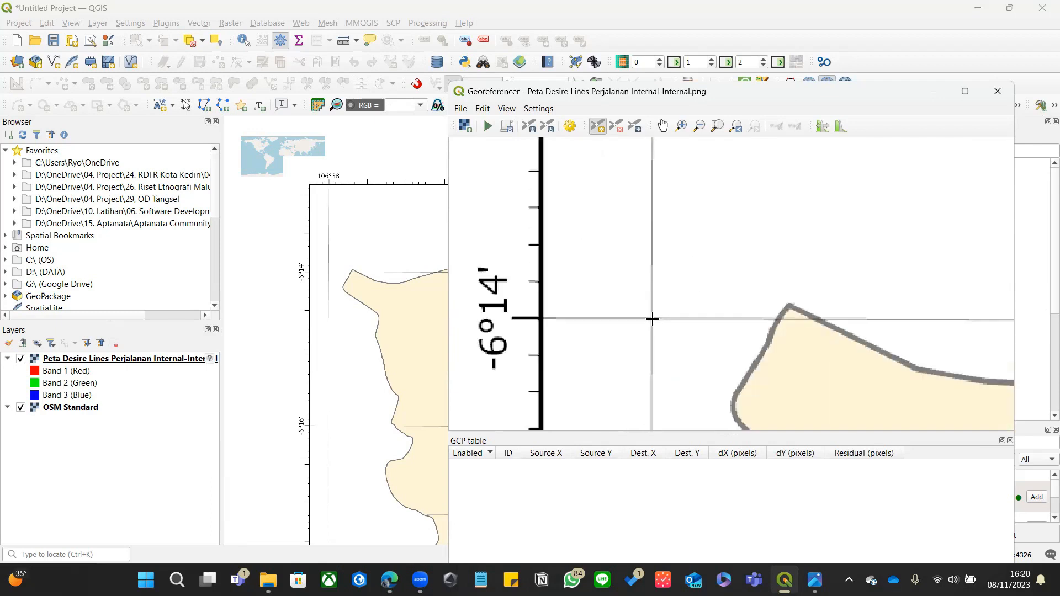
{"action": "scroll", "coordinate": [676, 371], "scroll_direction": "up", "scroll_amount": 4}
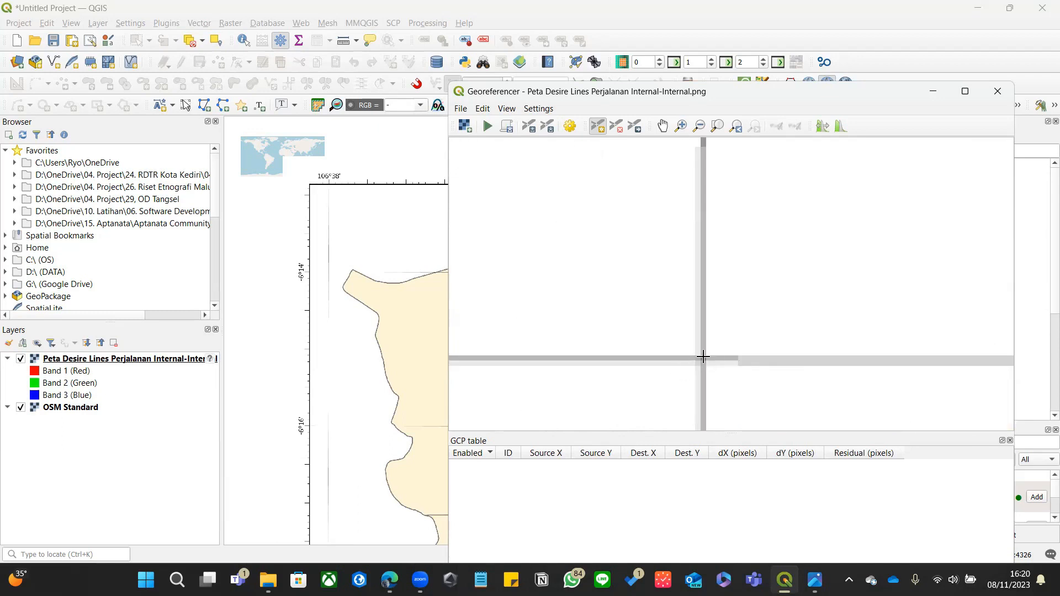
{"action": "left_click", "coordinate": [703, 357]}
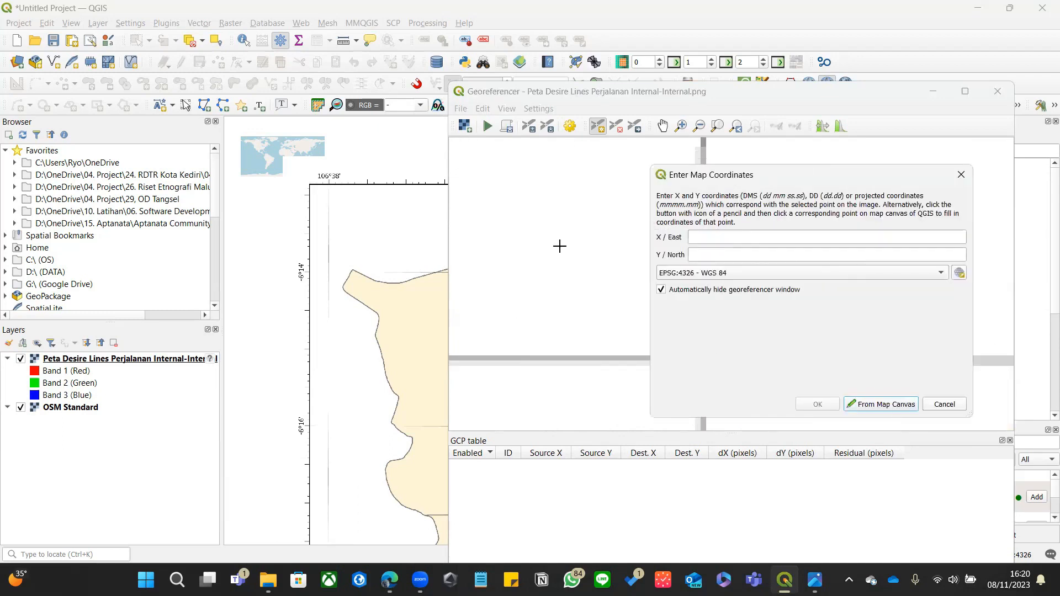
- Examine the longitude and latitude labels on the map frame beside the control point, keeping the coordinate entry dialog open
{"action": "scroll", "coordinate": [559, 246], "scroll_direction": "down", "scroll_amount": 4}
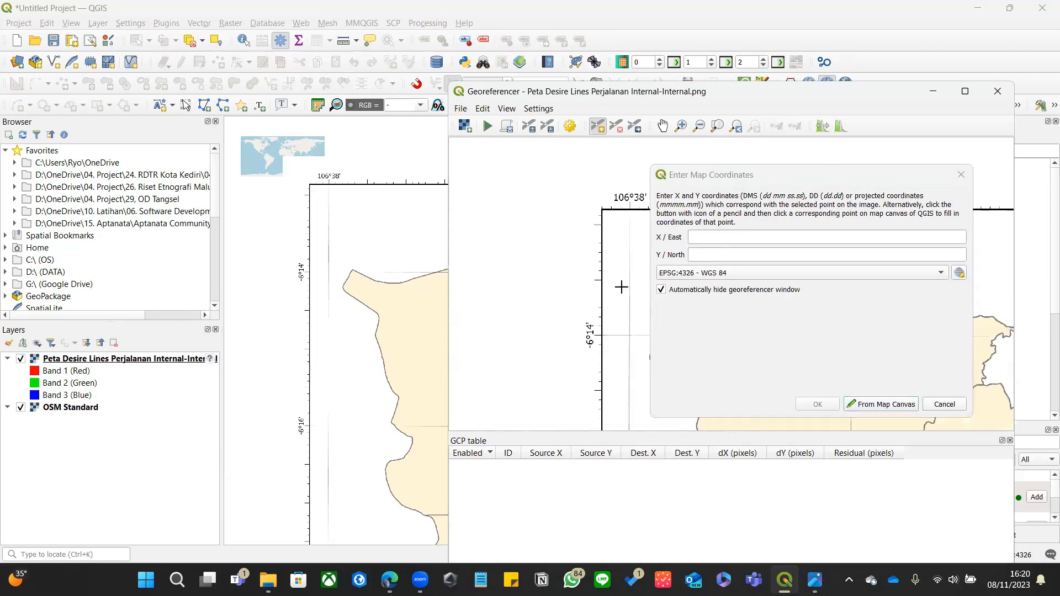
{"action": "left_click", "coordinate": [710, 238]}
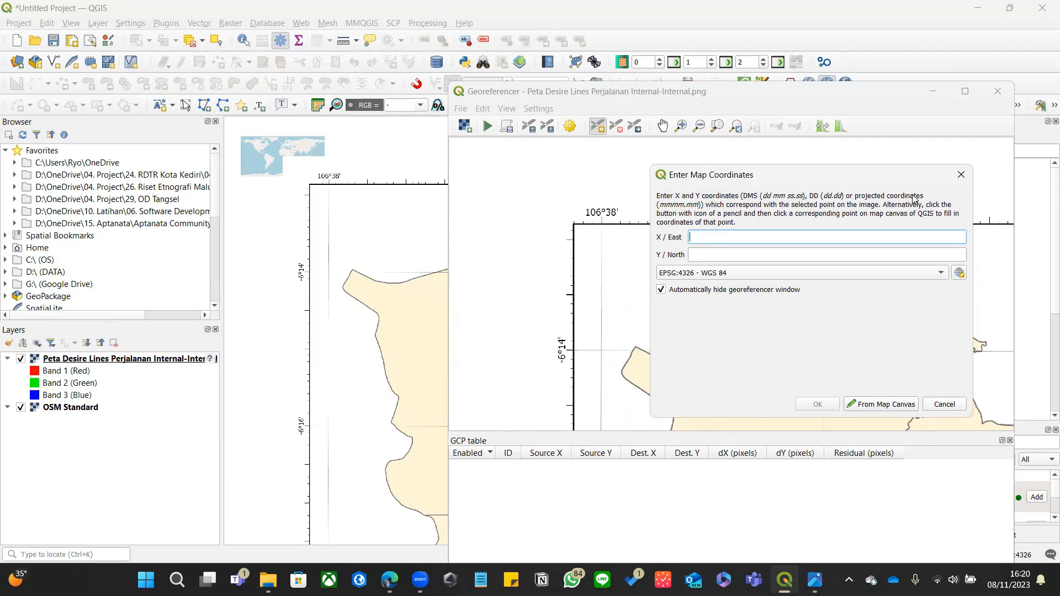
{"action": "left_click_drag", "start_coordinate": [864, 176], "coordinate": [859, 176]}
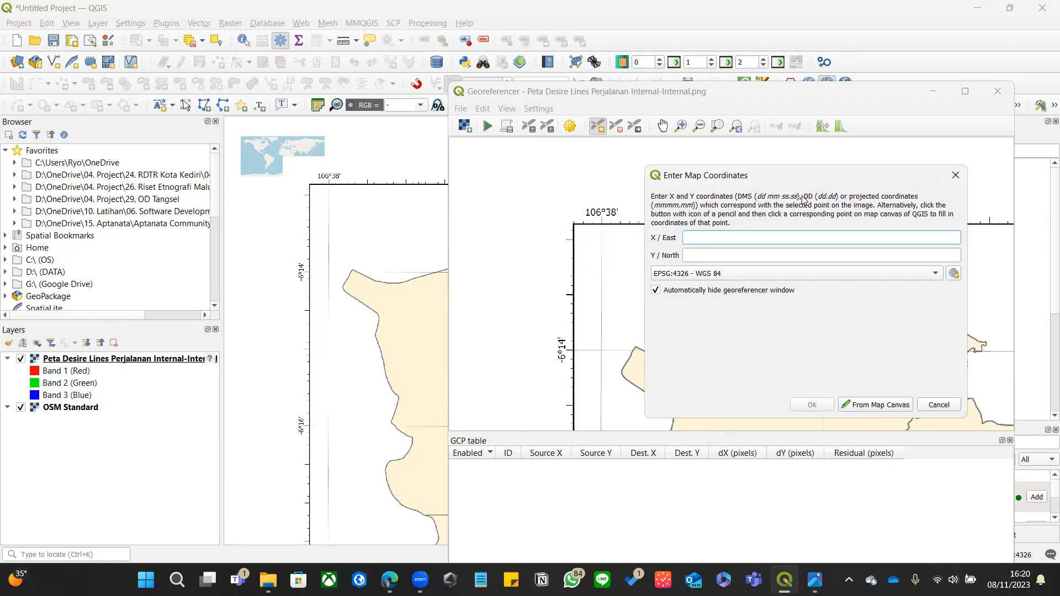
{"action": "scroll", "coordinate": [610, 211], "scroll_direction": "up", "scroll_amount": 1}
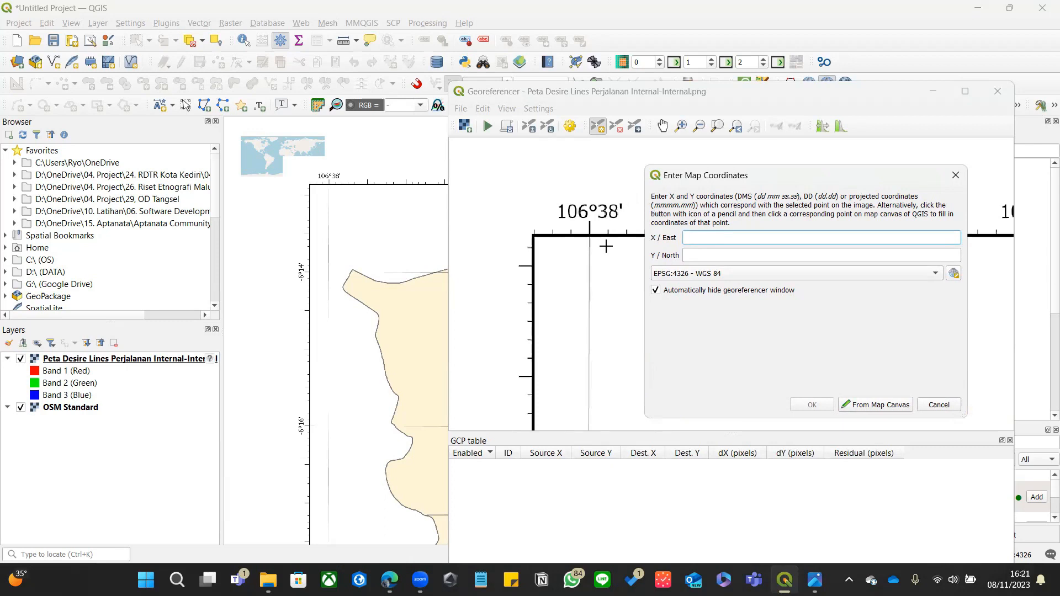
{"action": "scroll", "coordinate": [605, 247], "scroll_direction": "down", "scroll_amount": 1}
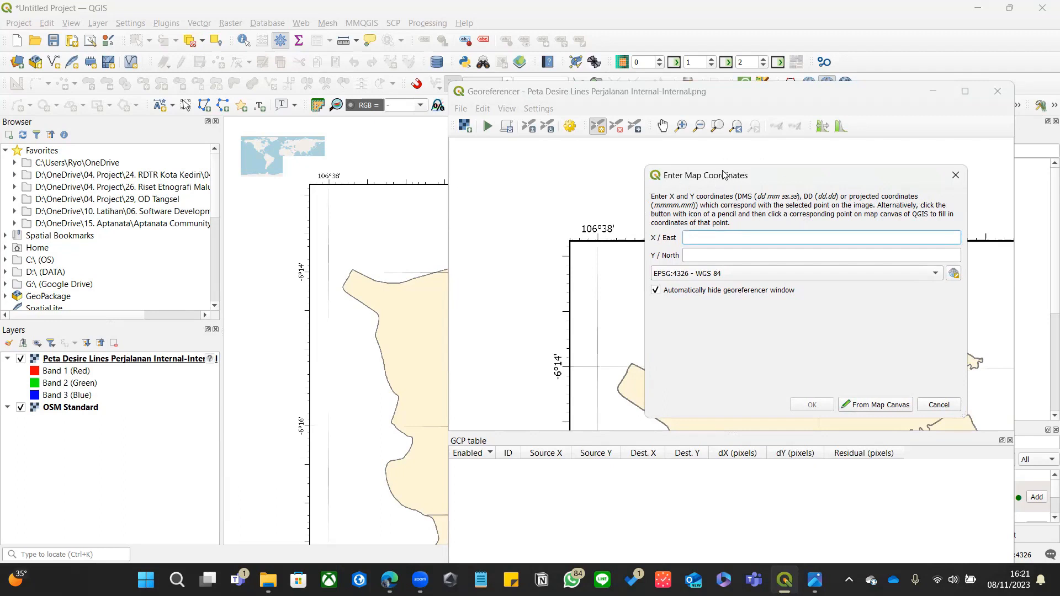
{"action": "left_click_drag", "start_coordinate": [723, 175], "coordinate": [694, 171]}
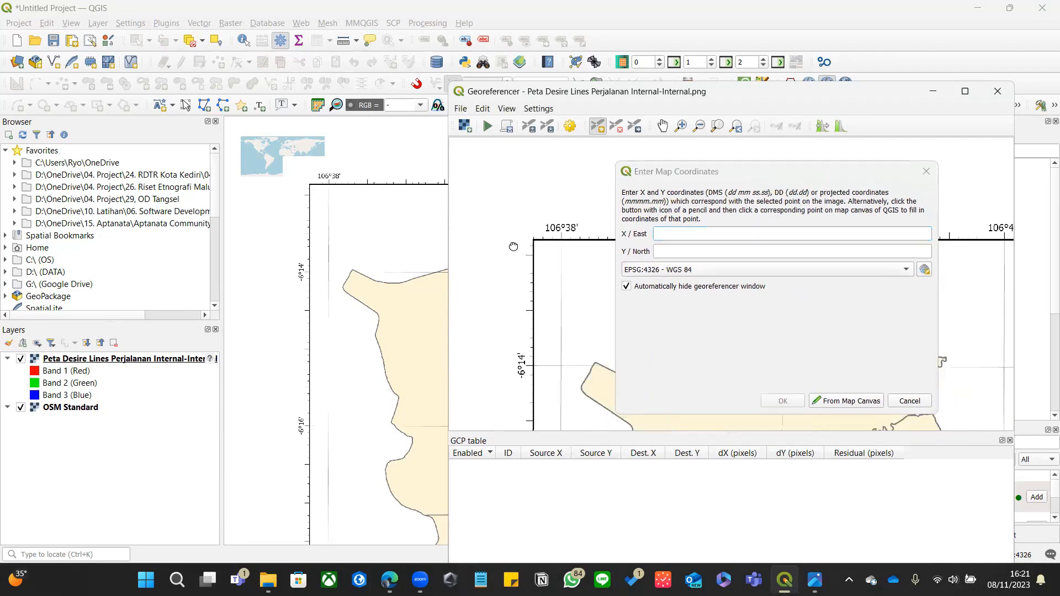
{"action": "scroll", "coordinate": [552, 237], "scroll_direction": "up", "scroll_amount": 2}
{"action": "scroll", "coordinate": [525, 247], "scroll_direction": "down", "scroll_amount": 3}
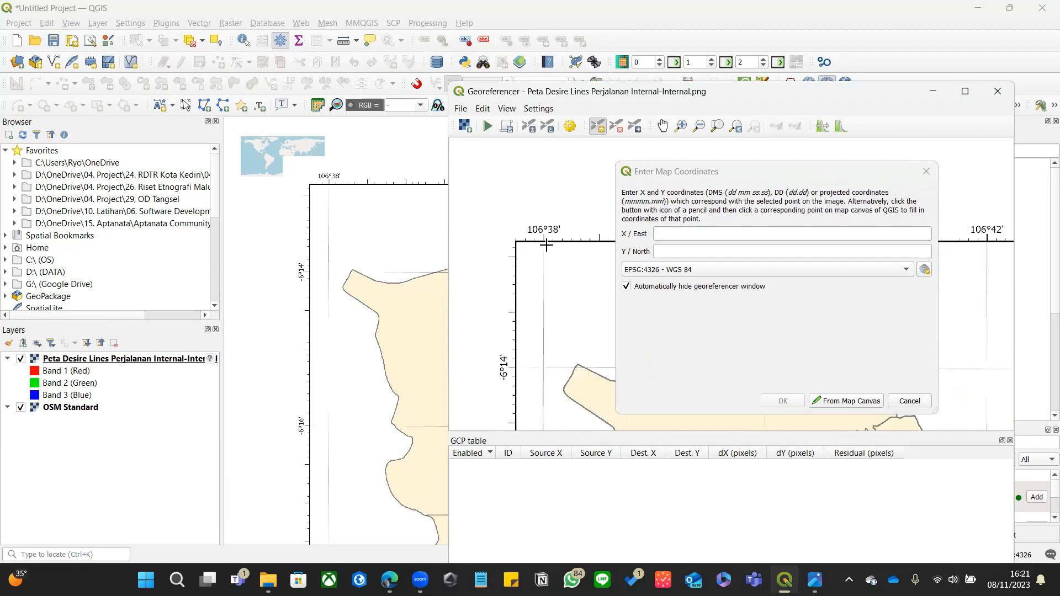
{"action": "left_click", "coordinate": [770, 176]}
{"action": "left_click_drag", "start_coordinate": [771, 176], "coordinate": [776, 175]}
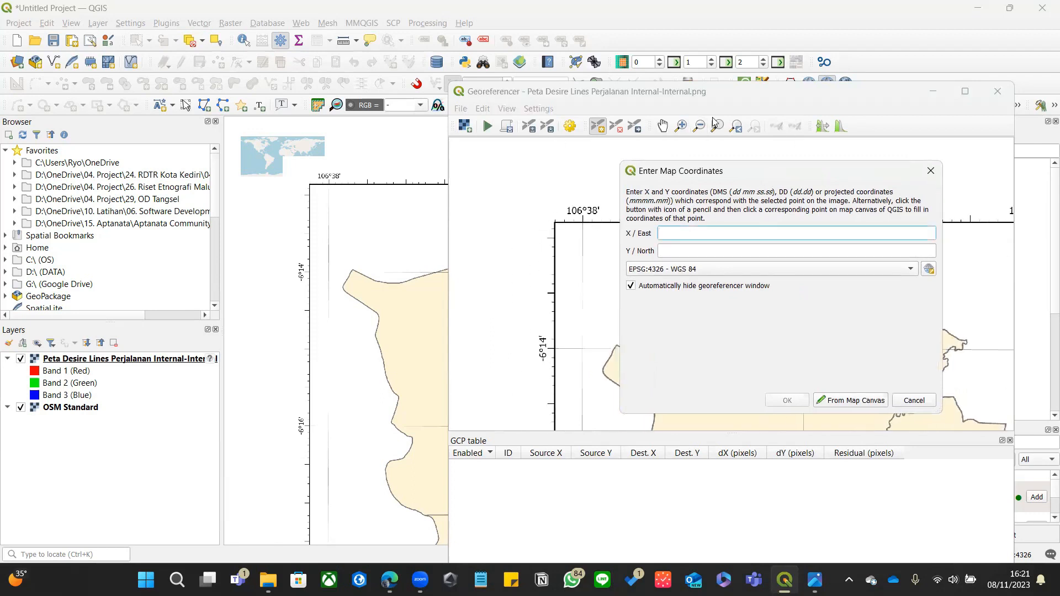
- Open PETA PENGGUNAAN LAHAN SURABAYA PUSAT from the 01. Georeferencing folder, examine the coordinate labels on its frame, and return to QGIS
{"action": "mouse_move", "coordinate": [267, 580]}
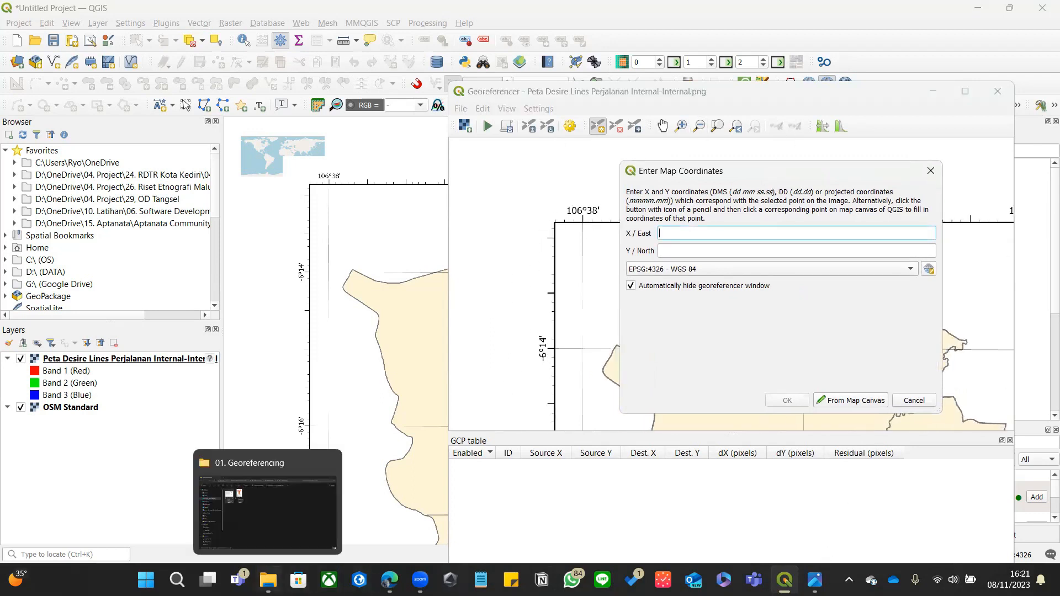
{"action": "left_click", "coordinate": [267, 513]}
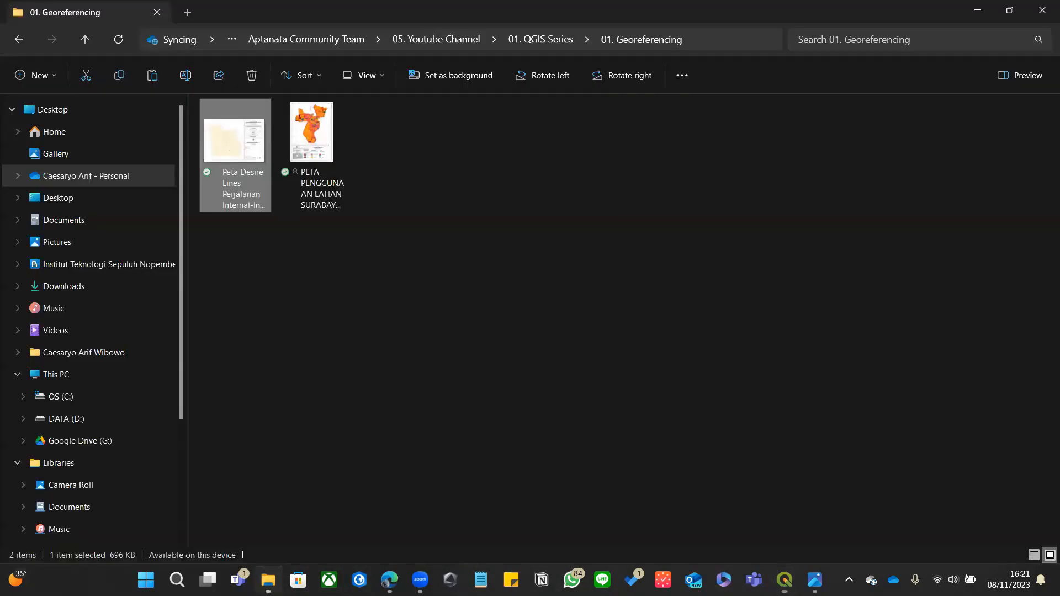
{"action": "left_click", "coordinate": [422, 260]}
{"action": "key", "text": "ctrl+a"}
{"action": "key", "text": "Return"}
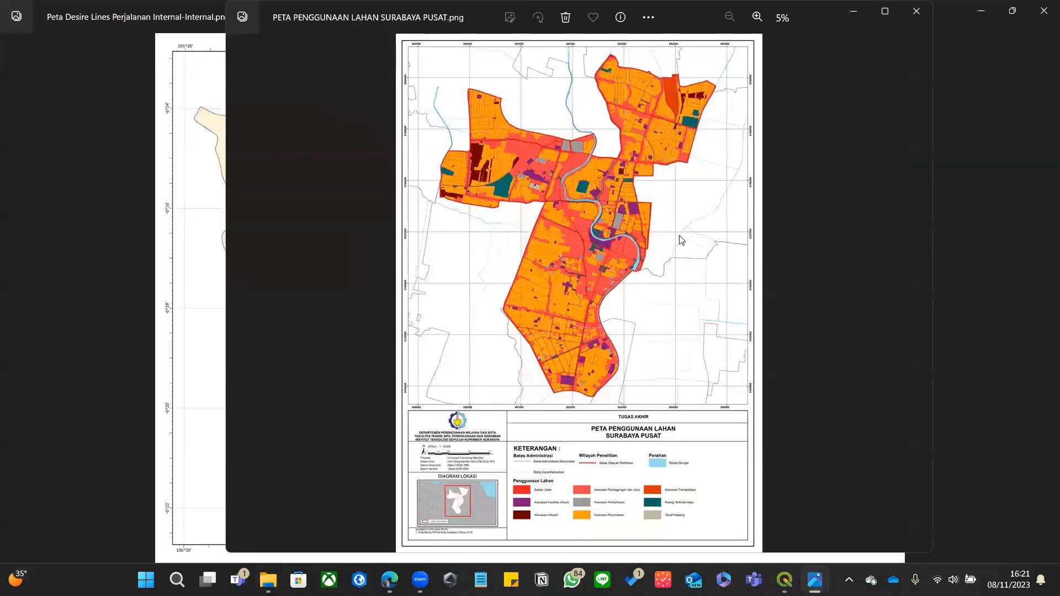
{"action": "scroll", "coordinate": [689, 114], "scroll_direction": "up", "scroll_amount": 4}
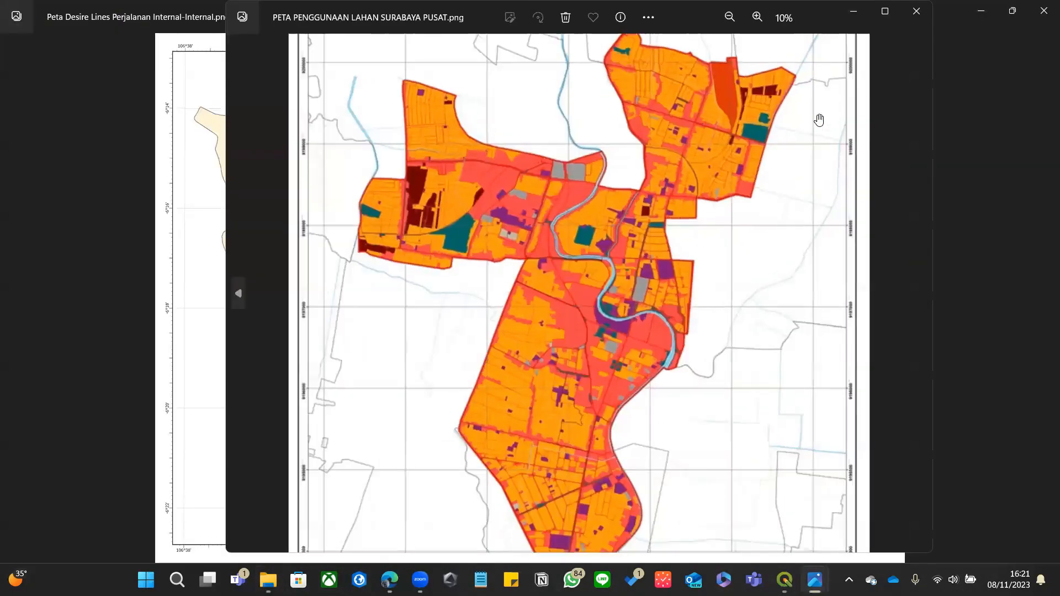
{"action": "scroll", "coordinate": [861, 67], "scroll_direction": "up", "scroll_amount": 3}
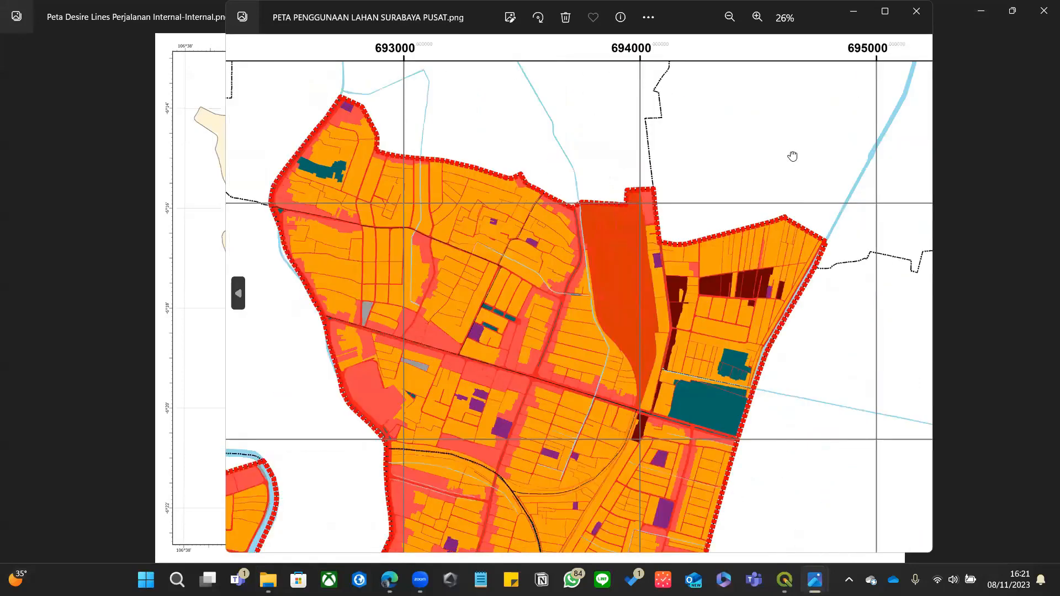
{"action": "scroll", "coordinate": [771, 126], "scroll_direction": "up", "scroll_amount": 3}
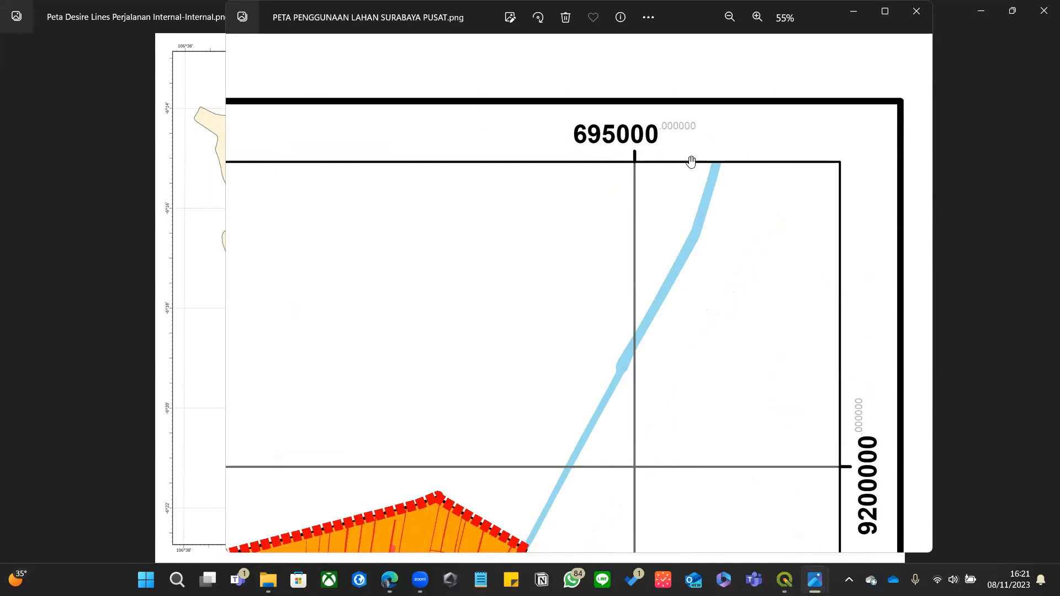
{"action": "scroll", "coordinate": [697, 166], "scroll_direction": "down", "scroll_amount": 1}
{"action": "scroll", "coordinate": [825, 265], "scroll_direction": "down", "scroll_amount": 3}
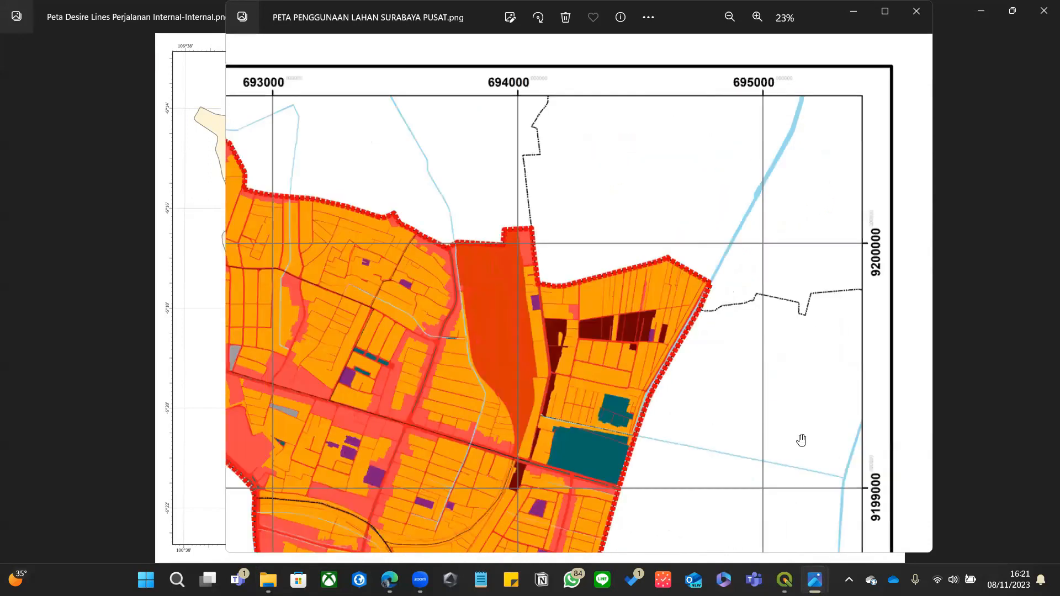
{"action": "left_click", "coordinate": [784, 580]}
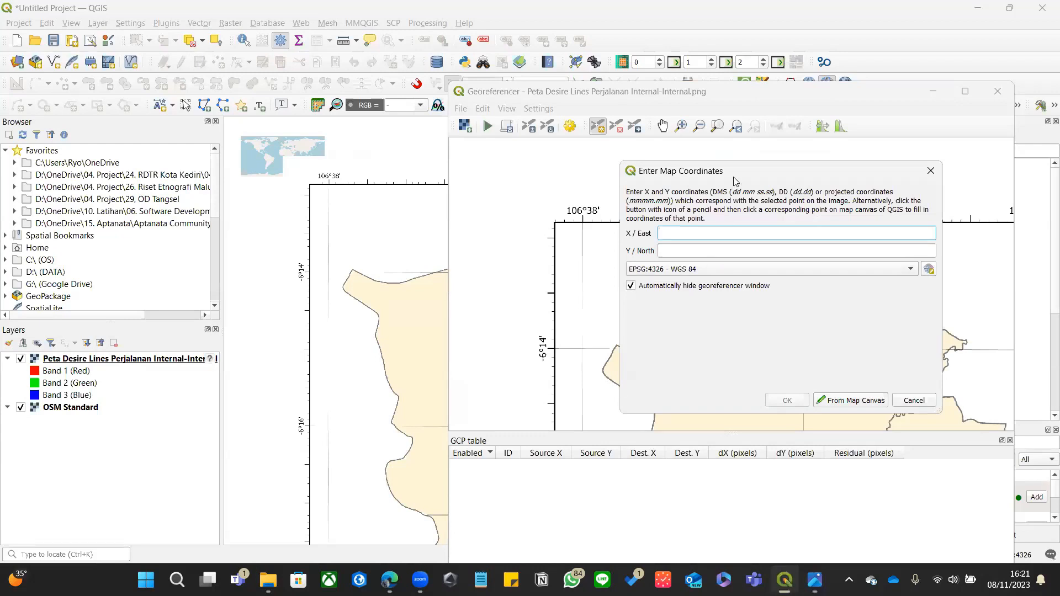
- Enter 106 38 00 as X / East and -6 14 00 as Y / North for the first control point, in EPSG:4326 - WGS 84
{"action": "left_click_drag", "start_coordinate": [733, 172], "coordinate": [763, 165]}
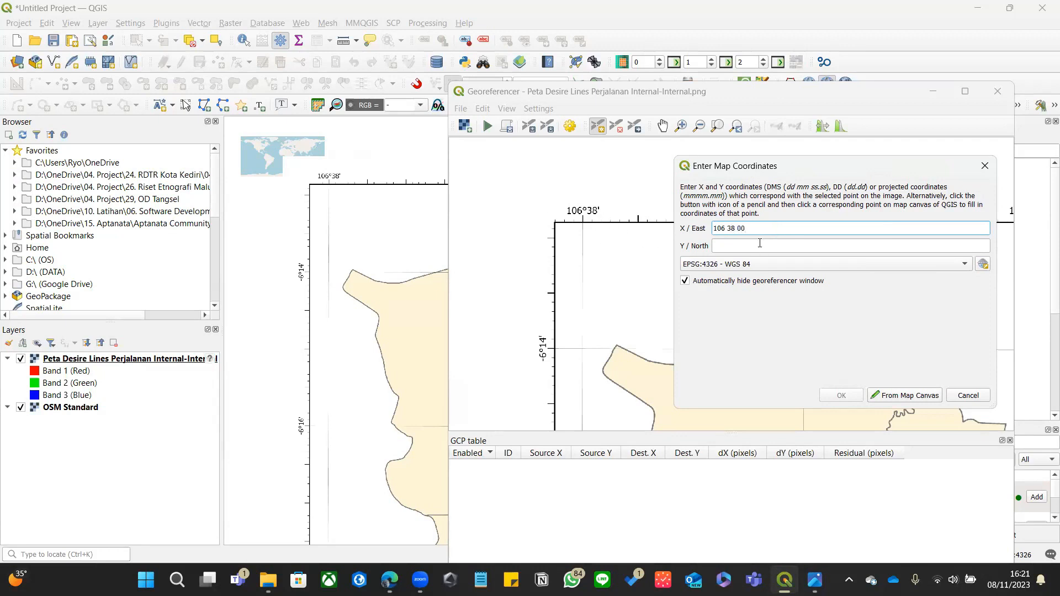
{"action": "left_click", "coordinate": [755, 242]}
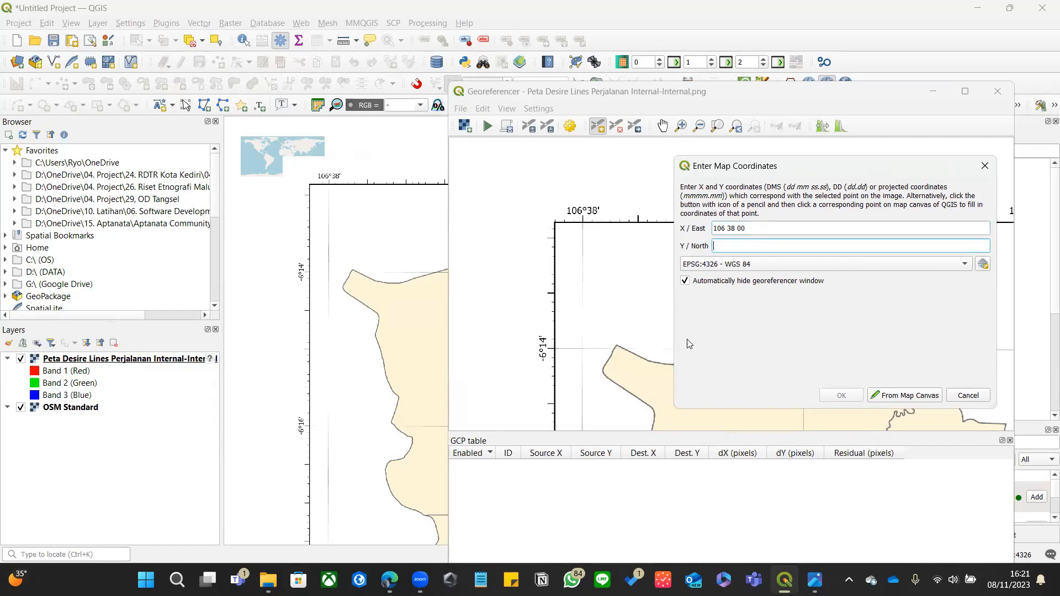
{"action": "type", "text": "-6 14 00"}
{"action": "left_click", "coordinate": [796, 229]}
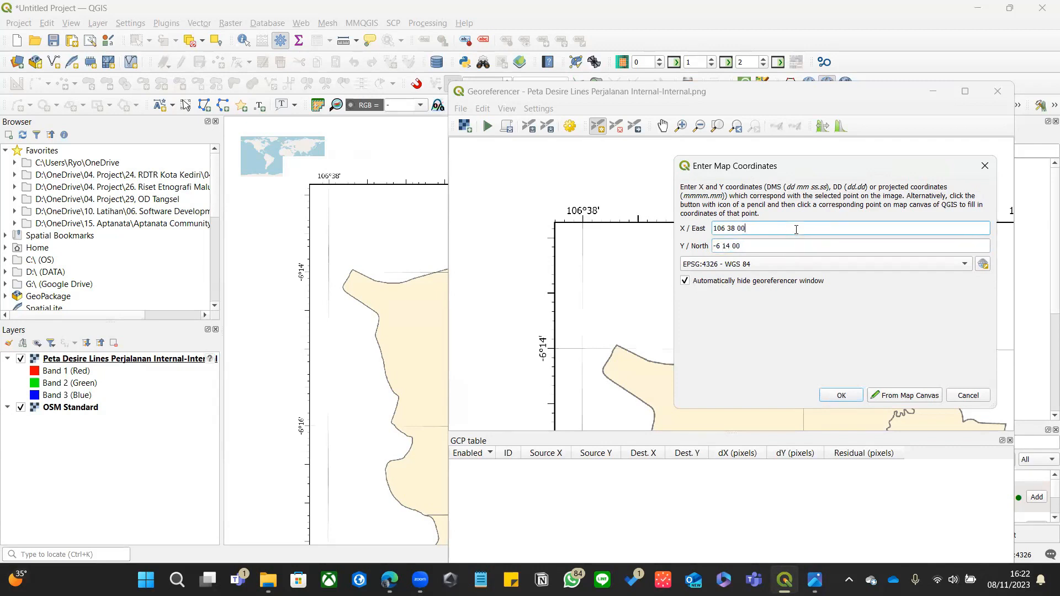
{"action": "left_click", "coordinate": [781, 246]}
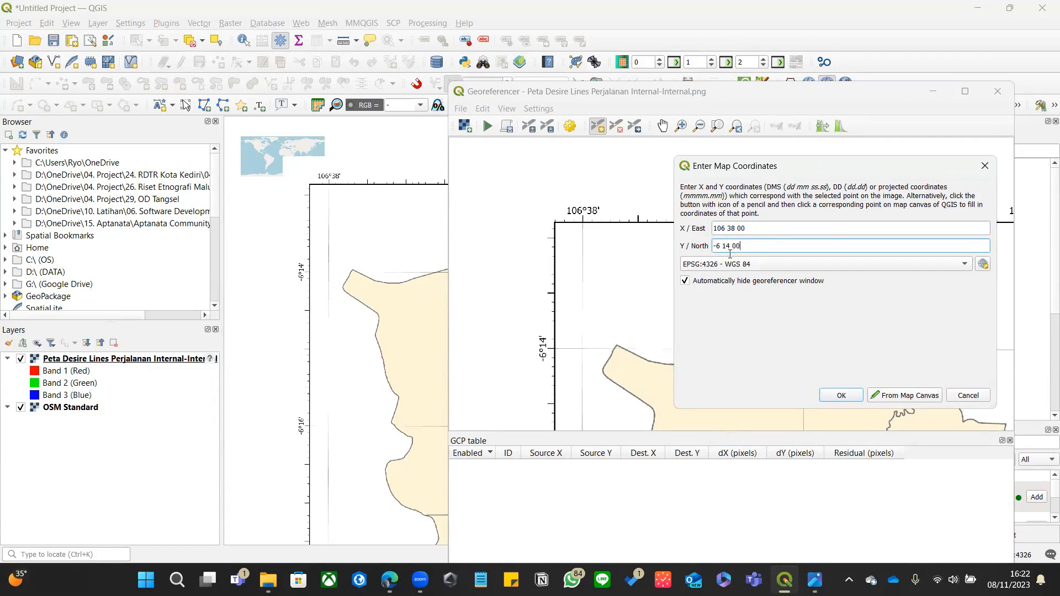
{"action": "left_click_drag", "start_coordinate": [719, 246], "coordinate": [757, 246]}
{"action": "left_click", "coordinate": [757, 246]}
{"action": "left_click_drag", "start_coordinate": [865, 170], "coordinate": [825, 178]}
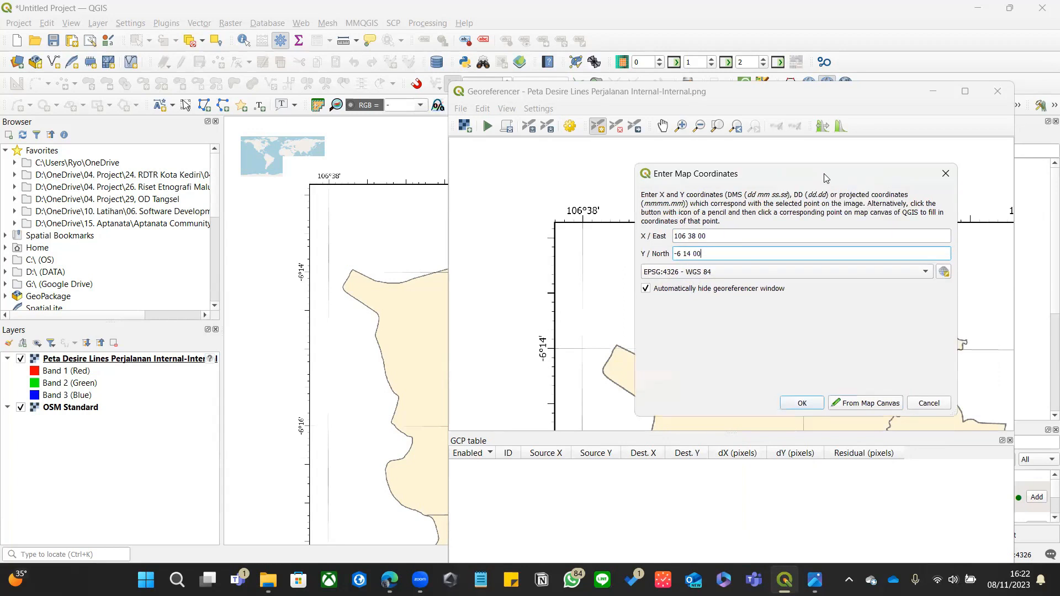
{"action": "left_click", "coordinate": [720, 274]}
{"action": "left_click", "coordinate": [716, 273]}
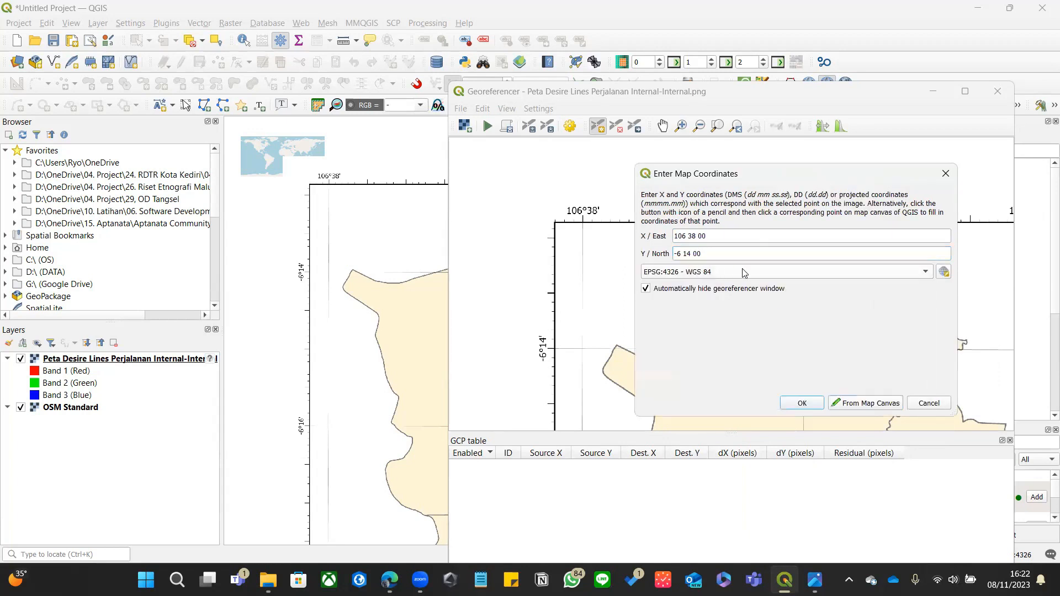
{"action": "left_click_drag", "start_coordinate": [763, 178], "coordinate": [777, 180]}
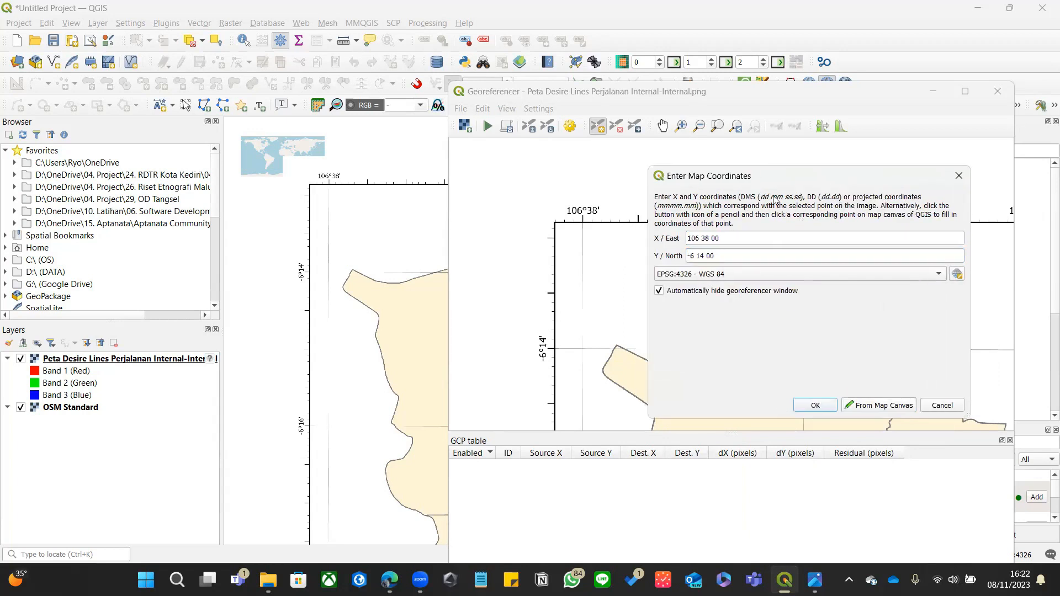
{"action": "left_click", "coordinate": [814, 405]}
- Mark the second control point on the map image where the 106°46' and -6°14' gridlines cross
{"action": "key", "text": "Right"}
{"action": "key", "text": "Right"}
{"action": "key", "text": "Right"}
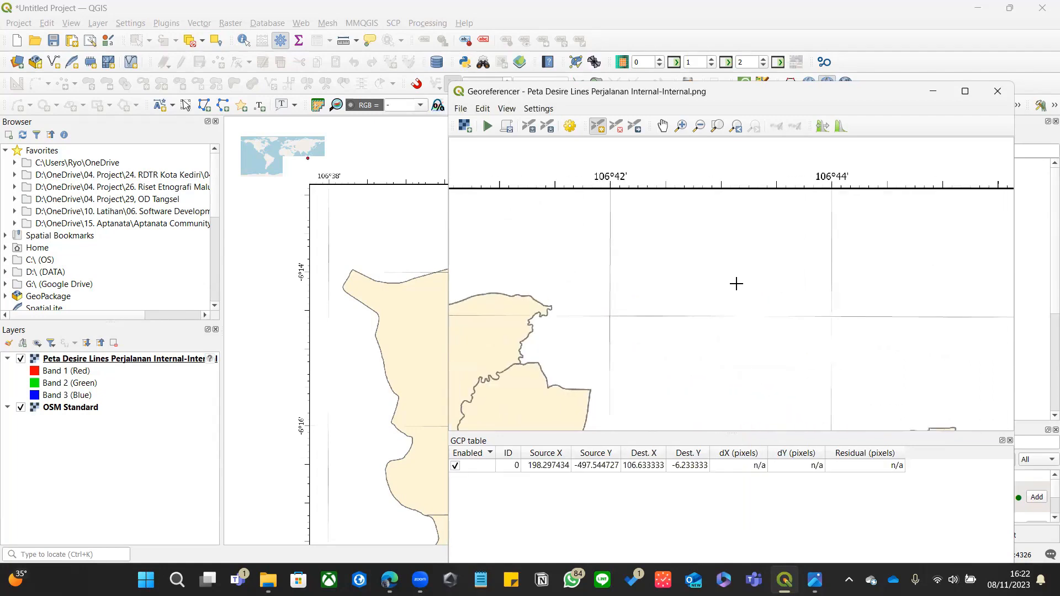
{"action": "key", "text": "Right"}
{"action": "key", "text": "Right"}
{"action": "key", "text": "Right"}
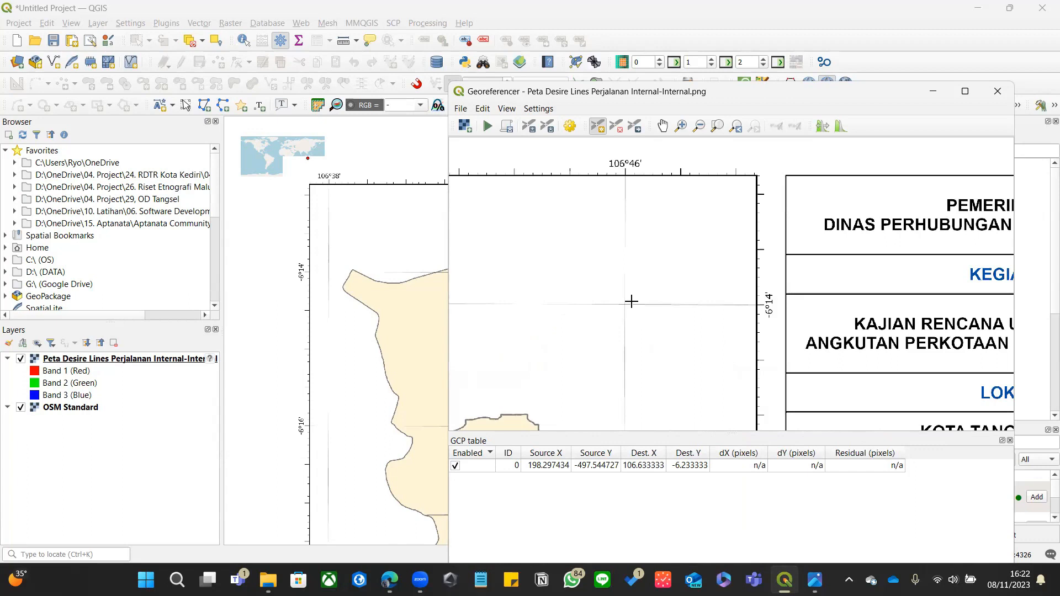
{"action": "scroll", "coordinate": [630, 301], "scroll_direction": "up", "scroll_amount": 2}
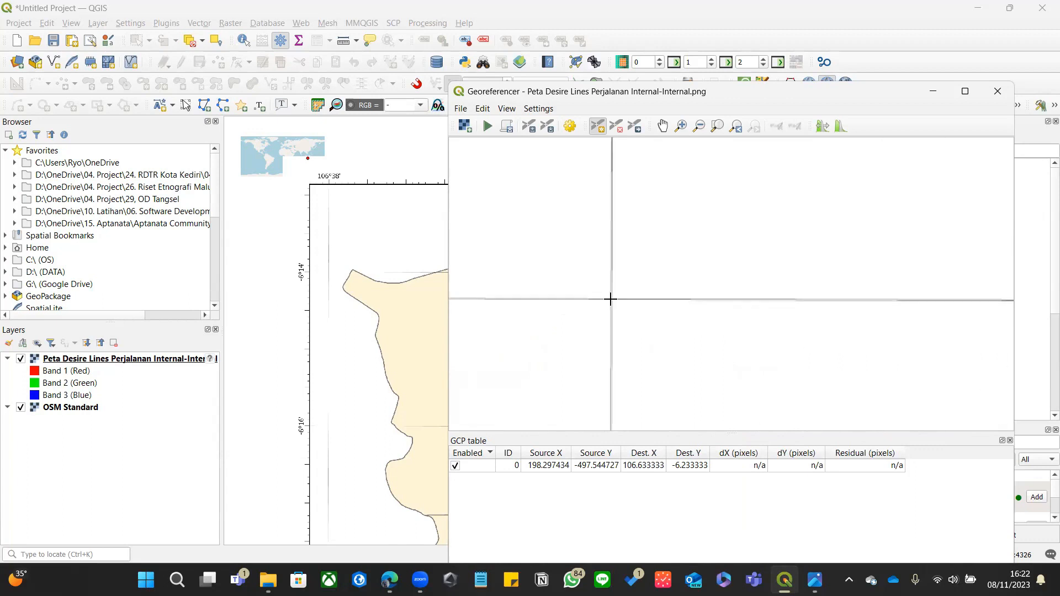
{"action": "left_click", "coordinate": [610, 300]}
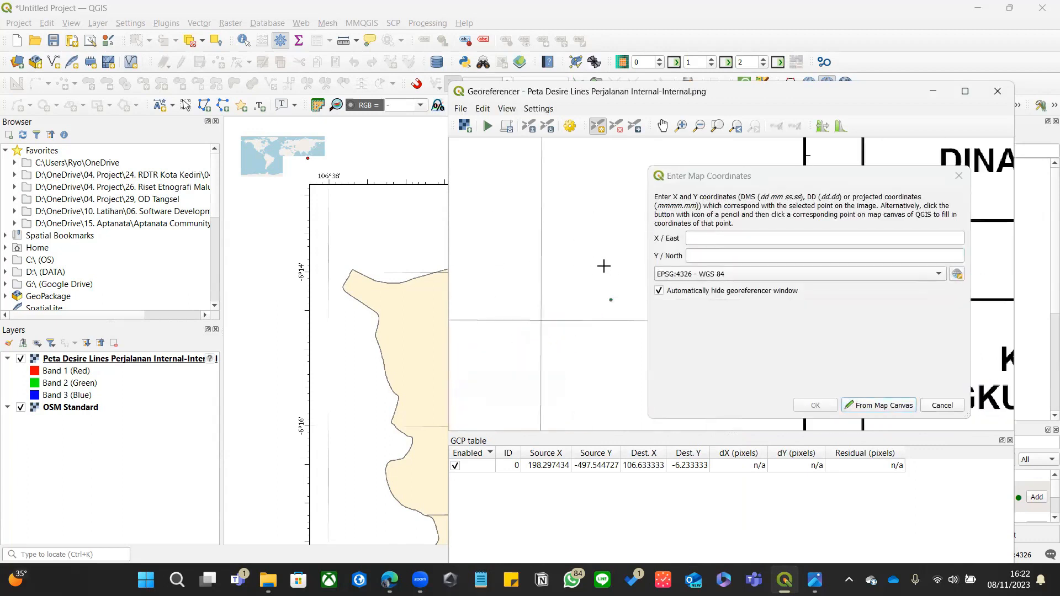
- Enter 106 46 00 as X / East and -6 14 00 as Y / North for the second control point
{"action": "left_click", "coordinate": [706, 239]}
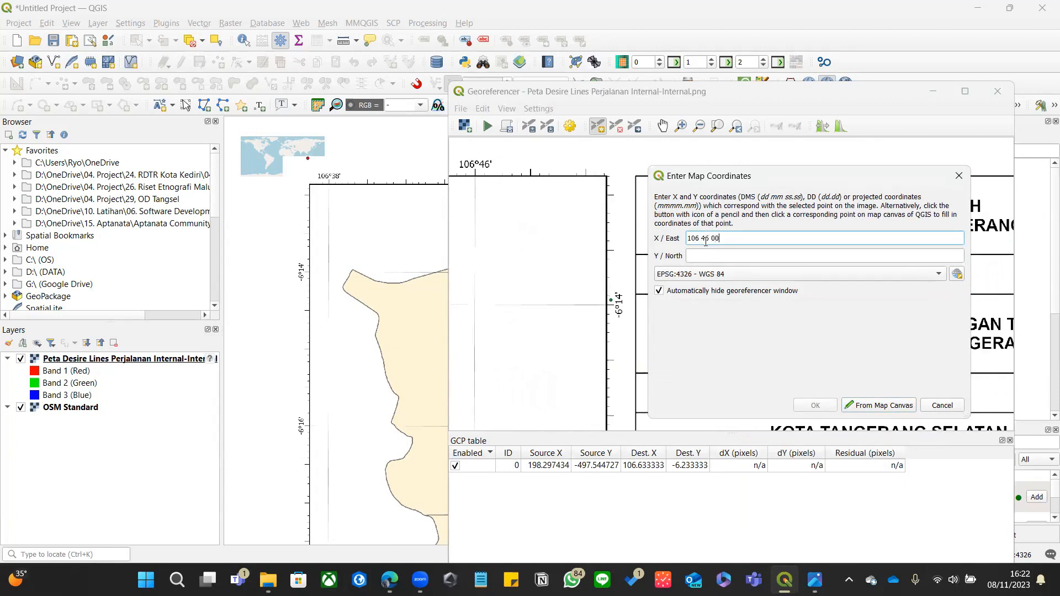
{"action": "left_click", "coordinate": [731, 258]}
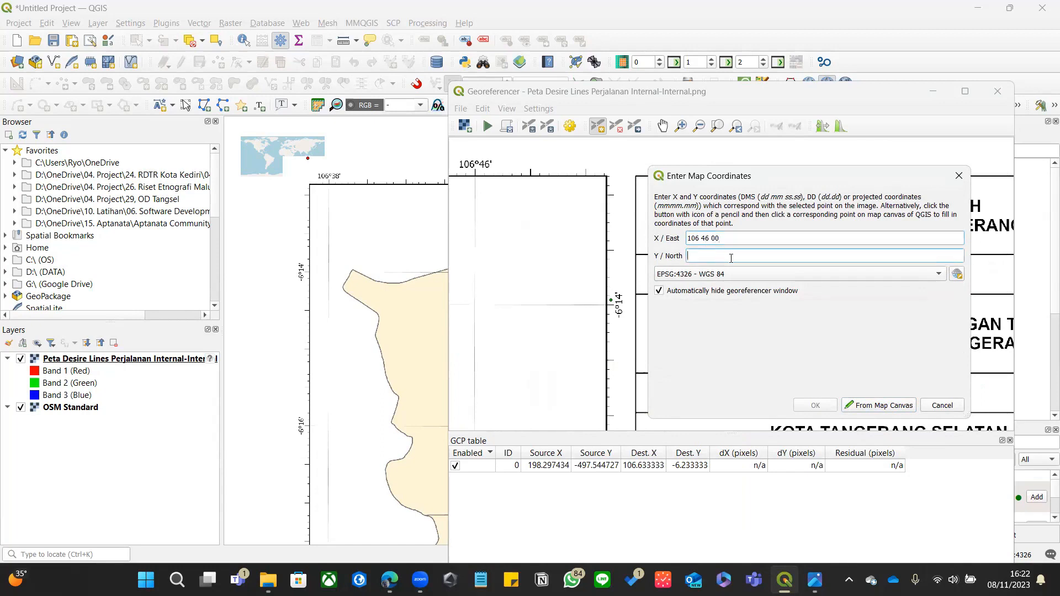
{"action": "type", "text": "-6 14 00"}
{"action": "left_click", "coordinate": [829, 408]}
- Mark the third control point on the map image where the 106°46' and -6°22' gridlines cross
{"action": "left_click_drag", "start_coordinate": [663, 397], "coordinate": [758, 148]}
{"action": "scroll", "coordinate": [762, 196], "scroll_direction": "down", "scroll_amount": 4}
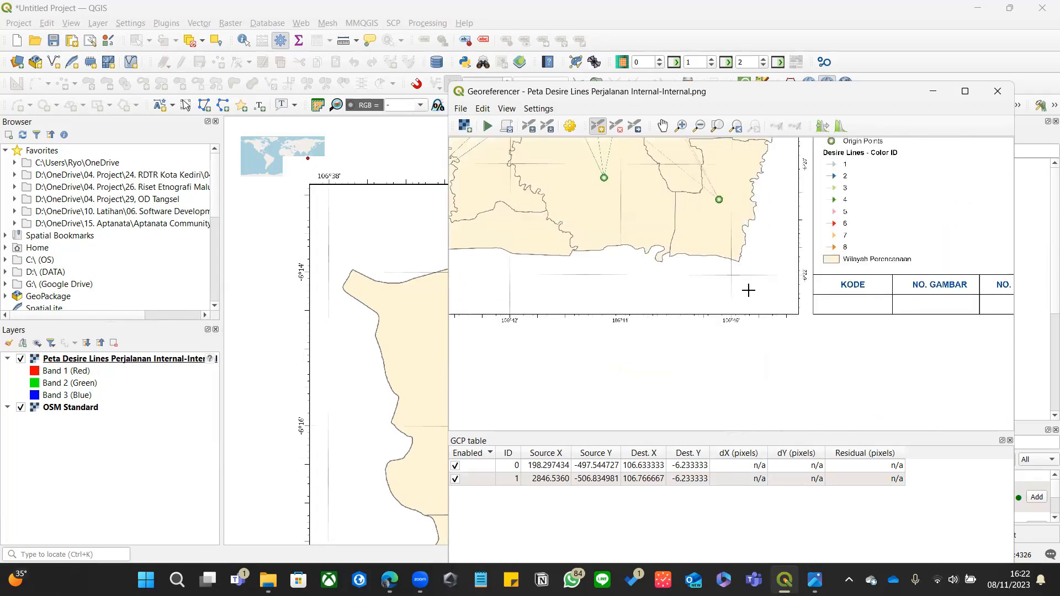
{"action": "scroll", "coordinate": [699, 258], "scroll_direction": "up", "scroll_amount": 5}
{"action": "left_click", "coordinate": [680, 212]}
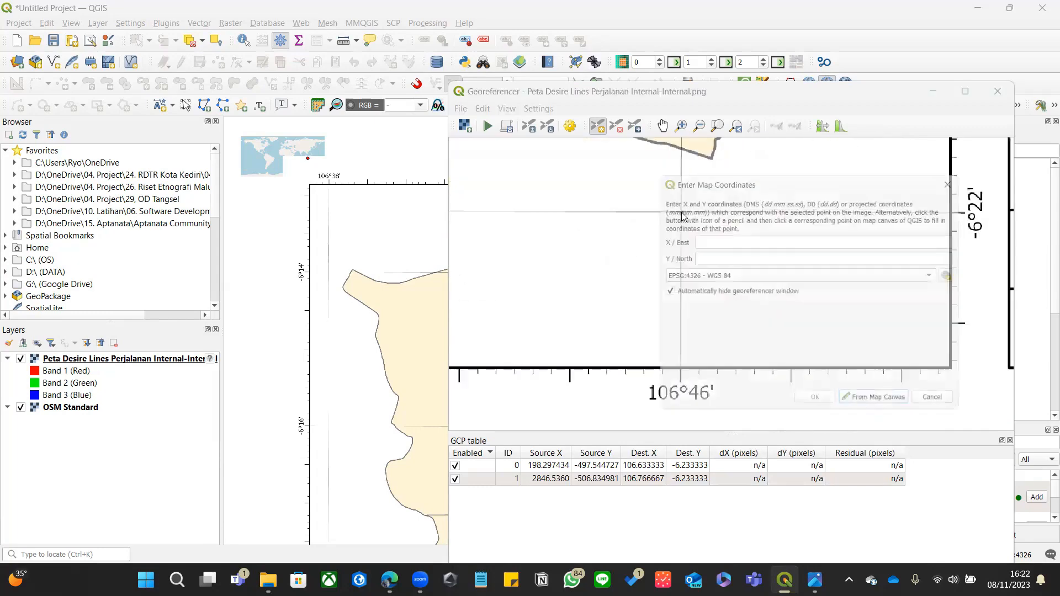
- Enter 106 46 00 as X / East and -6 22 00 as Y / North for the third control point
{"action": "left_click_drag", "start_coordinate": [827, 184], "coordinate": [456, 177]}
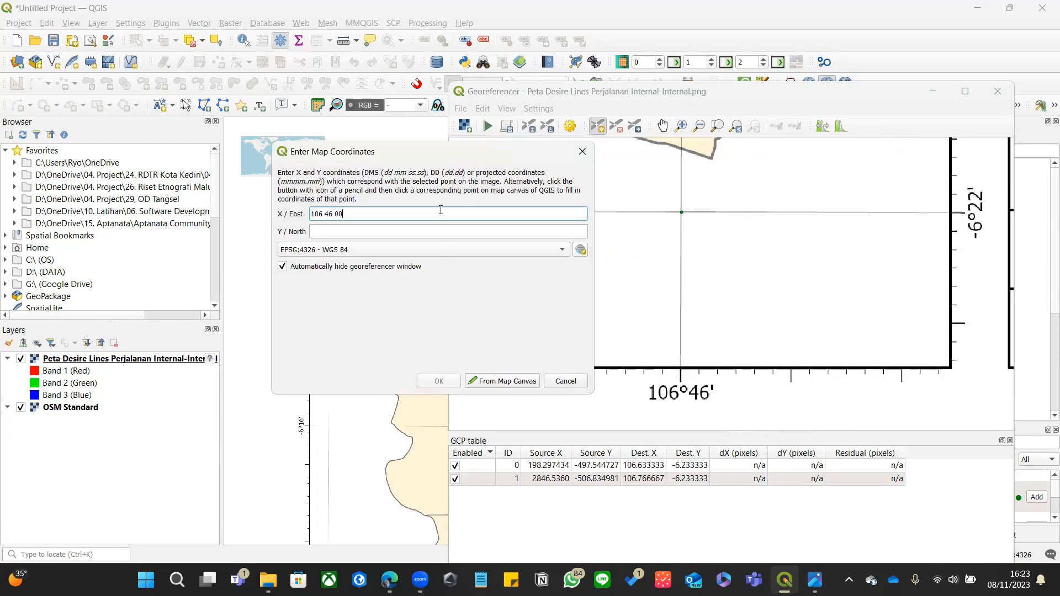
{"action": "key", "text": "Tab"}
{"action": "type", "text": "-6"}
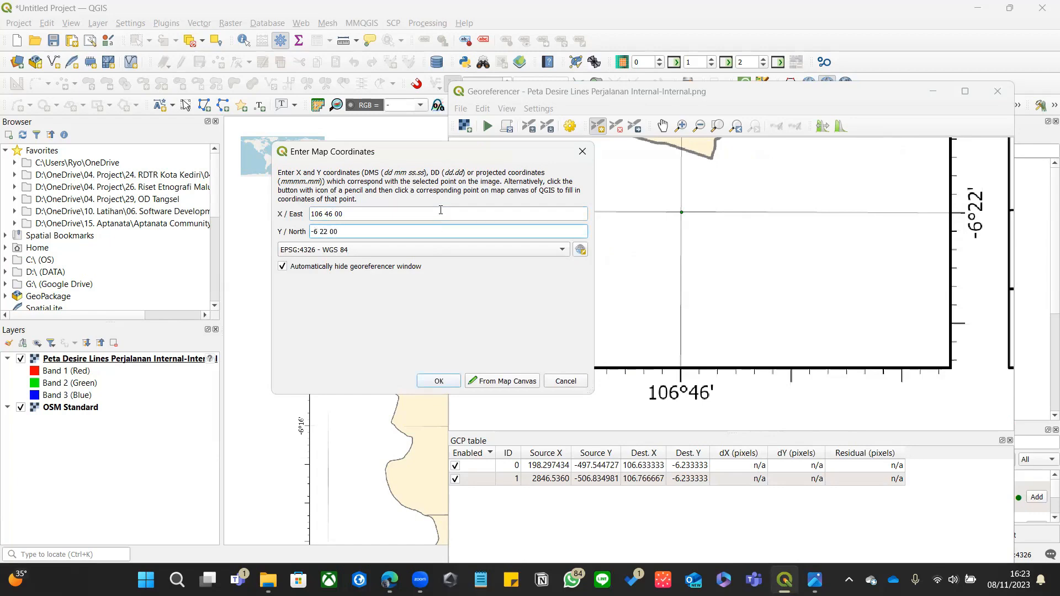
{"action": "left_click", "coordinate": [439, 381]}
- Mark the fourth control point on the map image where the 106°38' and -6°22' gridlines cross
{"action": "scroll", "coordinate": [668, 271], "scroll_direction": "down", "scroll_amount": 5}
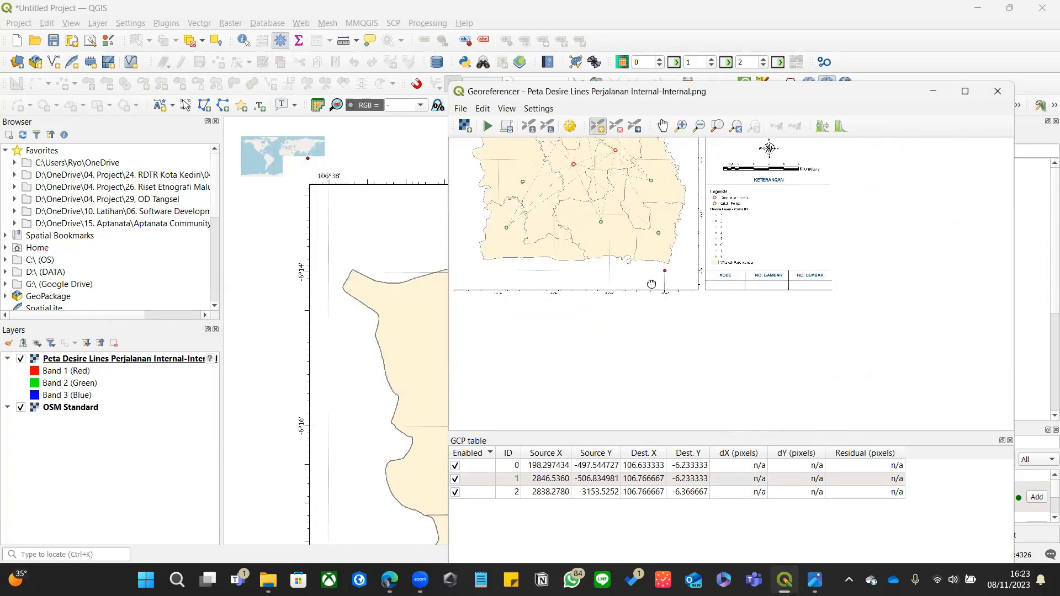
{"action": "scroll", "coordinate": [668, 271], "scroll_direction": "up", "scroll_amount": 2}
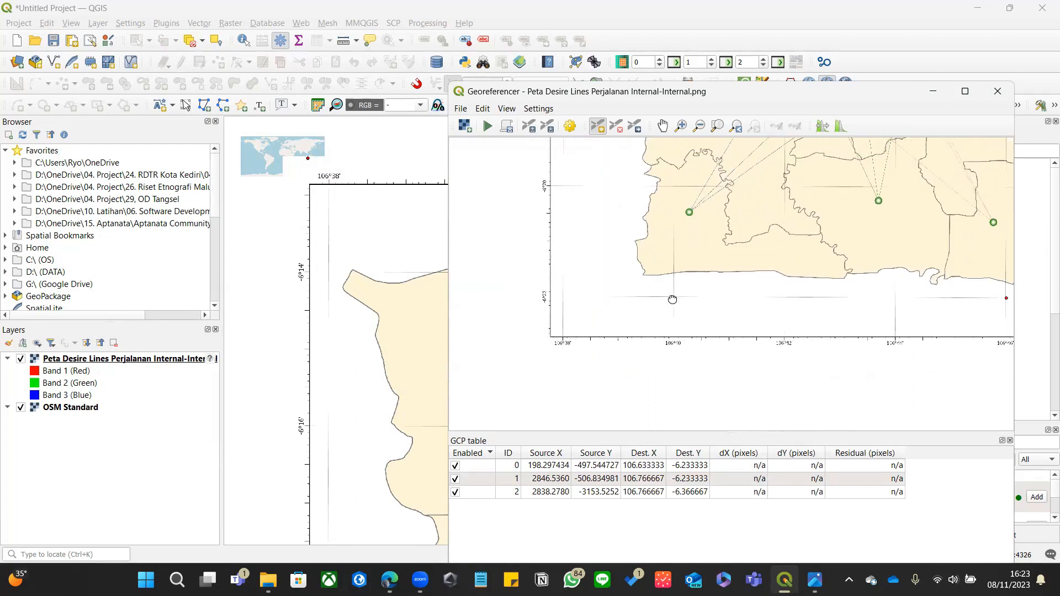
{"action": "scroll", "coordinate": [597, 321], "scroll_direction": "up", "scroll_amount": 6}
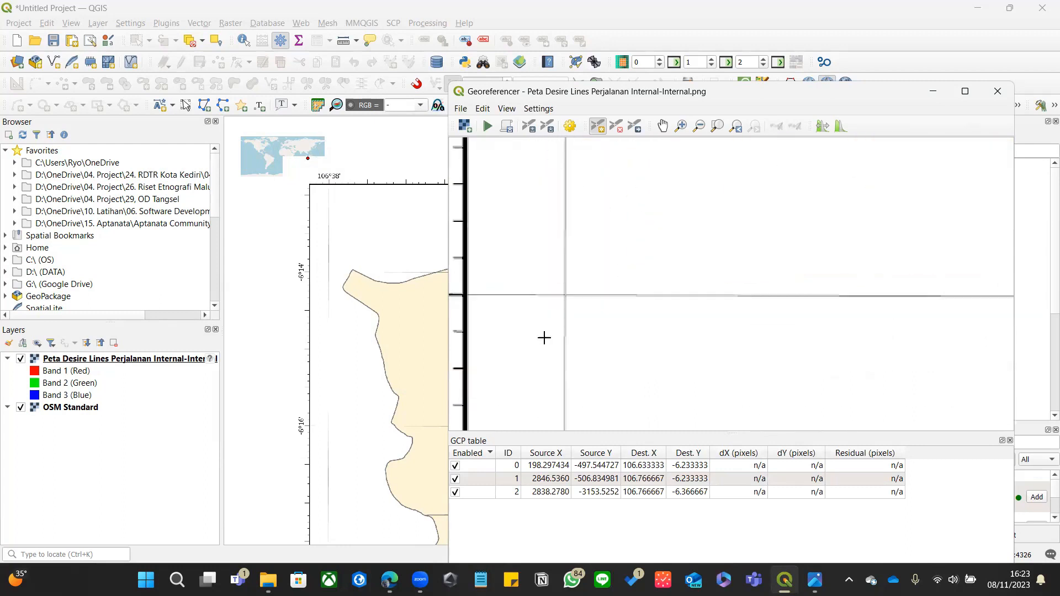
{"action": "left_click_drag", "start_coordinate": [544, 336], "coordinate": [659, 251]}
{"action": "scroll", "coordinate": [651, 230], "scroll_direction": "down", "scroll_amount": 3}
{"action": "scroll", "coordinate": [662, 218], "scroll_direction": "up", "scroll_amount": 2}
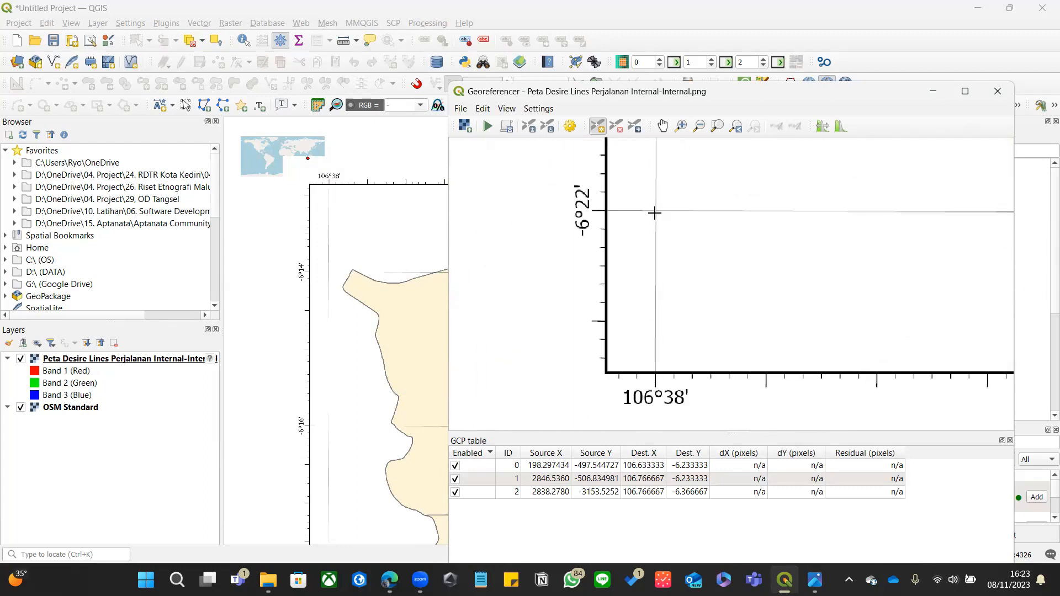
{"action": "left_click", "coordinate": [655, 211]}
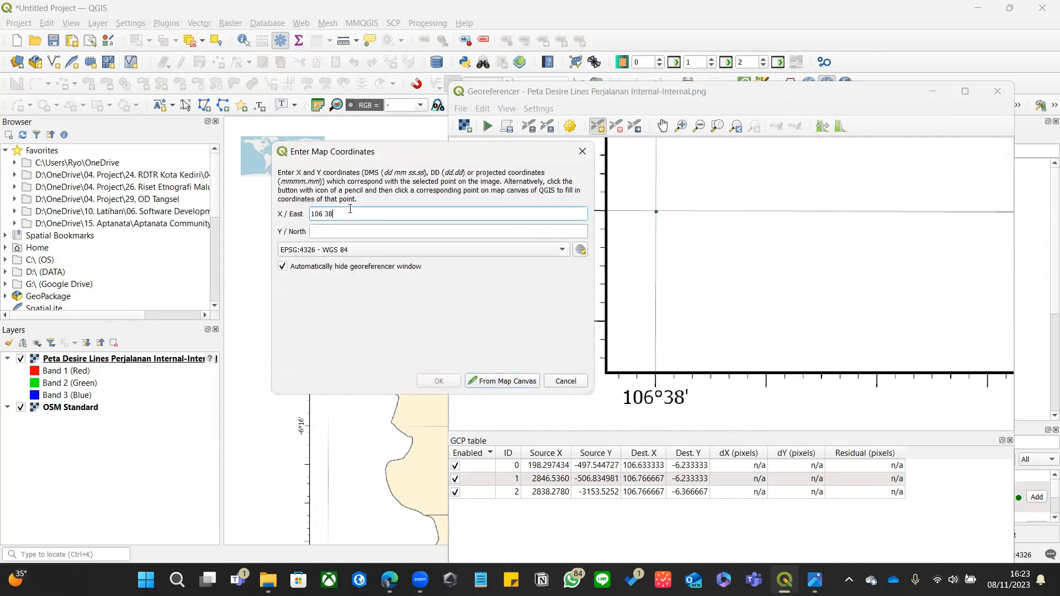
- Enter 106 38 00 as X / East and -6 22 00 as Y / North for the fourth control point
{"action": "key", "text": "Tab"}
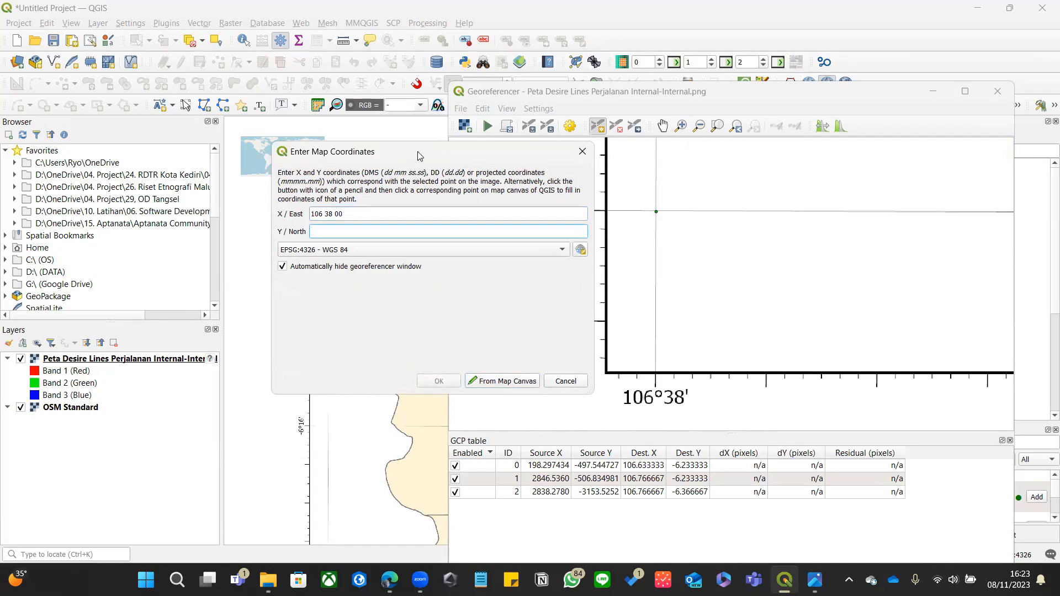
{"action": "left_click_drag", "start_coordinate": [418, 156], "coordinate": [292, 162]}
{"action": "type", "text": "-6 22 00"}
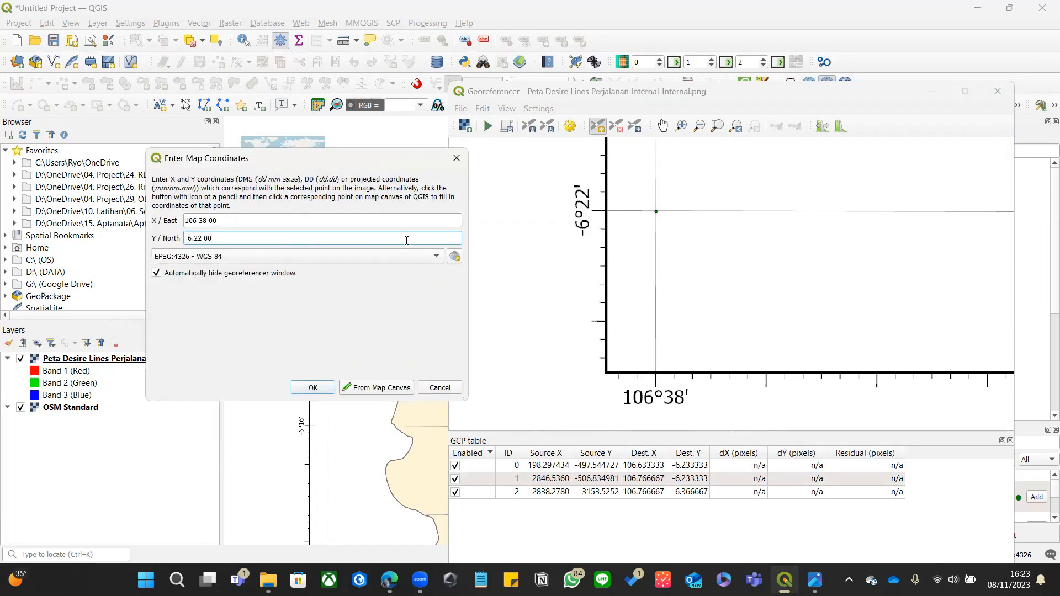
{"action": "left_click", "coordinate": [327, 389]}
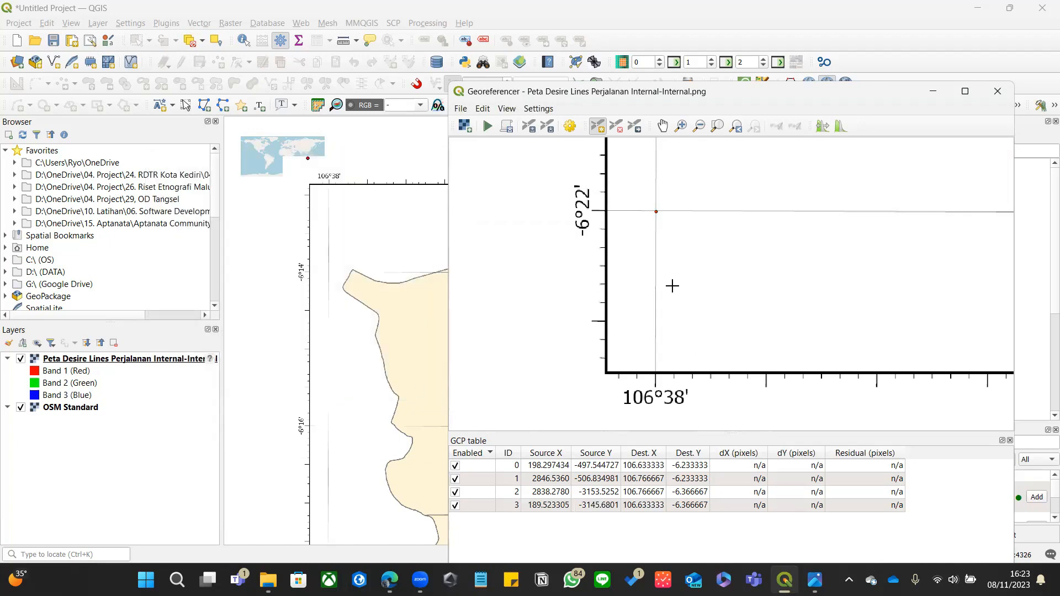
- Open the transformation settings and set the transformation type to Linear
{"action": "left_click", "coordinate": [600, 150]}
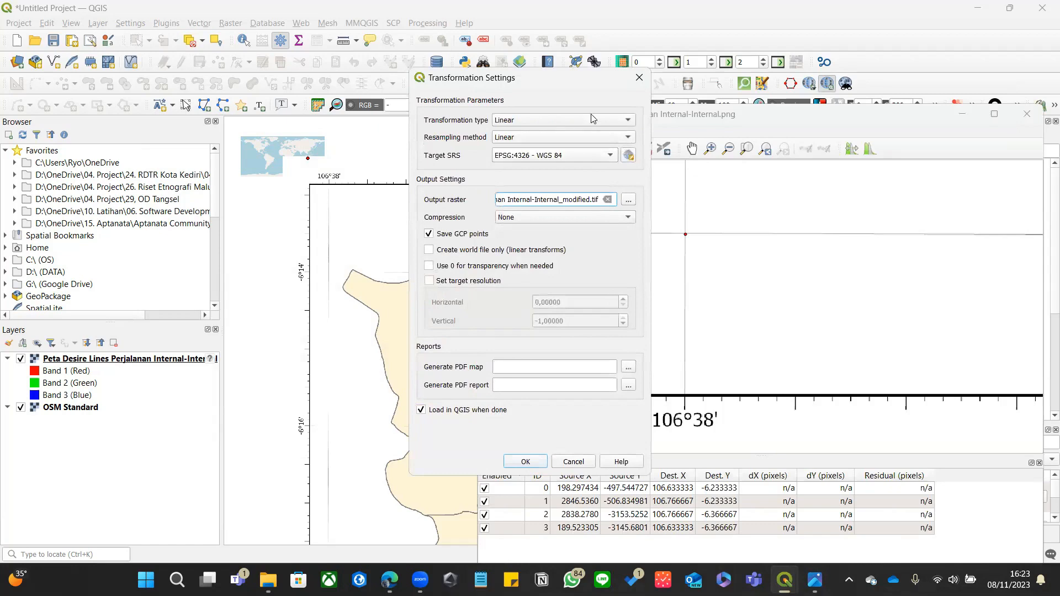
{"action": "left_click", "coordinate": [774, 156]}
{"action": "left_click", "coordinate": [668, 160]}
{"action": "left_click", "coordinate": [719, 158]}
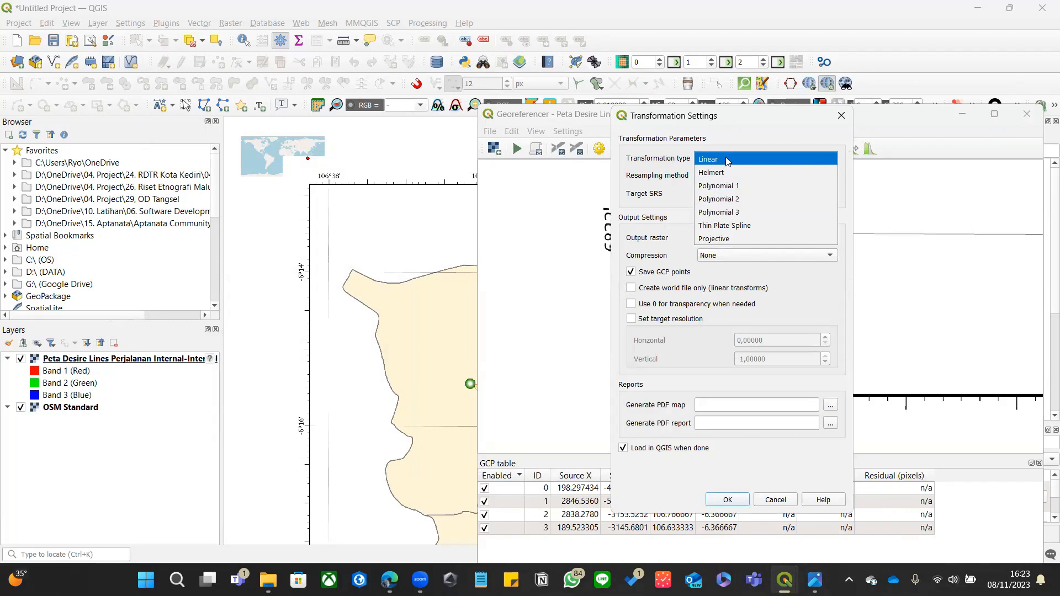
{"action": "left_click", "coordinate": [725, 159]}
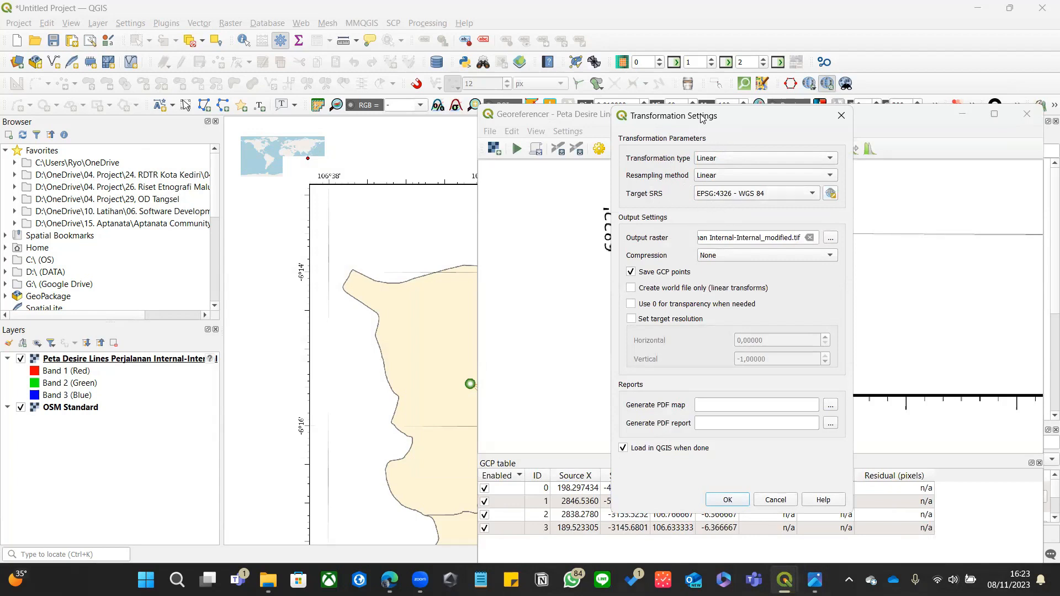
{"action": "left_click_drag", "start_coordinate": [717, 115], "coordinate": [678, 103]}
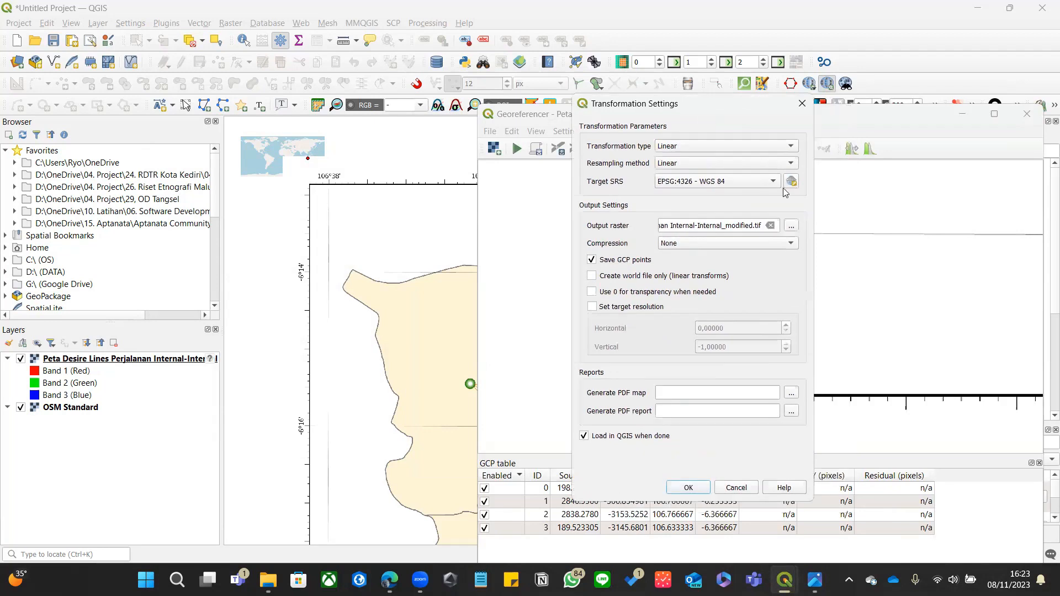
- Set the output raster to Peta Desire Lines Perjalanan Internal-Internal_modified.tif in the 01. Georeferencing folder, accept the settings and run the georeferencing
{"action": "left_click", "coordinate": [792, 226]}
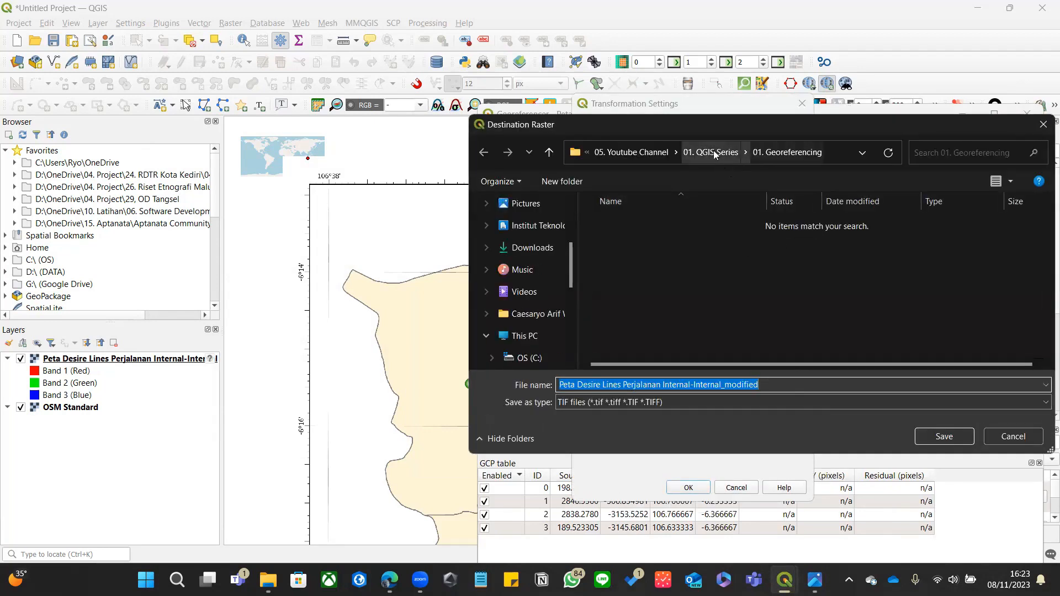
{"action": "left_click", "coordinate": [766, 381]}
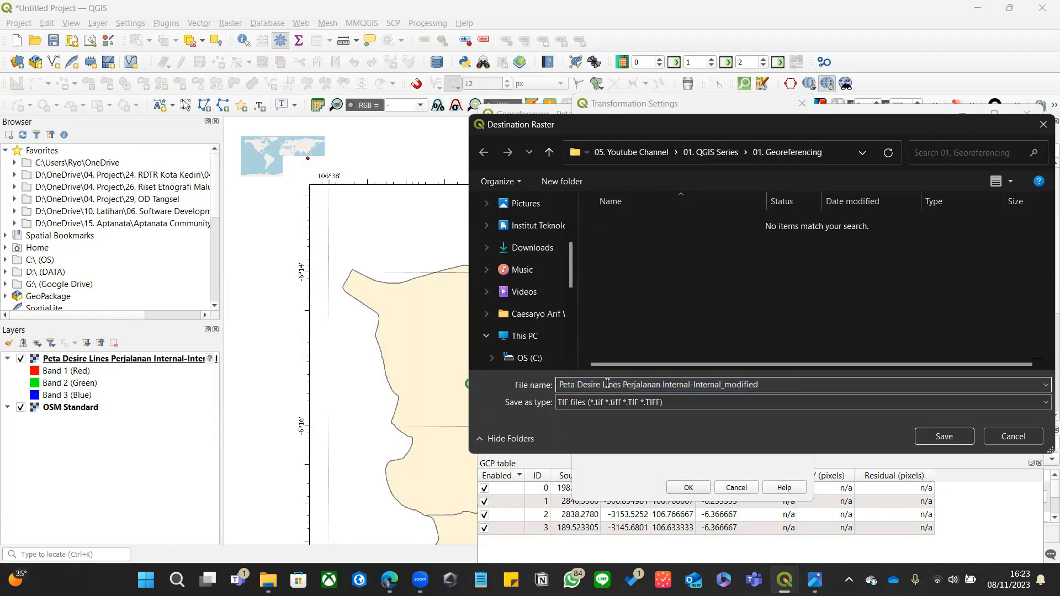
{"action": "left_click", "coordinate": [944, 437]}
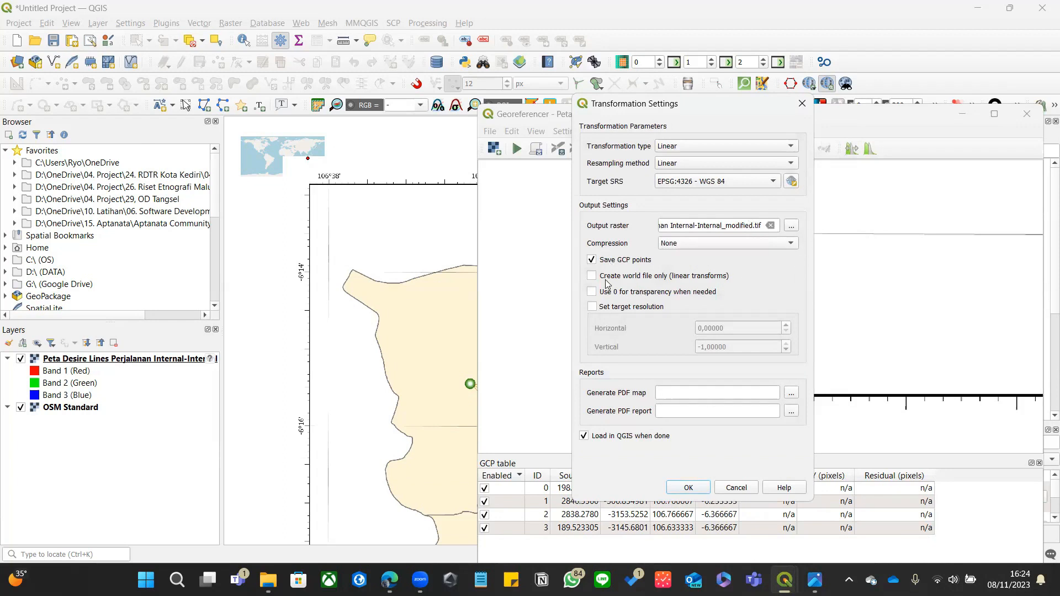
{"action": "left_click", "coordinate": [689, 488]}
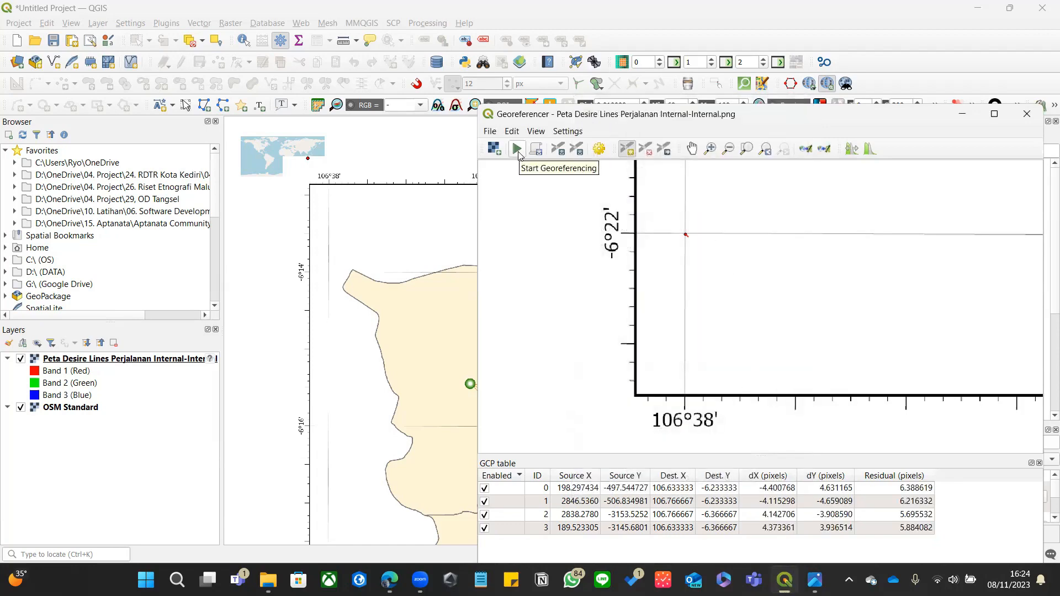
{"action": "left_click", "coordinate": [518, 155]}
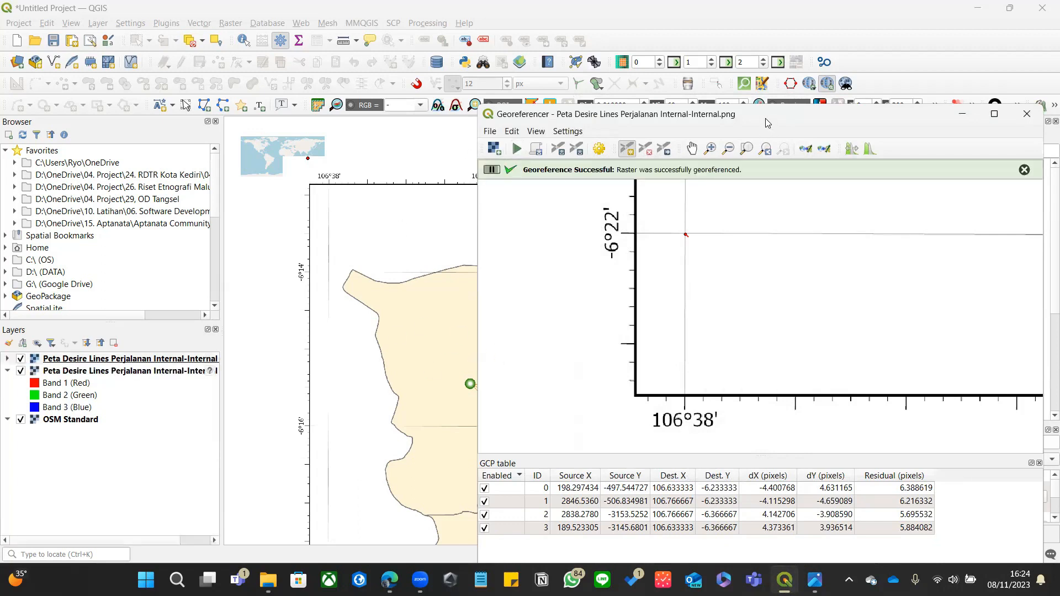
- Hide the original Peta Desire Lines Perjalanan Internal-Internal layer and zoom to the georeferenced _modified layer
{"action": "left_click_drag", "start_coordinate": [765, 118], "coordinate": [785, 100]}
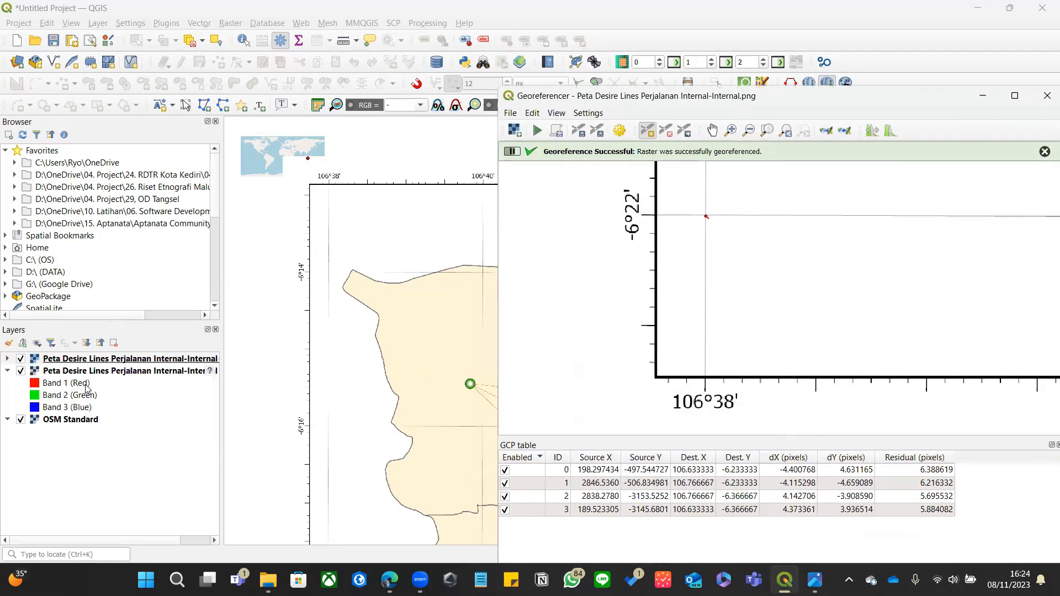
{"action": "left_click", "coordinate": [112, 376]}
{"action": "left_click_drag", "start_coordinate": [221, 351], "coordinate": [282, 351]}
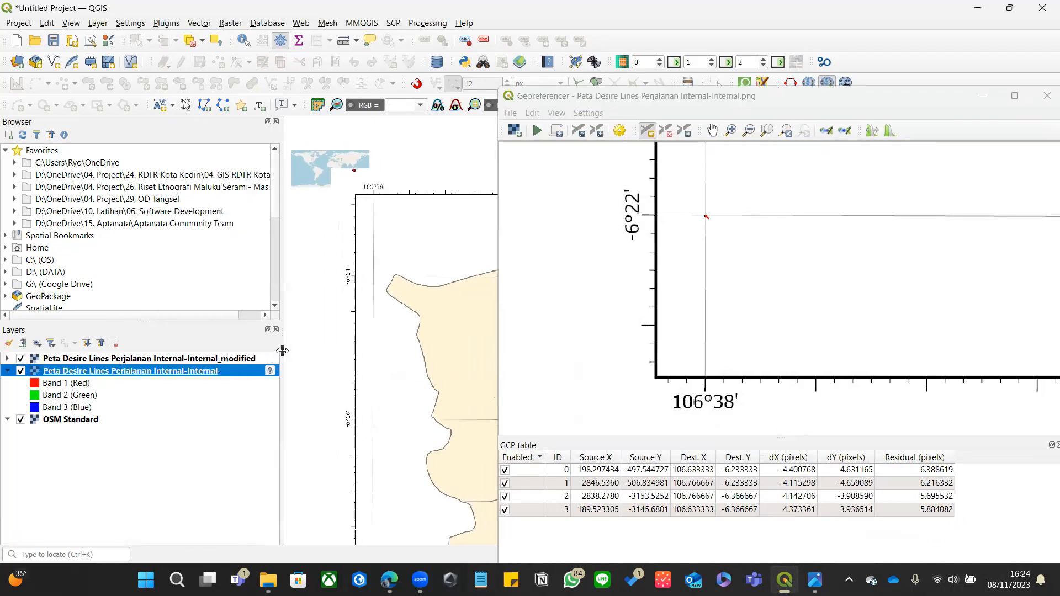
{"action": "left_click", "coordinate": [233, 360]}
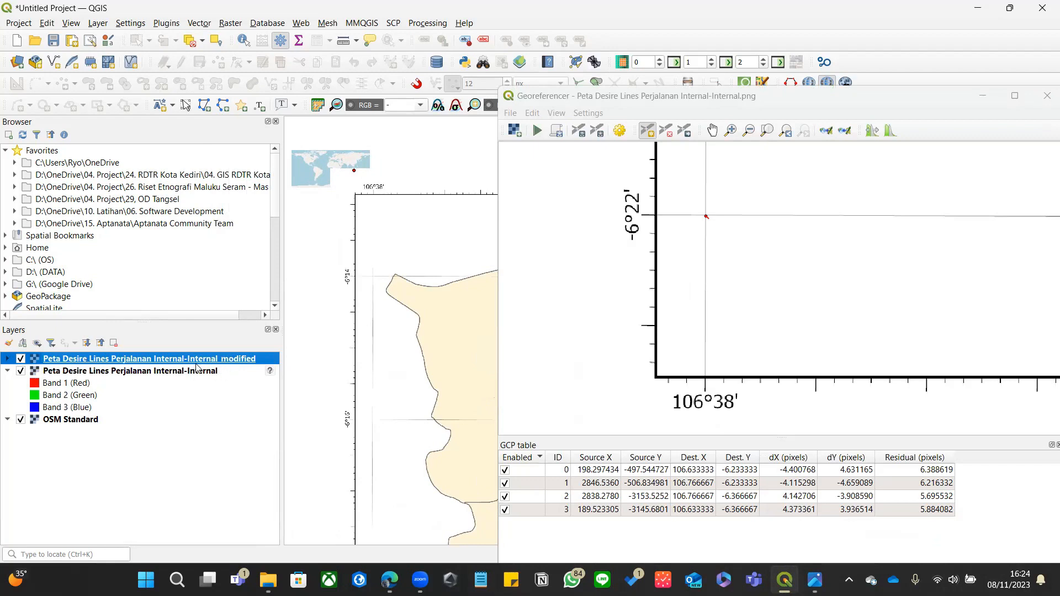
{"action": "left_click", "coordinate": [21, 371]}
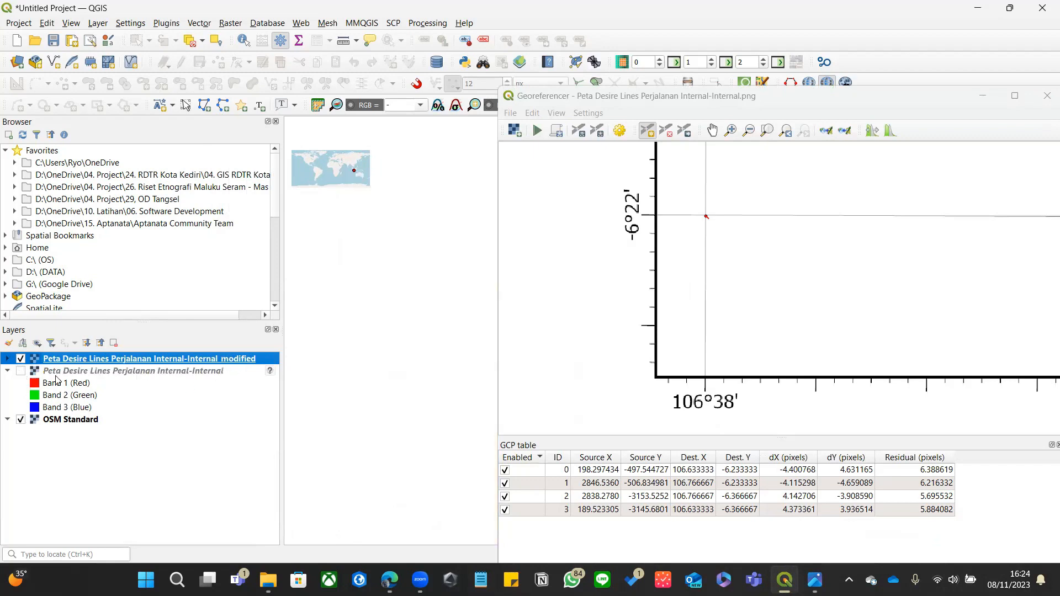
{"action": "right_click", "coordinate": [84, 361]}
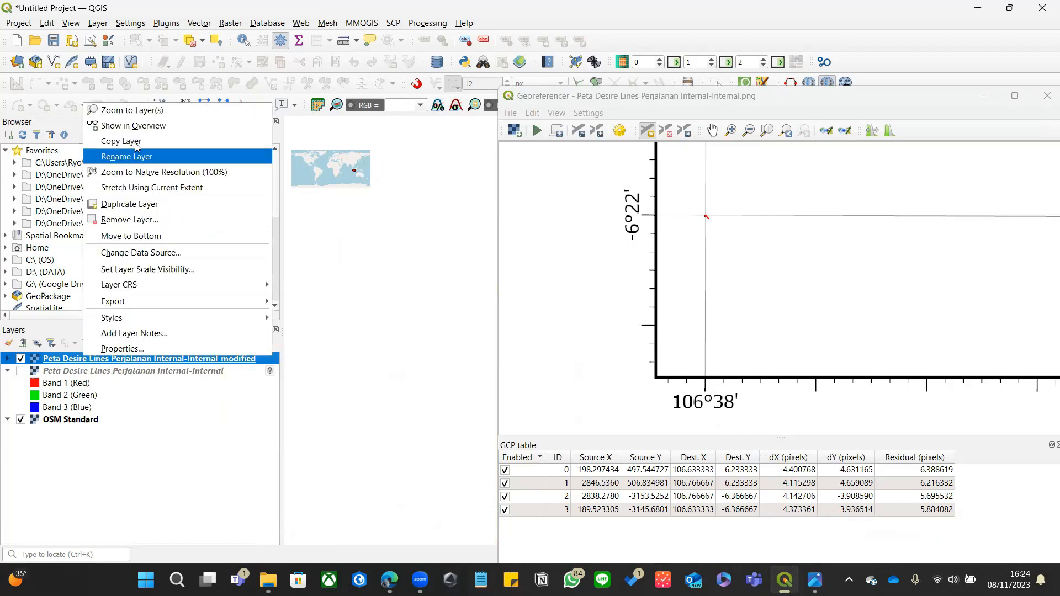
{"action": "left_click", "coordinate": [135, 110]}
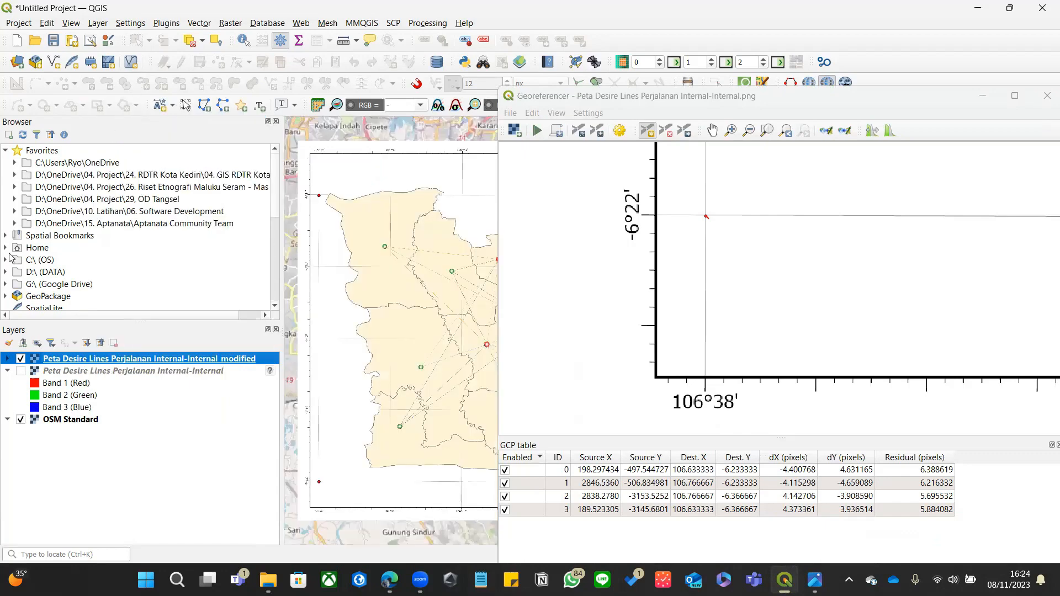
- Minimize the Georeferencer and compare the _modified layer with the OSM Standard basemap by switching its visibility off and on
{"action": "left_click_drag", "start_coordinate": [945, 97], "coordinate": [704, 120]}
{"action": "left_click", "coordinate": [807, 120]}
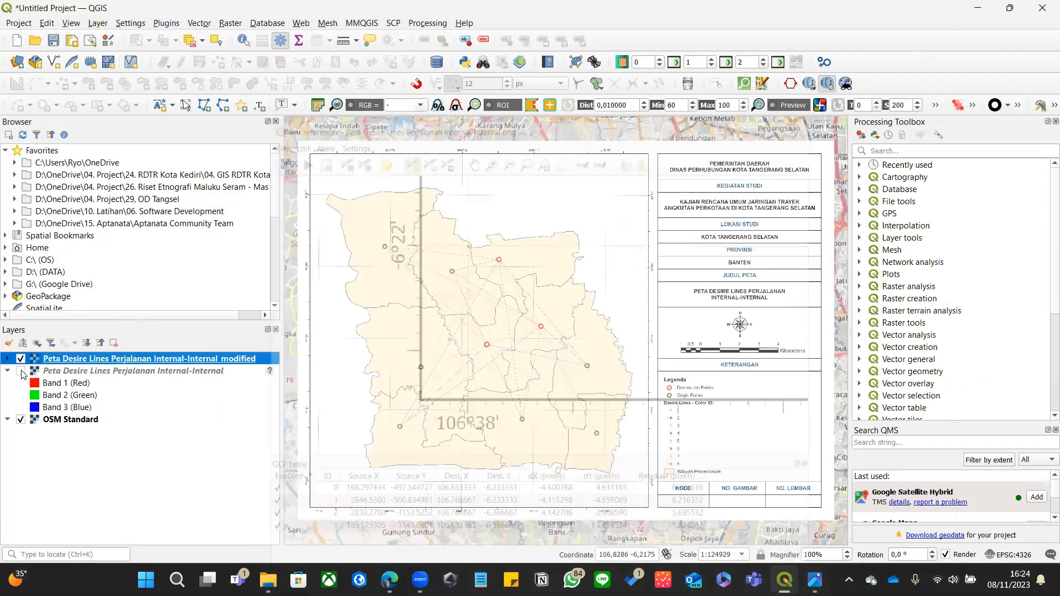
{"action": "left_click", "coordinate": [21, 359]}
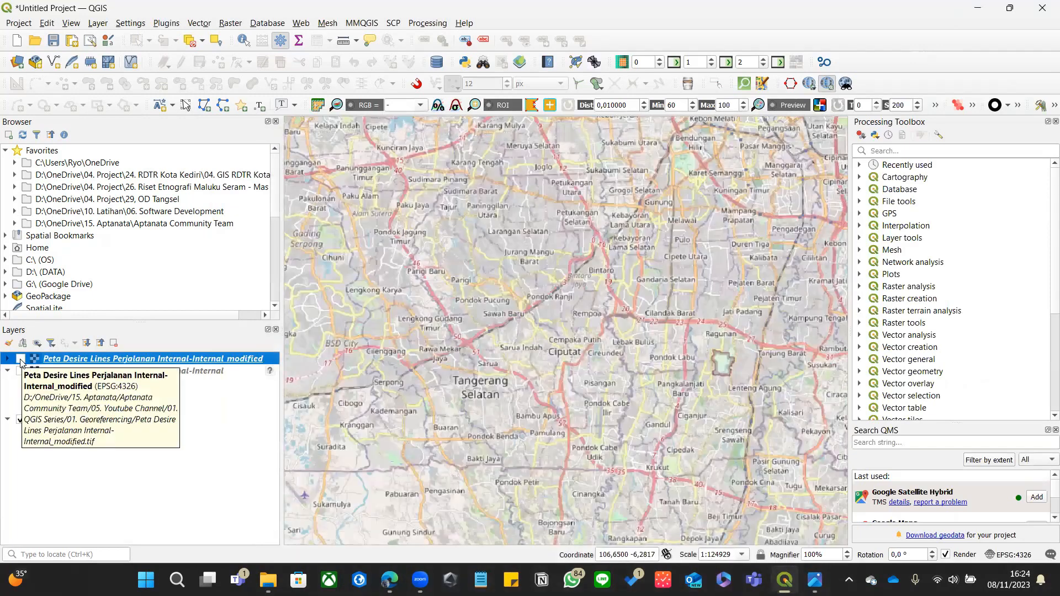
{"action": "left_click", "coordinate": [21, 360]}
{"action": "scroll", "coordinate": [756, 261], "scroll_direction": "up", "scroll_amount": 1}
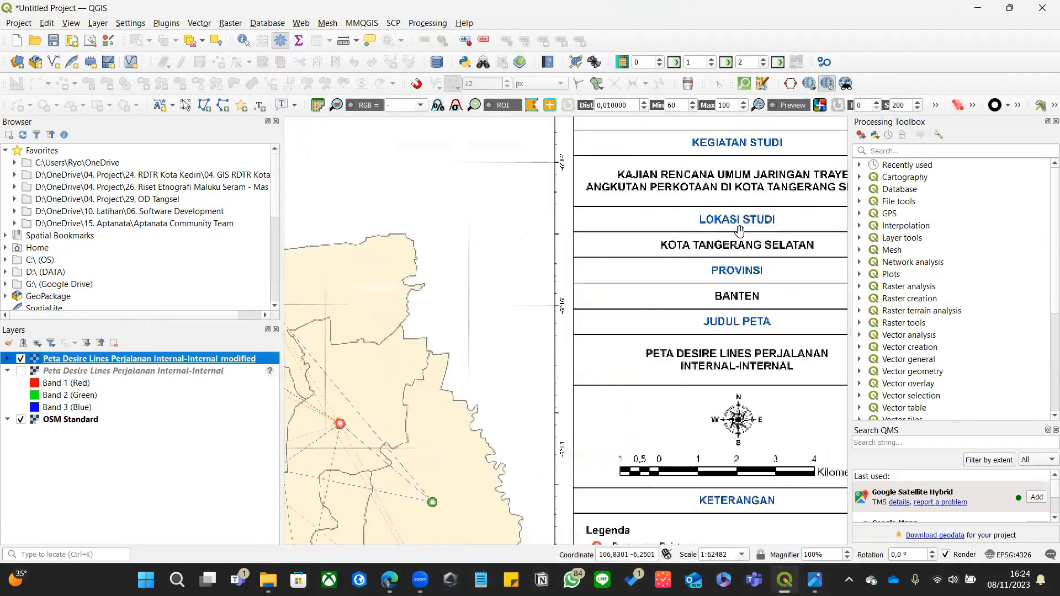
{"action": "scroll", "coordinate": [736, 208], "scroll_direction": "up", "scroll_amount": 1}
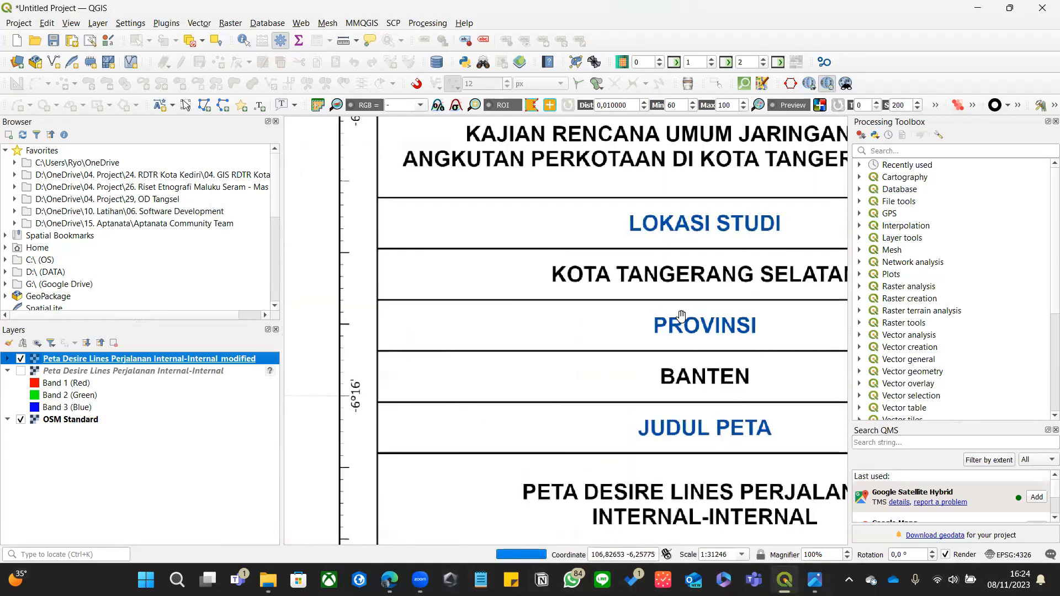
{"action": "scroll", "coordinate": [688, 325], "scroll_direction": "down", "scroll_amount": 3}
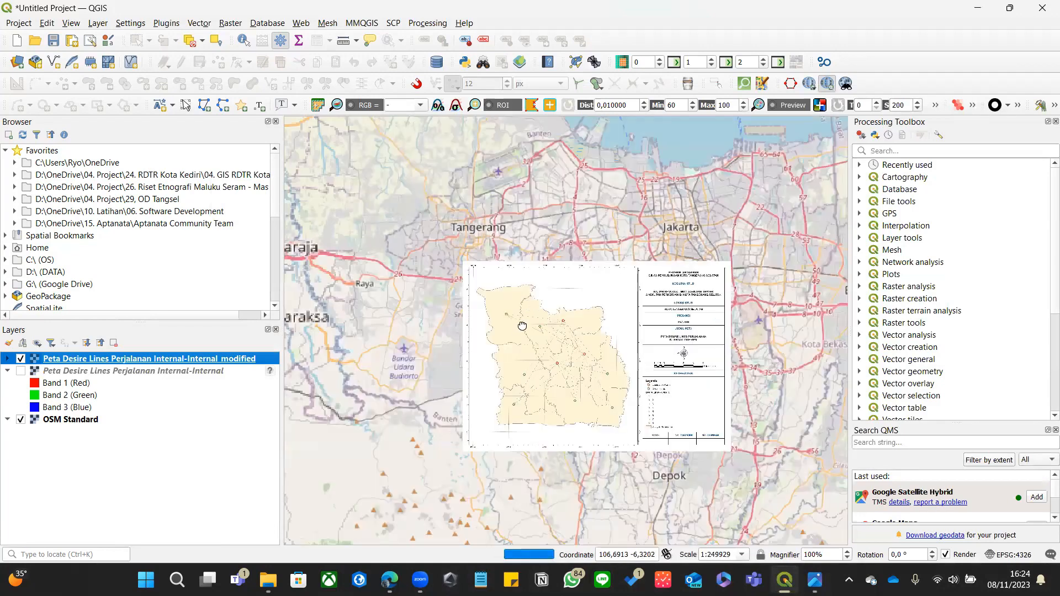
{"action": "scroll", "coordinate": [579, 245], "scroll_direction": "up", "scroll_amount": 1}
{"action": "left_click_drag", "start_coordinate": [579, 246], "coordinate": [548, 143]}
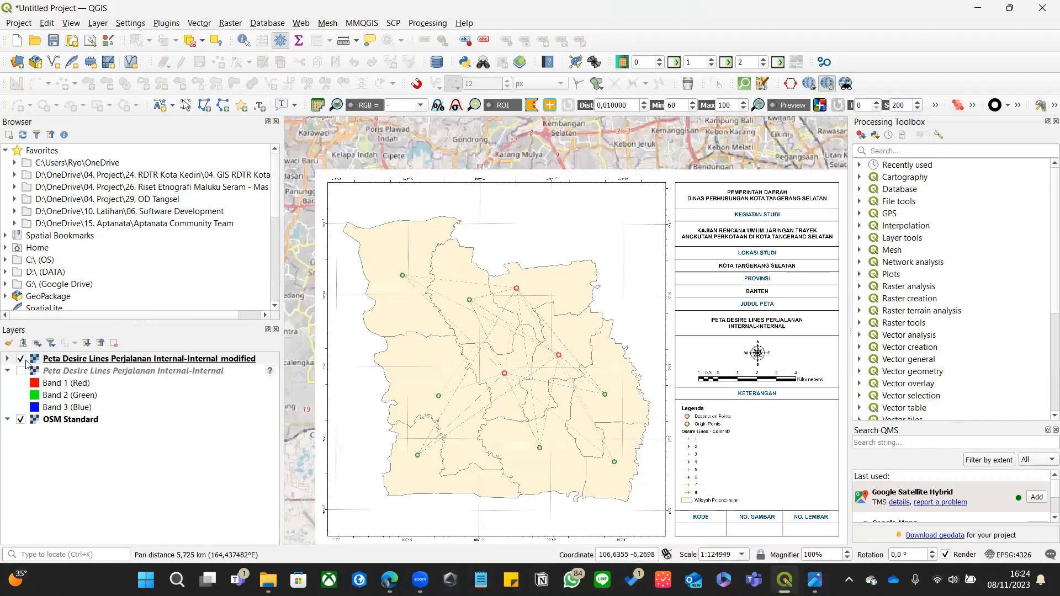
{"action": "left_click", "coordinate": [21, 360]}
{"action": "left_click", "coordinate": [21, 360]}
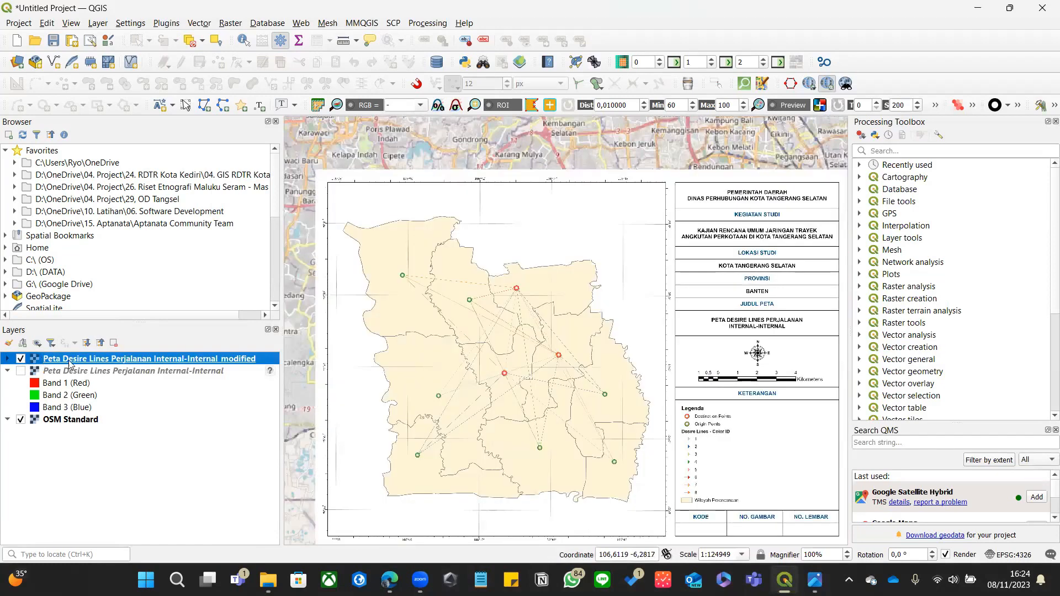
- Lower the global opacity of the _modified layer so it is semi-transparent over the OSM Standard basemap
{"action": "right_click", "coordinate": [71, 363]}
{"action": "left_click", "coordinate": [119, 281]}
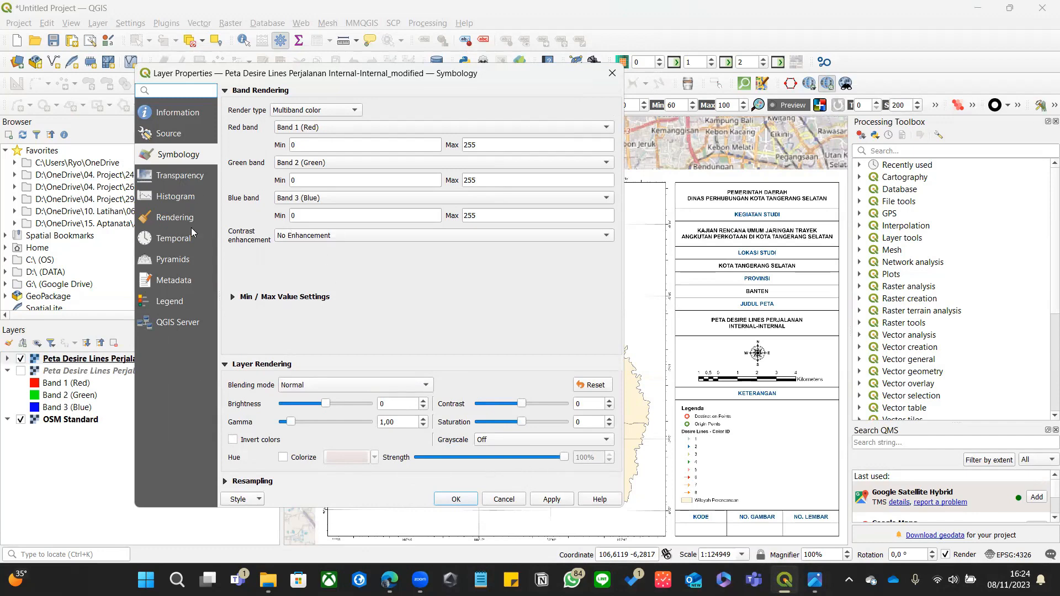
{"action": "left_click", "coordinate": [182, 176]}
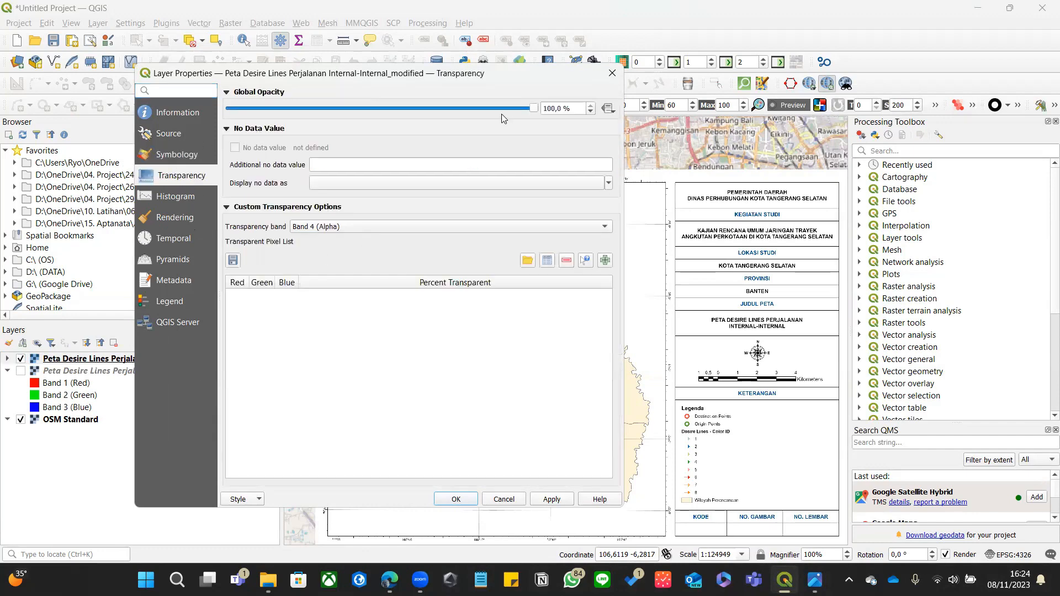
{"action": "left_click_drag", "start_coordinate": [501, 114], "coordinate": [388, 114]}
{"action": "left_click", "coordinate": [467, 500]}
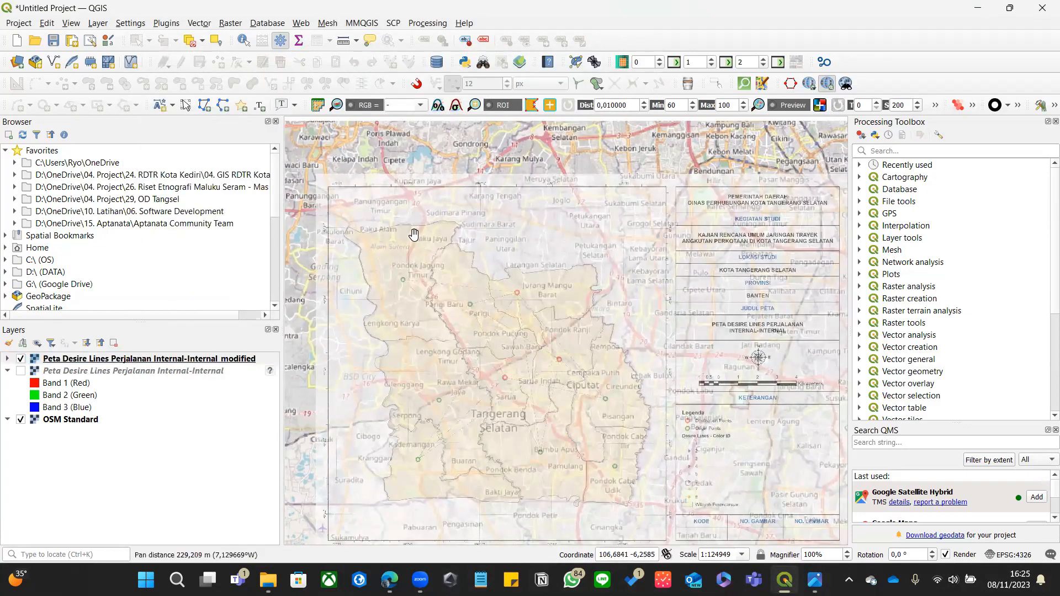
- Examine how the map's northern boundary around Paku Jaya and Pondok Jagung Timur aligns with the OSM basemap
{"action": "scroll", "coordinate": [413, 237], "scroll_direction": "up", "scroll_amount": 2}
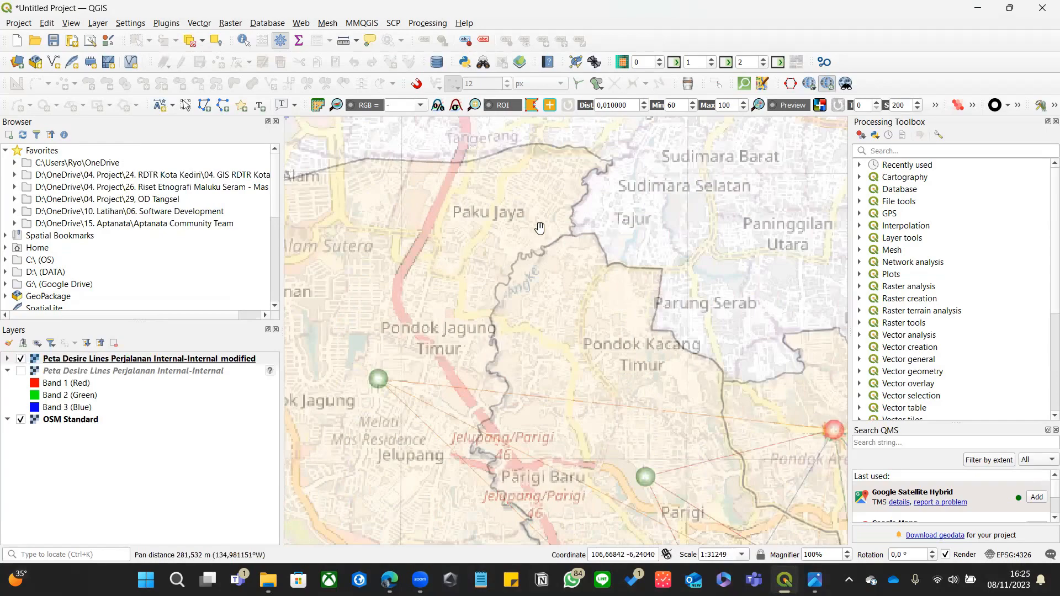
{"action": "scroll", "coordinate": [547, 234], "scroll_direction": "up", "scroll_amount": 1}
{"action": "scroll", "coordinate": [563, 244], "scroll_direction": "down", "scroll_amount": 1}
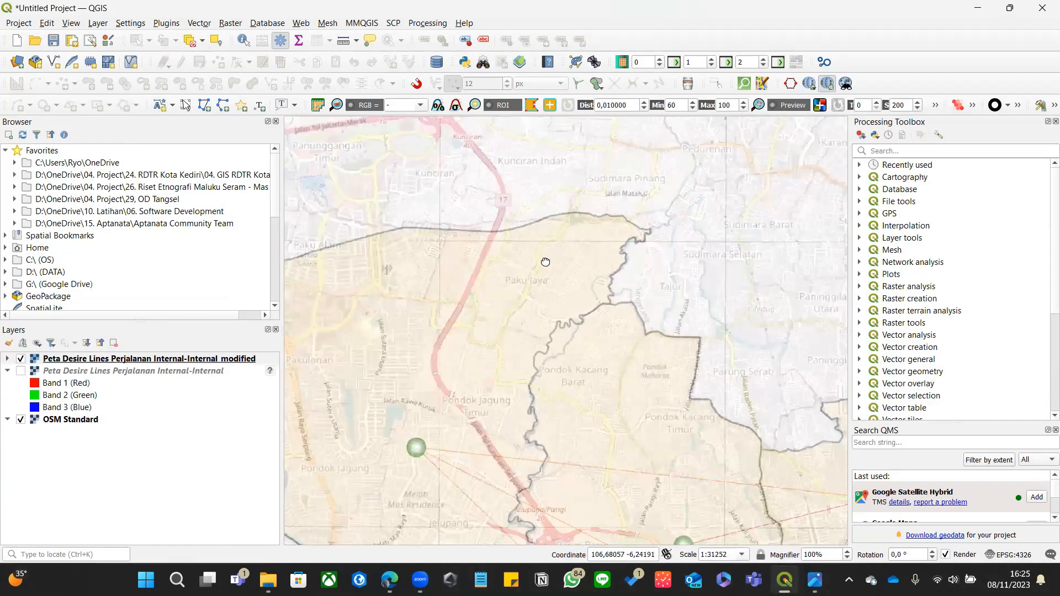
{"action": "left_click_drag", "start_coordinate": [482, 331], "coordinate": [481, 269]}
{"action": "scroll", "coordinate": [707, 370], "scroll_direction": "down", "scroll_amount": 2}
{"action": "left_click_drag", "start_coordinate": [707, 370], "coordinate": [468, 302]}
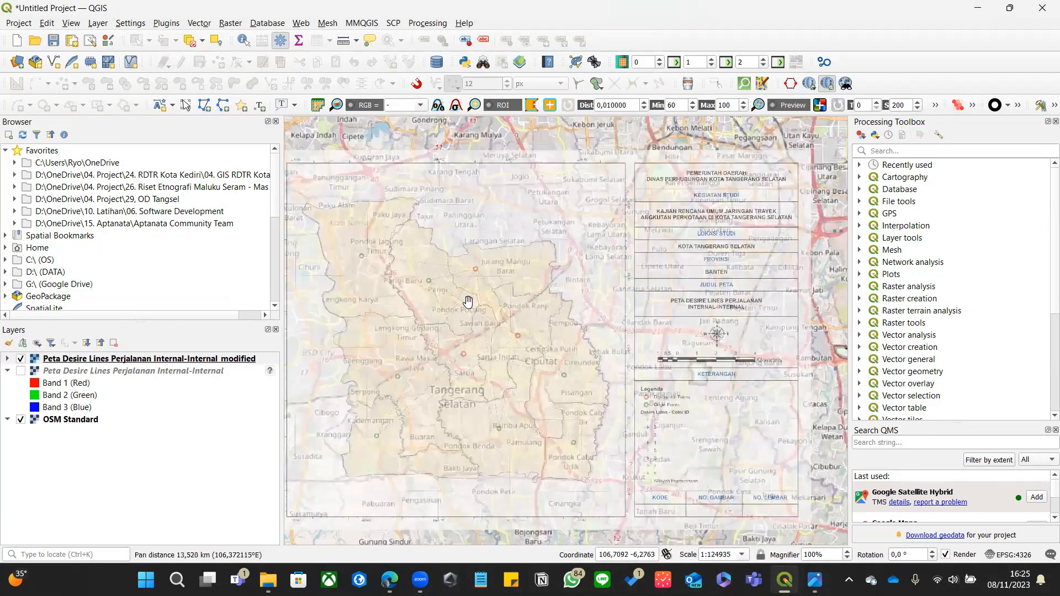
- Inspect the alignment of the map's eastern boundary with the OSM river and roads from Cireundeu up to Rempoa and Bintaro
{"action": "scroll", "coordinate": [537, 333], "scroll_direction": "up", "scroll_amount": 1}
{"action": "scroll", "coordinate": [563, 286], "scroll_direction": "up", "scroll_amount": 1}
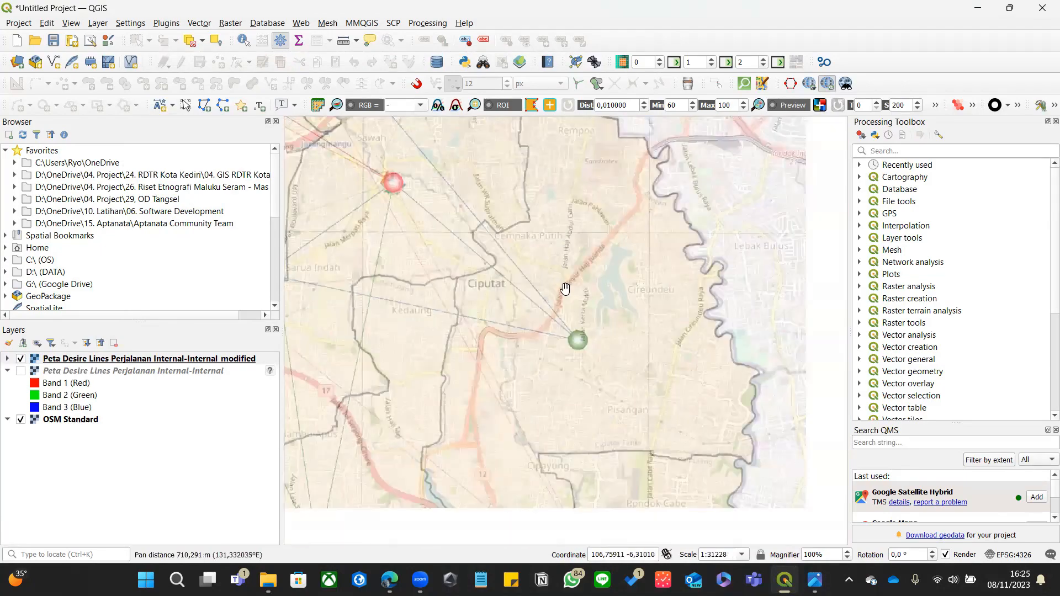
{"action": "left_click_drag", "start_coordinate": [760, 355], "coordinate": [616, 300]}
{"action": "scroll", "coordinate": [616, 299], "scroll_direction": "up", "scroll_amount": 1}
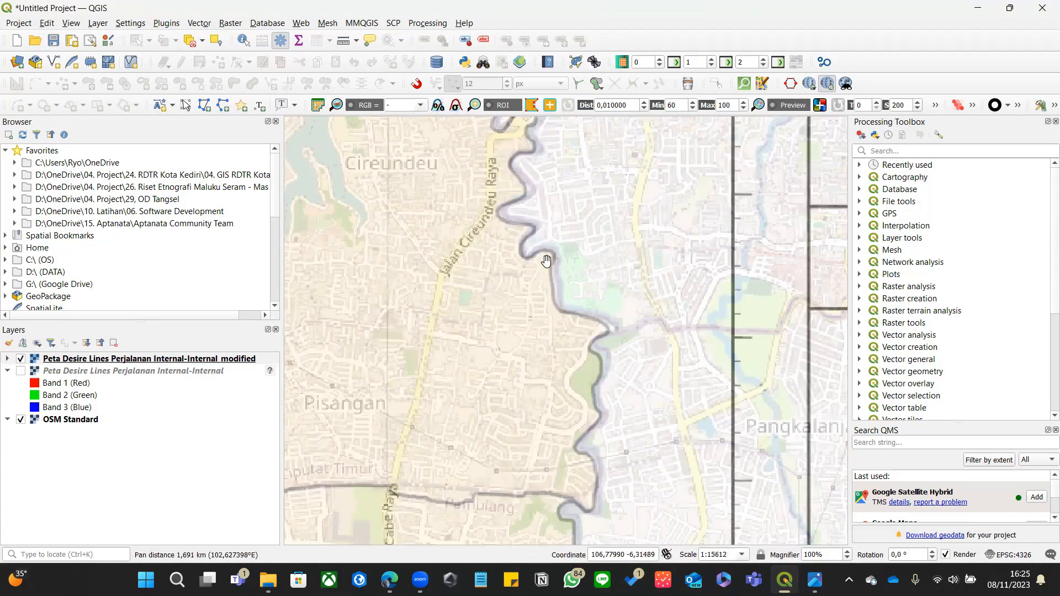
{"action": "scroll", "coordinate": [497, 251], "scroll_direction": "up", "scroll_amount": 1}
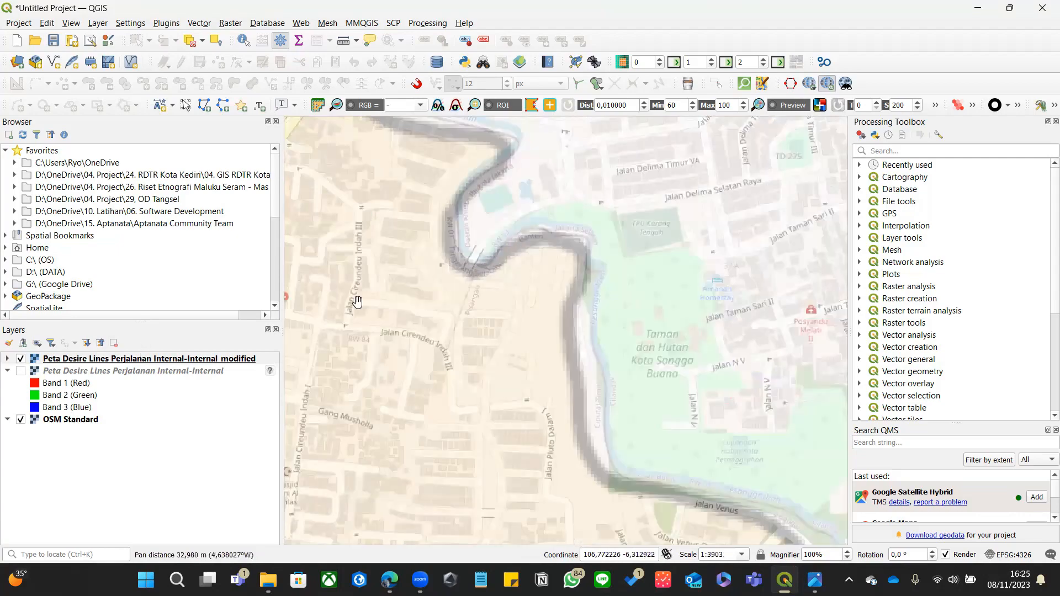
{"action": "scroll", "coordinate": [436, 243], "scroll_direction": "up", "scroll_amount": 1}
{"action": "left_click_drag", "start_coordinate": [508, 247], "coordinate": [544, 305]}
{"action": "left_click_drag", "start_coordinate": [442, 262], "coordinate": [478, 320]}
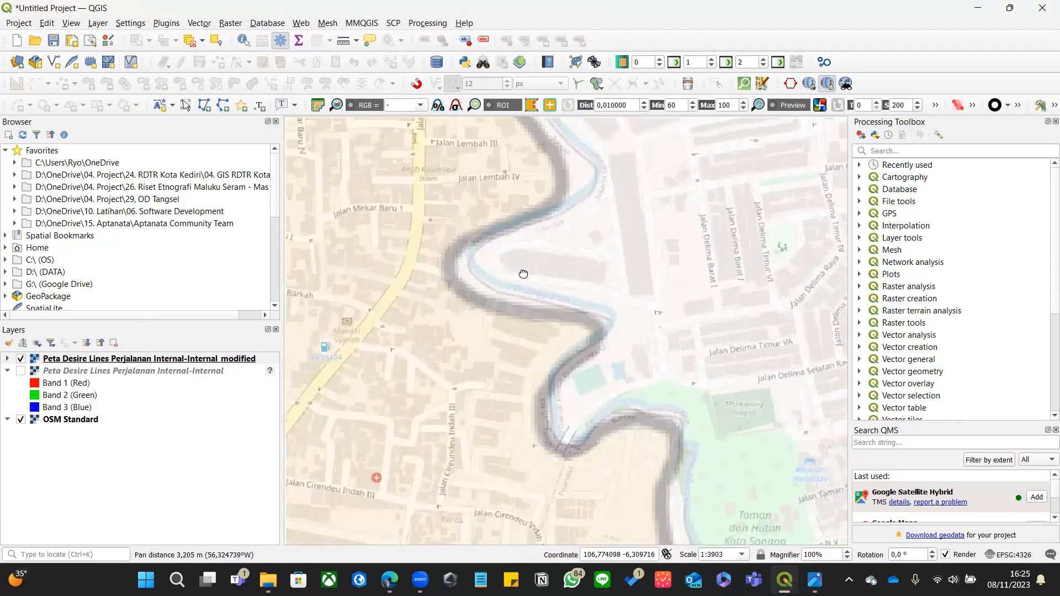
{"action": "left_click_drag", "start_coordinate": [564, 323], "coordinate": [599, 382]}
{"action": "left_click_drag", "start_coordinate": [587, 198], "coordinate": [436, 204]}
{"action": "left_click_drag", "start_coordinate": [503, 178], "coordinate": [521, 259]}
{"action": "left_click_drag", "start_coordinate": [384, 194], "coordinate": [582, 244]}
{"action": "left_click_drag", "start_coordinate": [475, 198], "coordinate": [560, 346]}
{"action": "scroll", "coordinate": [560, 346], "scroll_direction": "down", "scroll_amount": 2}
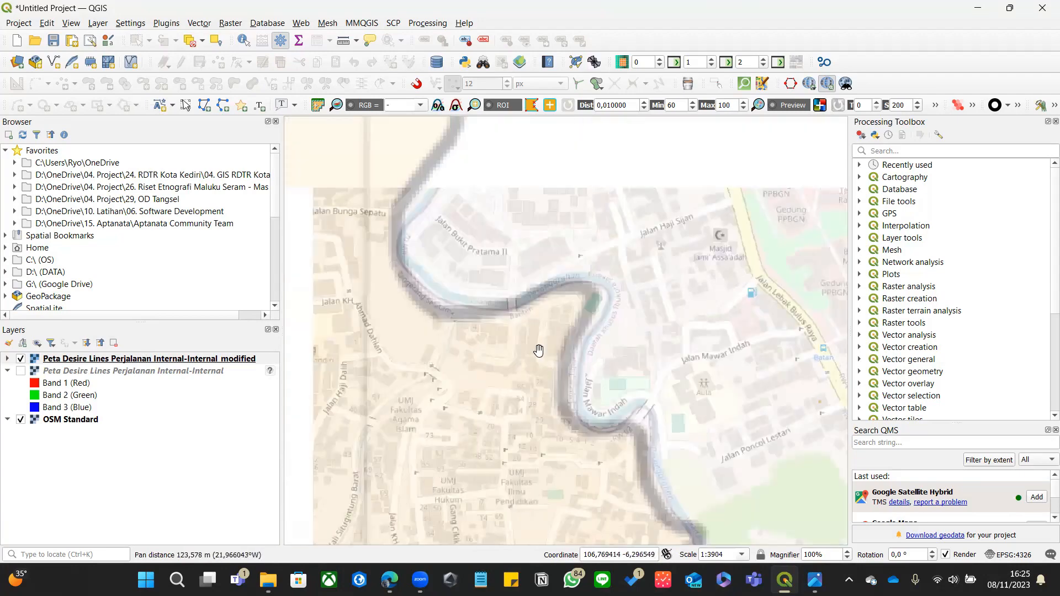
{"action": "left_click_drag", "start_coordinate": [496, 221], "coordinate": [535, 283]}
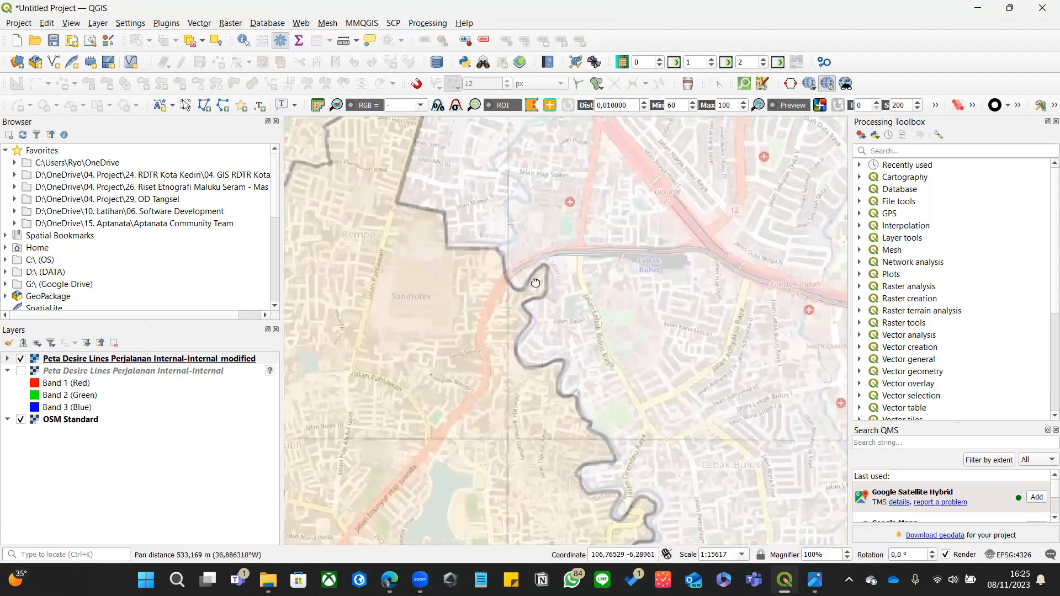
{"action": "left_click_drag", "start_coordinate": [470, 249], "coordinate": [564, 263]}
{"action": "left_click_drag", "start_coordinate": [629, 401], "coordinate": [582, 255]}
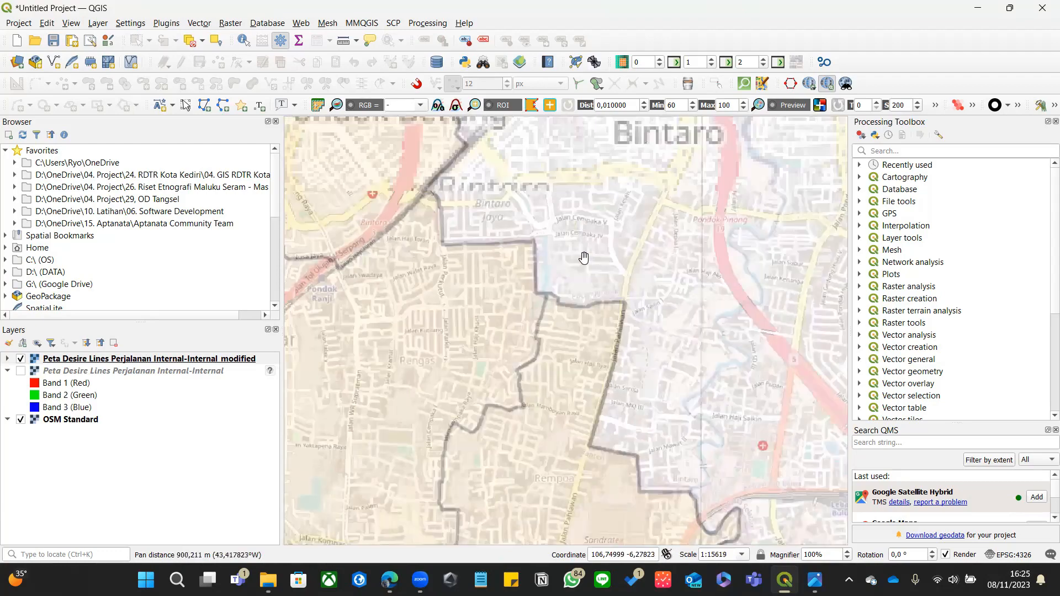
- Check the whole map's overall fit against the OSM basemap and hide the Peta Desire Lines Perjalanan Internal-Internal_modified layer
{"action": "left_click_drag", "start_coordinate": [569, 298], "coordinate": [472, 276]}
{"action": "scroll", "coordinate": [472, 277], "scroll_direction": "down", "scroll_amount": 3}
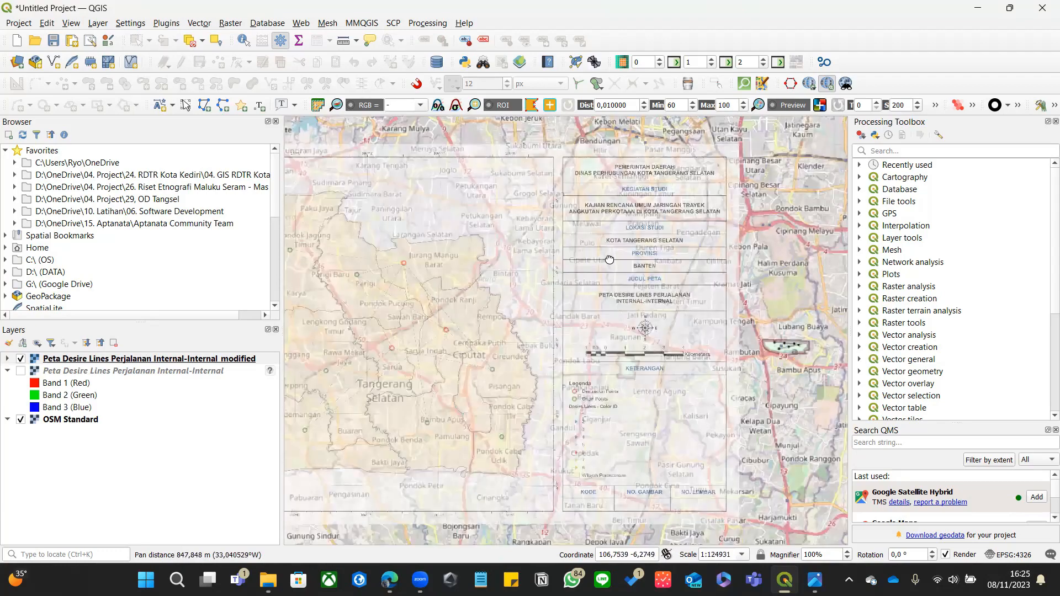
{"action": "left_click_drag", "start_coordinate": [539, 272], "coordinate": [543, 270]}
{"action": "left_click_drag", "start_coordinate": [432, 347], "coordinate": [485, 324]}
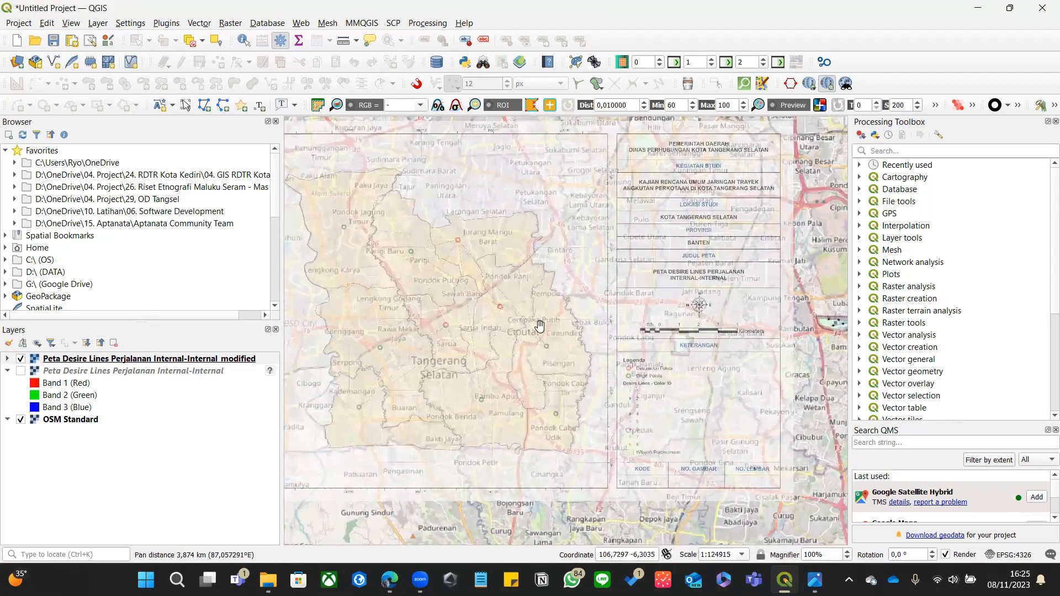
{"action": "scroll", "coordinate": [540, 326], "scroll_direction": "down", "scroll_amount": 1}
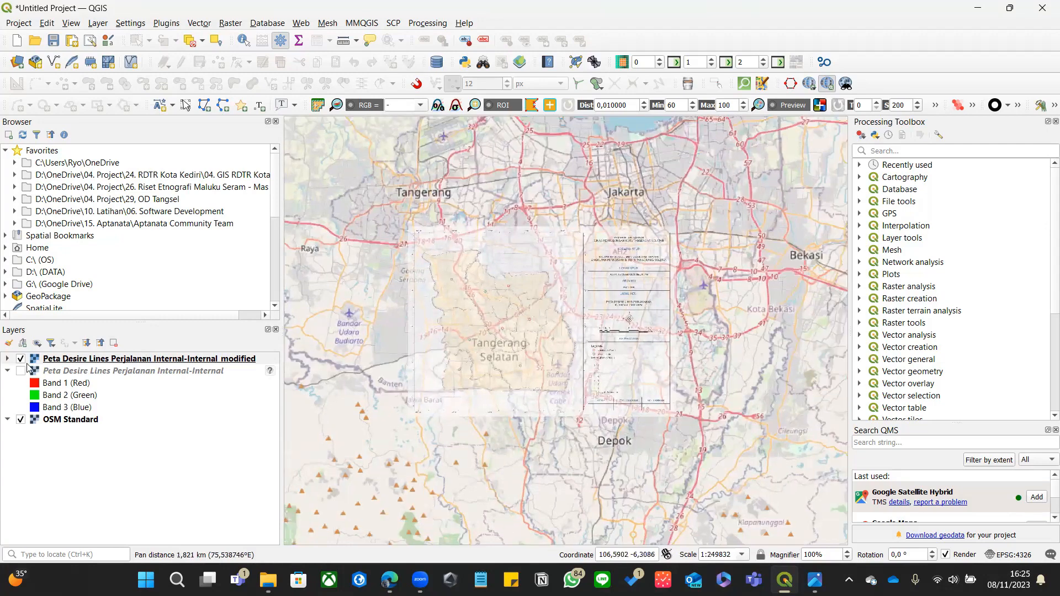
{"action": "left_click", "coordinate": [20, 359]}
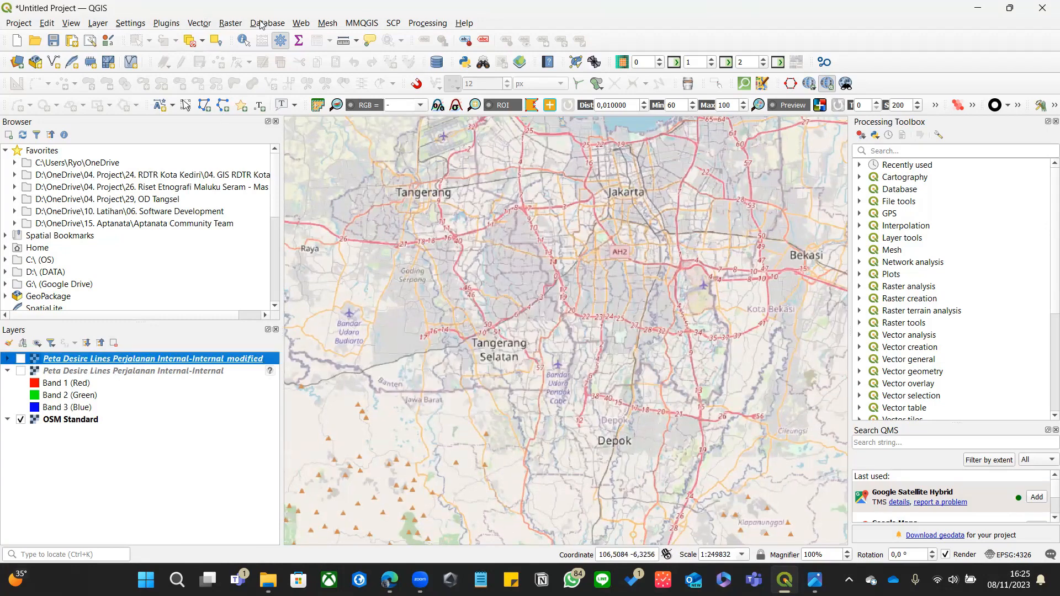
- Open the Georeferencer, load the raster PETA PENGGUNAAN LAHAN SURABAYA PUSAT and fit the full image in its view
{"action": "left_click", "coordinate": [230, 23]}
{"action": "left_click", "coordinate": [252, 69]}
{"action": "left_click", "coordinate": [275, 156]}
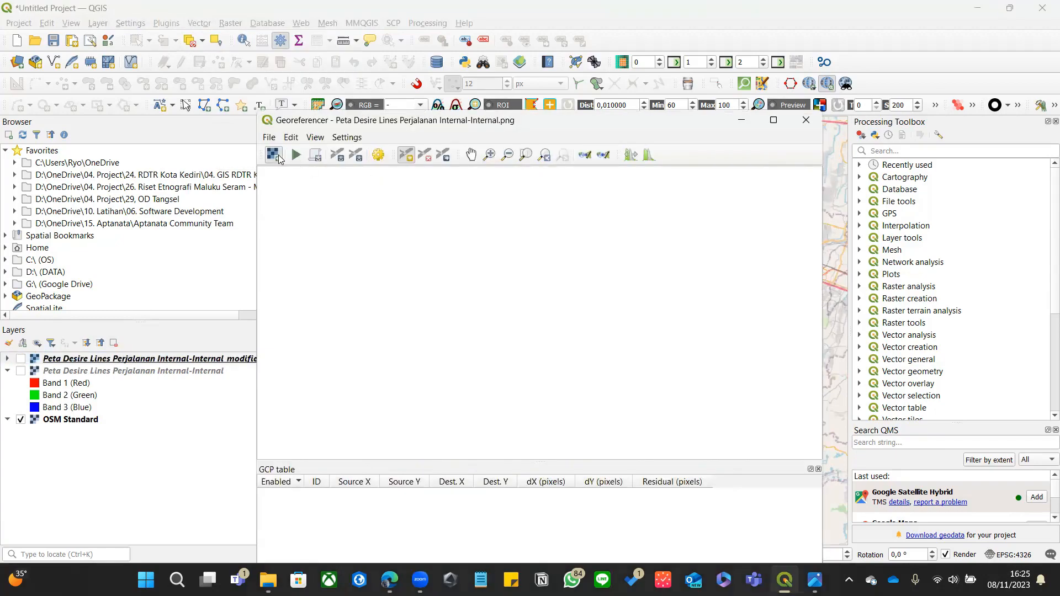
{"action": "left_click", "coordinate": [719, 282]}
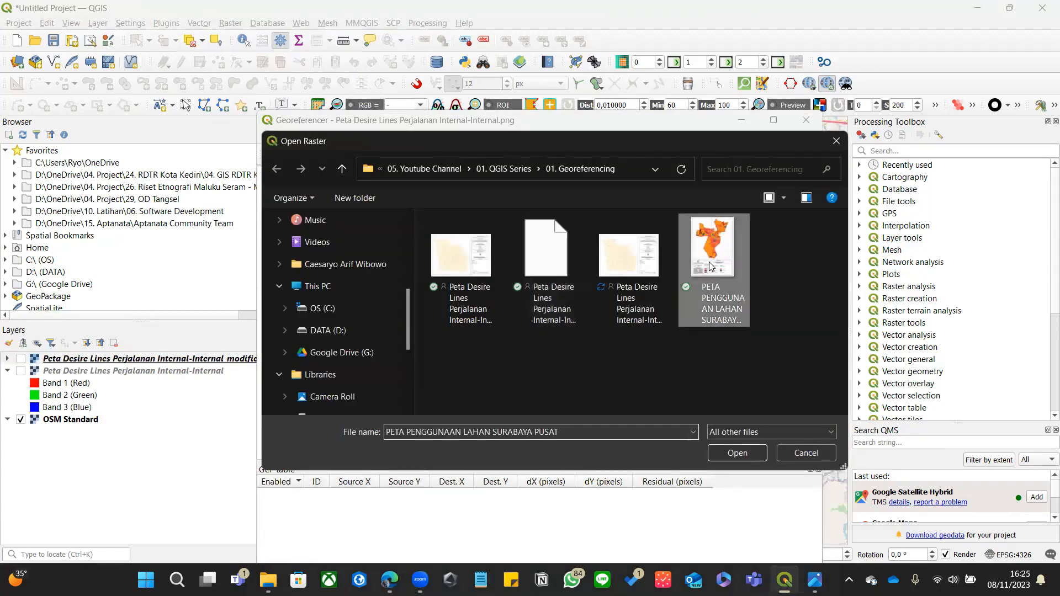
{"action": "left_click", "coordinate": [748, 451]}
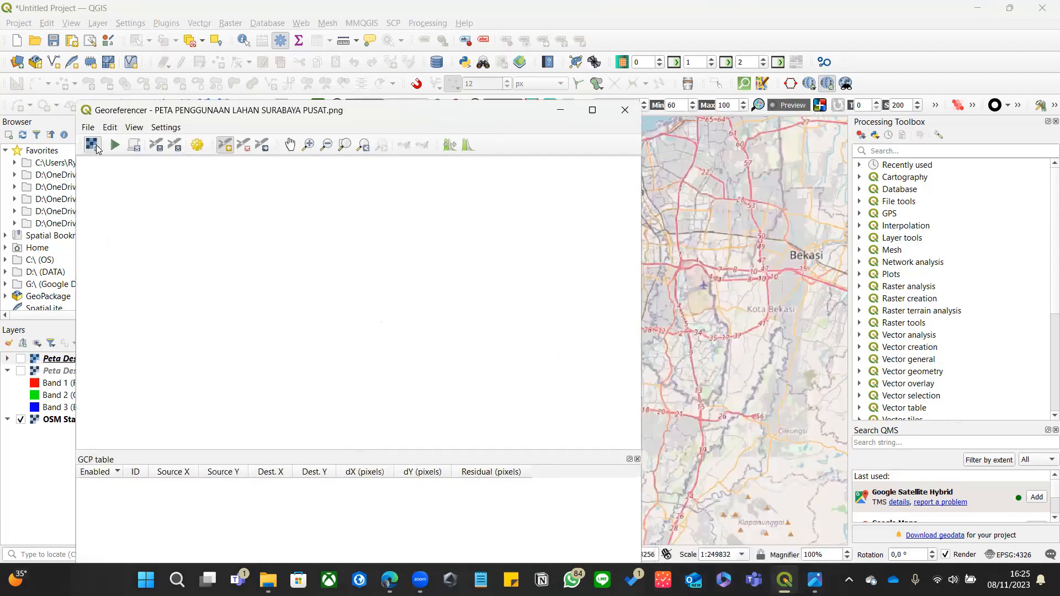
{"action": "left_click", "coordinate": [92, 144]}
{"action": "left_click", "coordinate": [530, 260]}
{"action": "left_click", "coordinate": [556, 443]}
{"action": "left_click", "coordinate": [362, 145]}
- Place a control point on the map's northwestern grid intersection, labelled 689000 and 9200000, and set its X / East to 689000
{"action": "scroll", "coordinate": [315, 232], "scroll_direction": "up", "scroll_amount": 3}
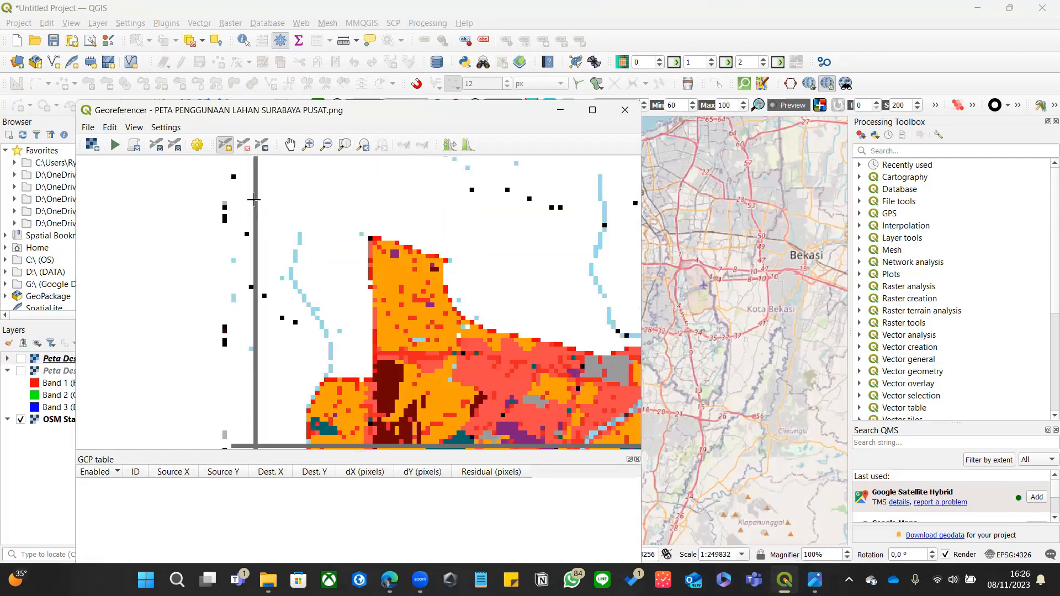
{"action": "scroll", "coordinate": [331, 317], "scroll_direction": "up", "scroll_amount": 5}
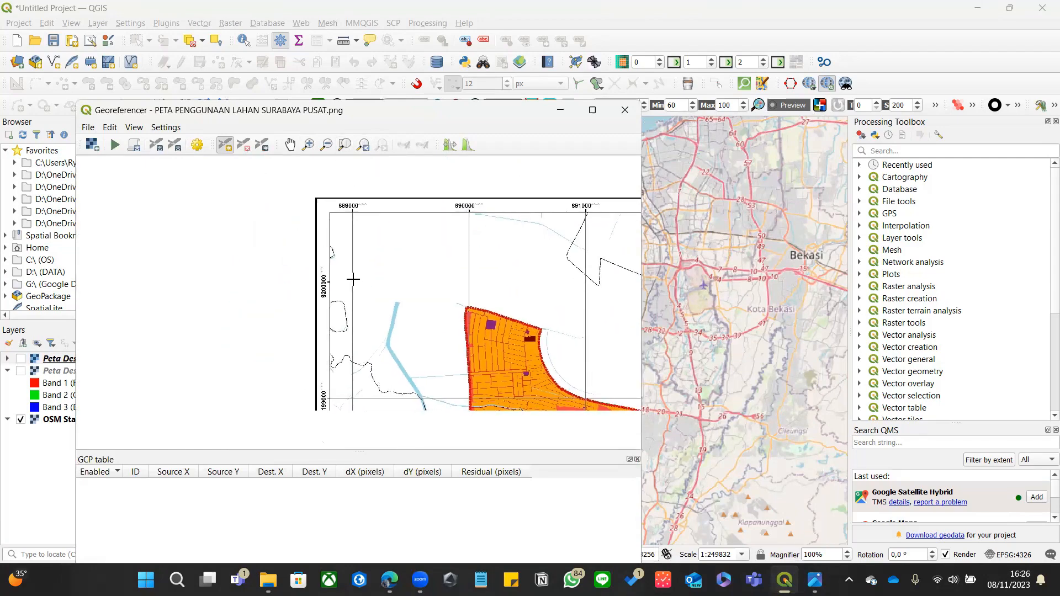
{"action": "scroll", "coordinate": [373, 335], "scroll_direction": "down", "scroll_amount": 2}
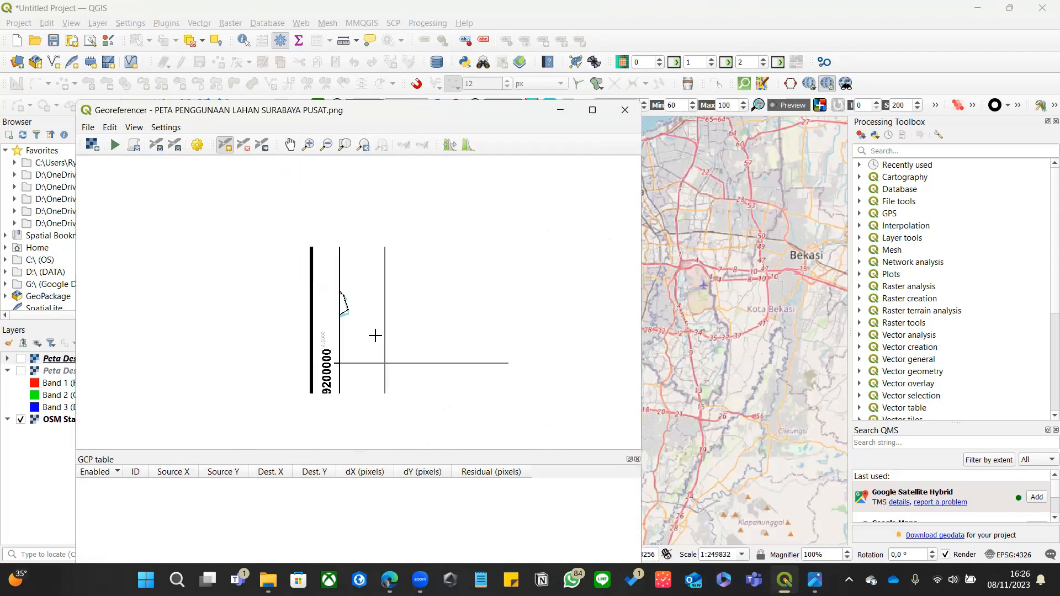
{"action": "left_click", "coordinate": [385, 363]}
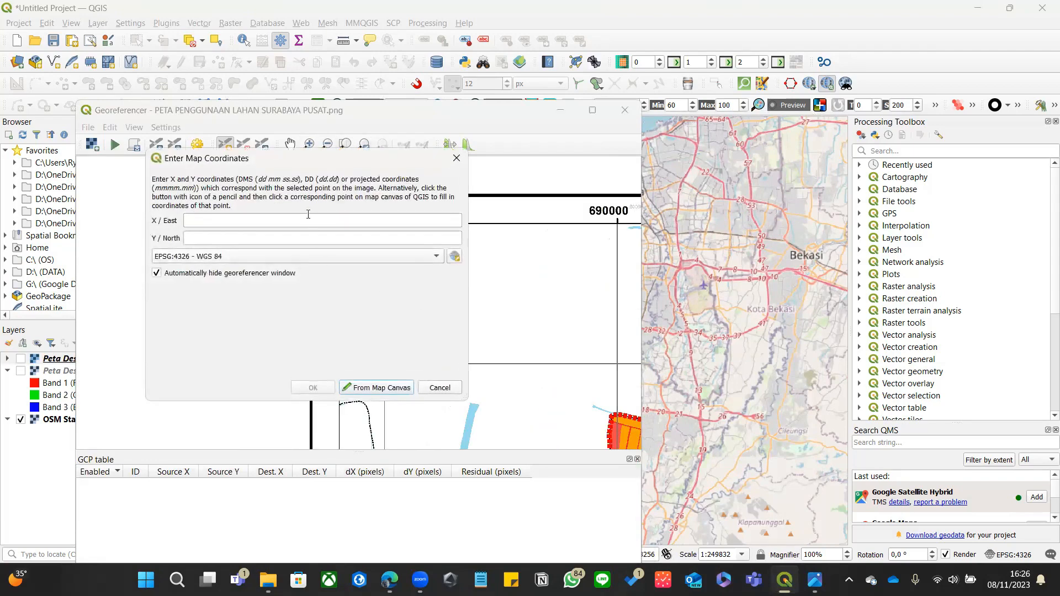
{"action": "left_click_drag", "start_coordinate": [319, 164], "coordinate": [734, 251]}
{"action": "left_click", "coordinate": [701, 310]}
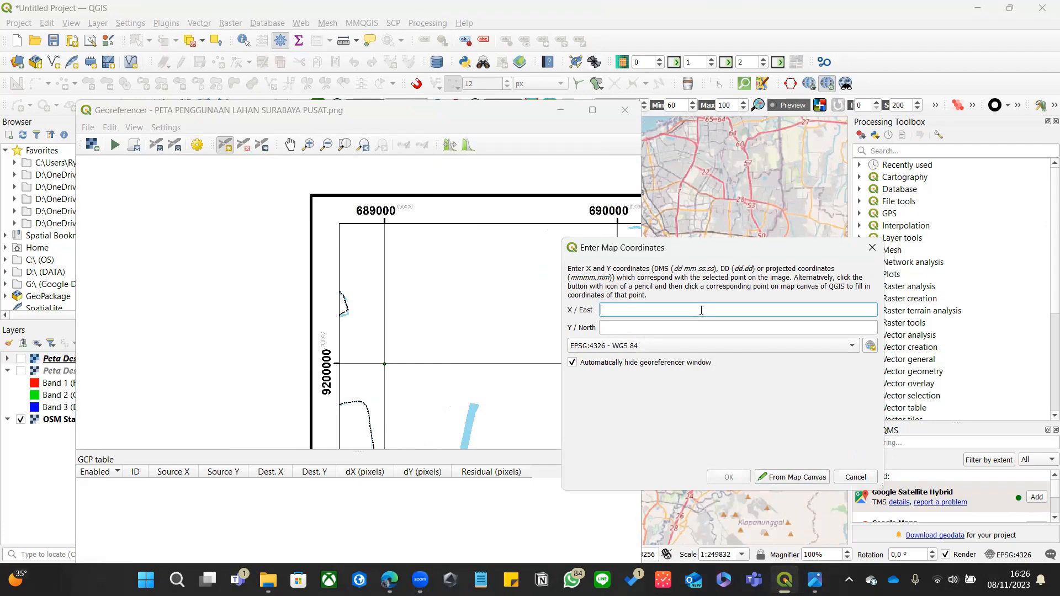
{"action": "type", "text": "689000"}
- Complete the northwestern control point with CRS EPSG:32749 - WGS 84 / UTM zone 49S and Y / North 9200000
{"action": "left_click", "coordinate": [693, 345]}
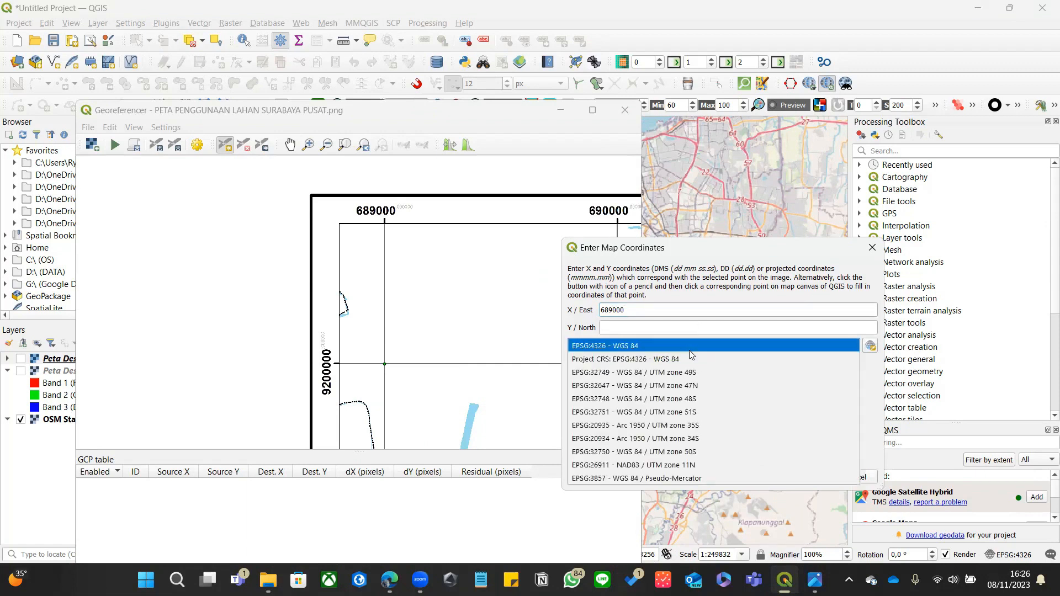
{"action": "left_click", "coordinate": [702, 284]}
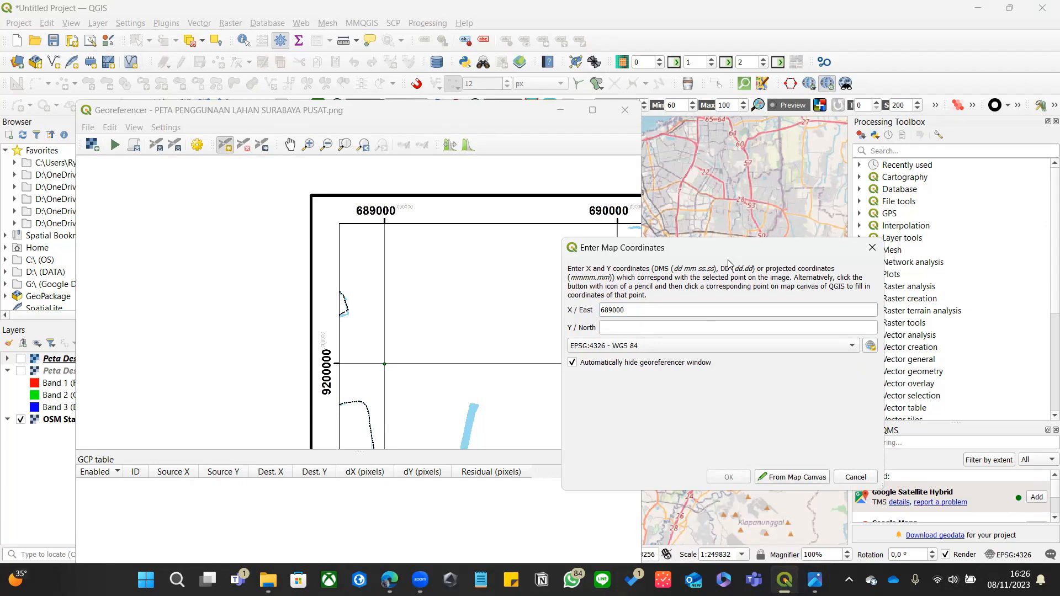
{"action": "left_click", "coordinate": [710, 347]}
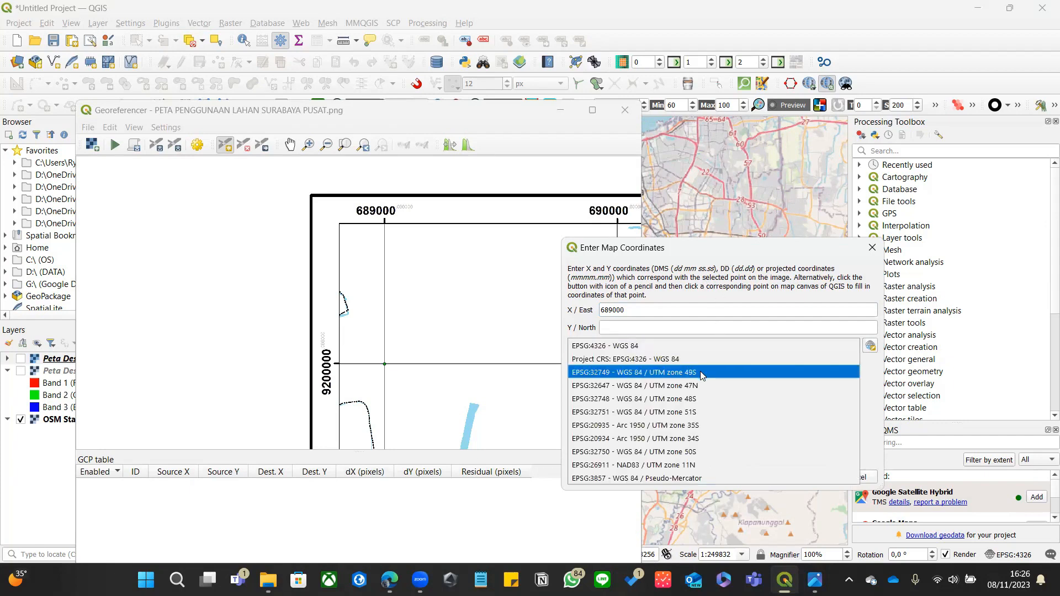
{"action": "left_click", "coordinate": [701, 374]}
{"action": "left_click", "coordinate": [641, 331]}
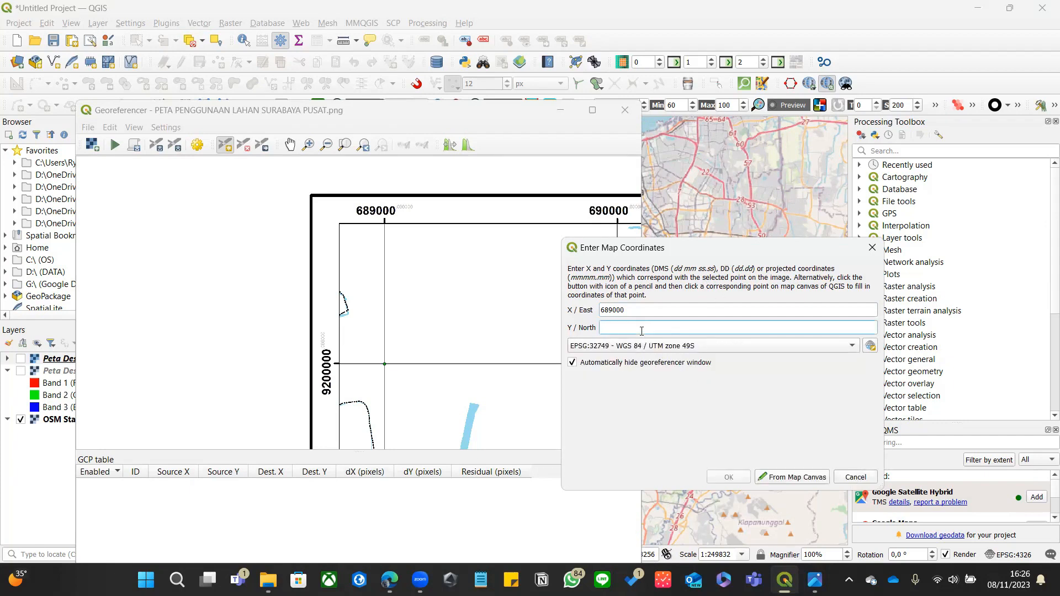
{"action": "type", "text": "9200000"}
{"action": "left_click_drag", "start_coordinate": [712, 252], "coordinate": [587, 228]}
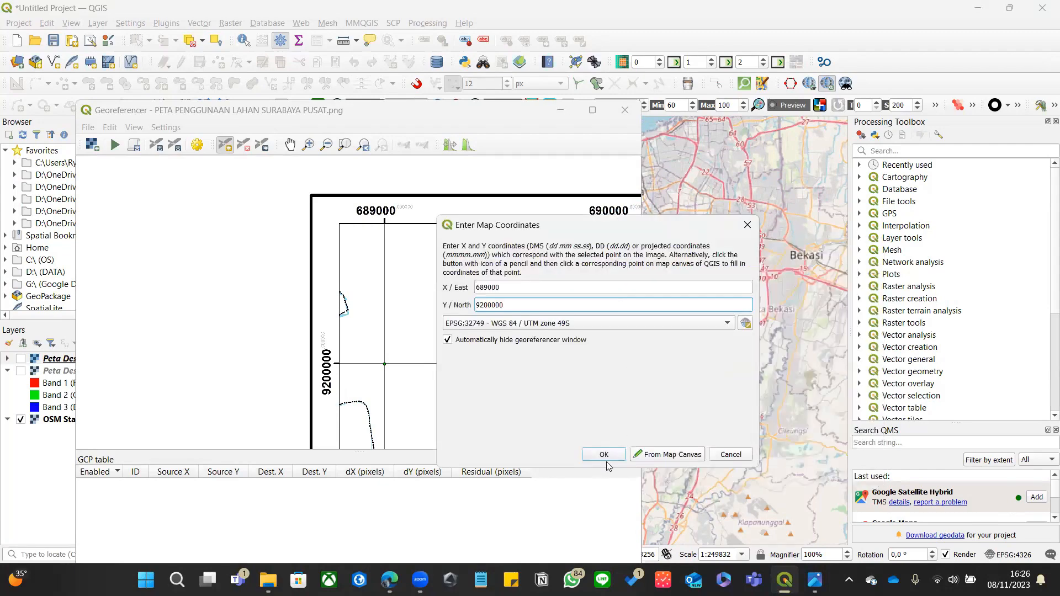
{"action": "left_click", "coordinate": [604, 454]}
- Add a second control point on the map's northeastern grid intersection with X / East 695000 and Y / North 9200000
{"action": "scroll", "coordinate": [435, 325], "scroll_direction": "down", "scroll_amount": 5}
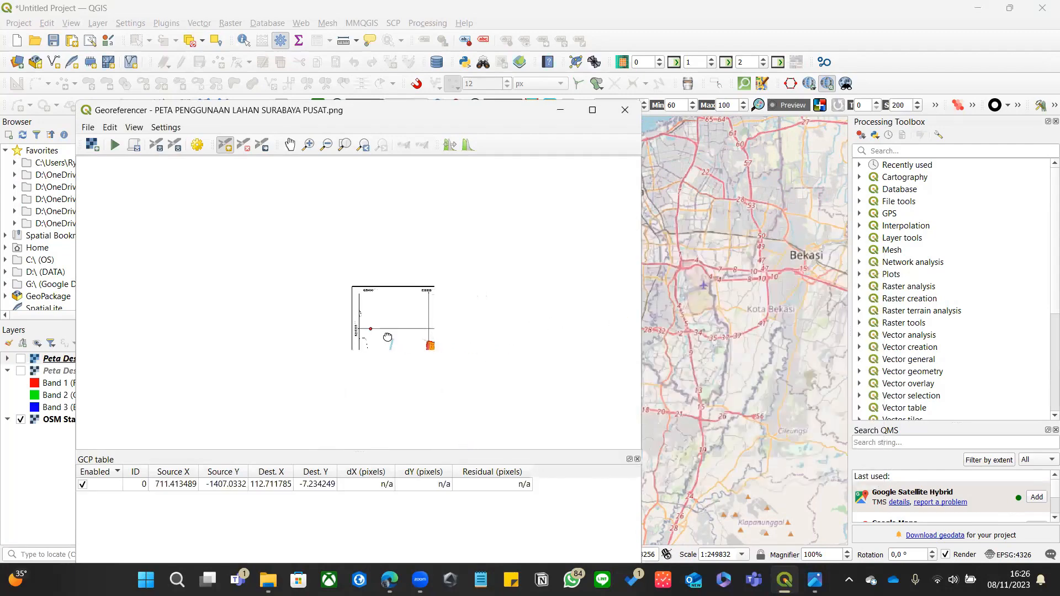
{"action": "scroll", "coordinate": [436, 320], "scroll_direction": "up", "scroll_amount": 5}
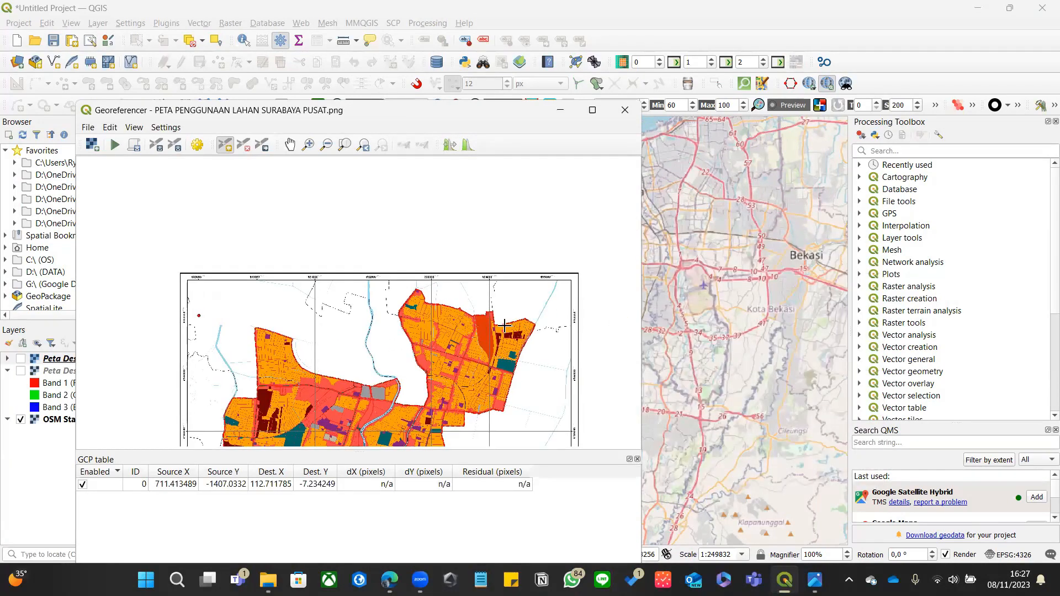
{"action": "scroll", "coordinate": [528, 322], "scroll_direction": "down", "scroll_amount": 4}
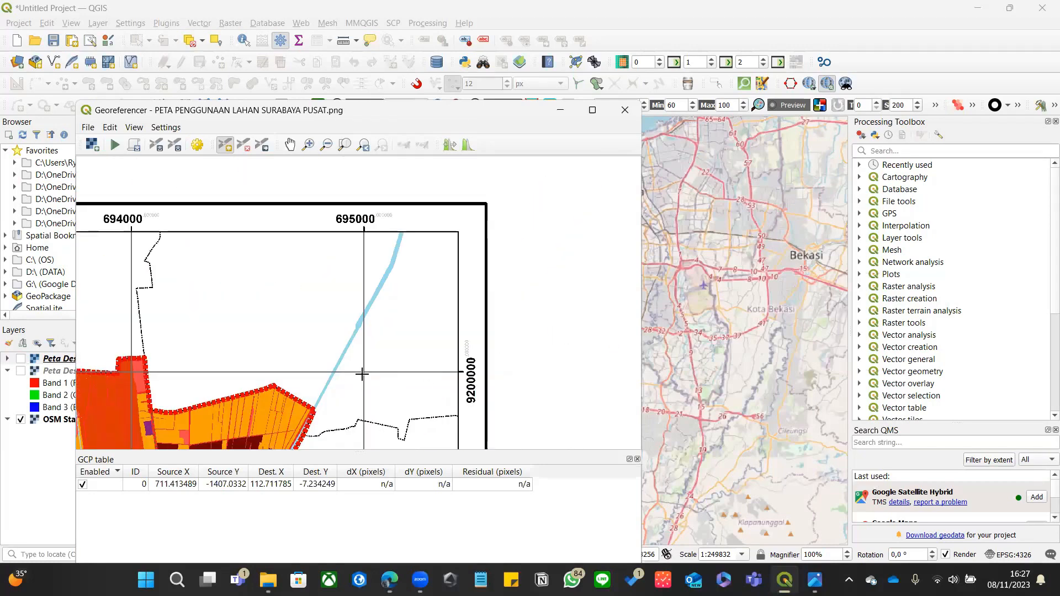
{"action": "left_click", "coordinate": [363, 372]}
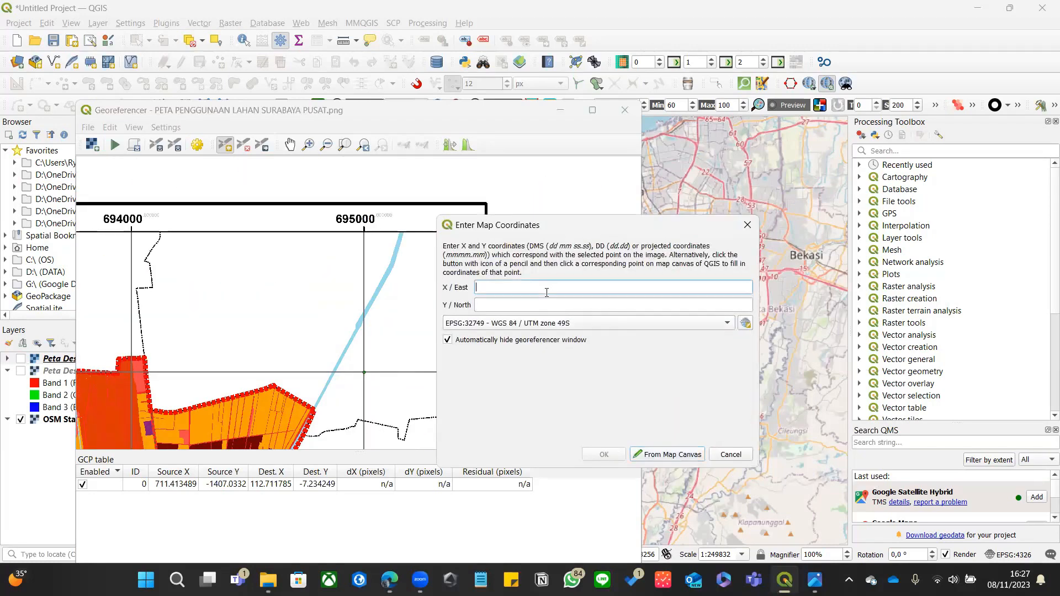
{"action": "type", "text": "695000"}
{"action": "key", "text": "Tab"}
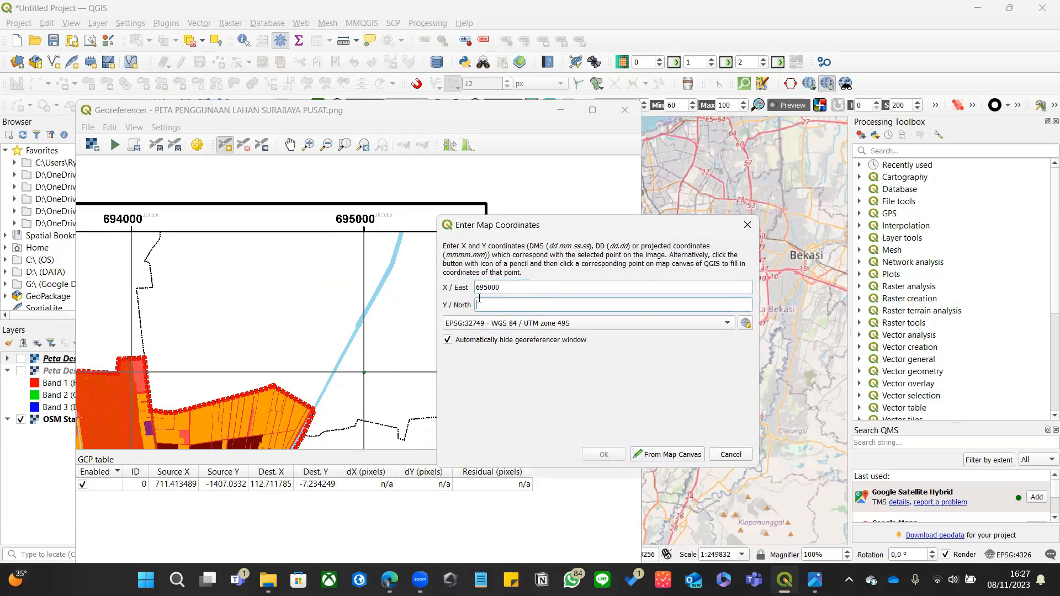
{"action": "left_click_drag", "start_coordinate": [528, 225], "coordinate": [175, 205]}
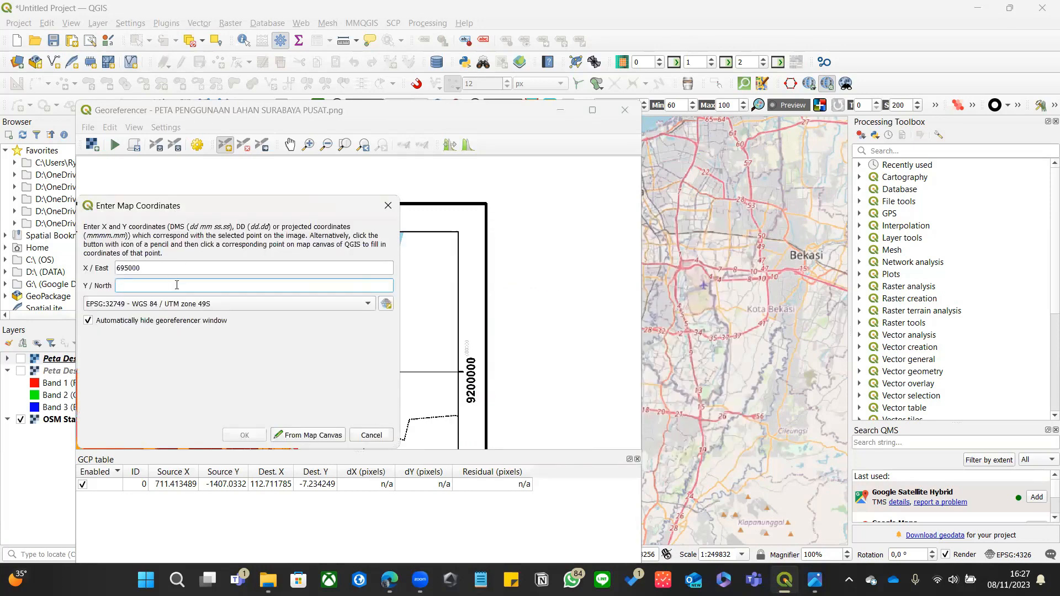
{"action": "type", "text": "9200000"}
{"action": "left_click", "coordinate": [245, 435]}
- Add a third control point on the map's southeastern grid intersection with X / East 695000 and Y / North 9194000
{"action": "left_click_drag", "start_coordinate": [395, 273], "coordinate": [421, 204]}
{"action": "left_click_drag", "start_coordinate": [461, 353], "coordinate": [458, 208]}
{"action": "left_click_drag", "start_coordinate": [478, 376], "coordinate": [483, 226]}
{"action": "left_click_drag", "start_coordinate": [478, 397], "coordinate": [464, 201]}
{"action": "left_click_drag", "start_coordinate": [475, 348], "coordinate": [480, 247]}
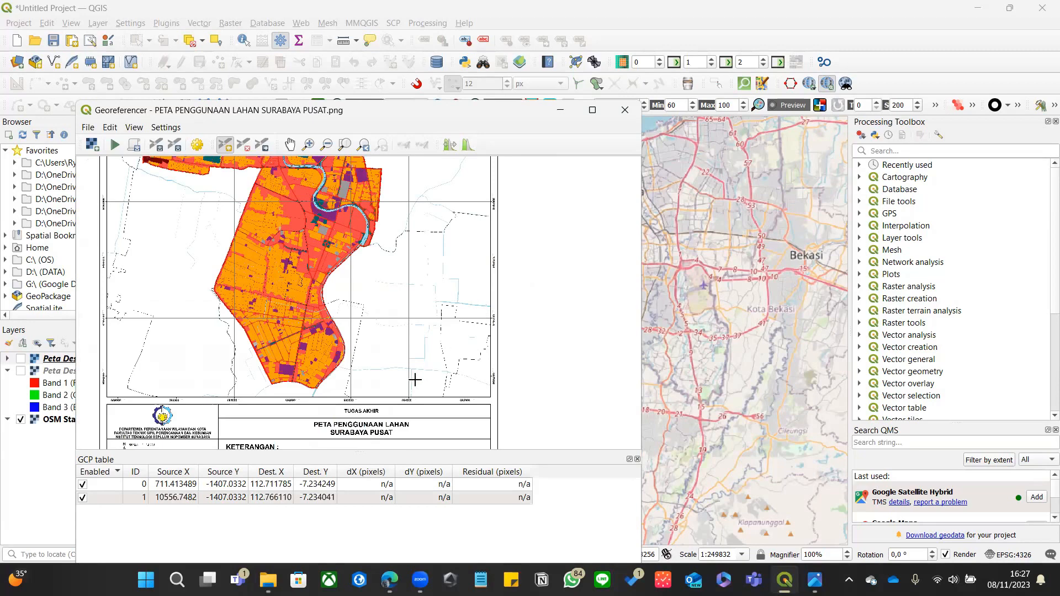
{"action": "scroll", "coordinate": [415, 379], "scroll_direction": "up", "scroll_amount": 1}
{"action": "scroll", "coordinate": [469, 369], "scroll_direction": "up", "scroll_amount": 1}
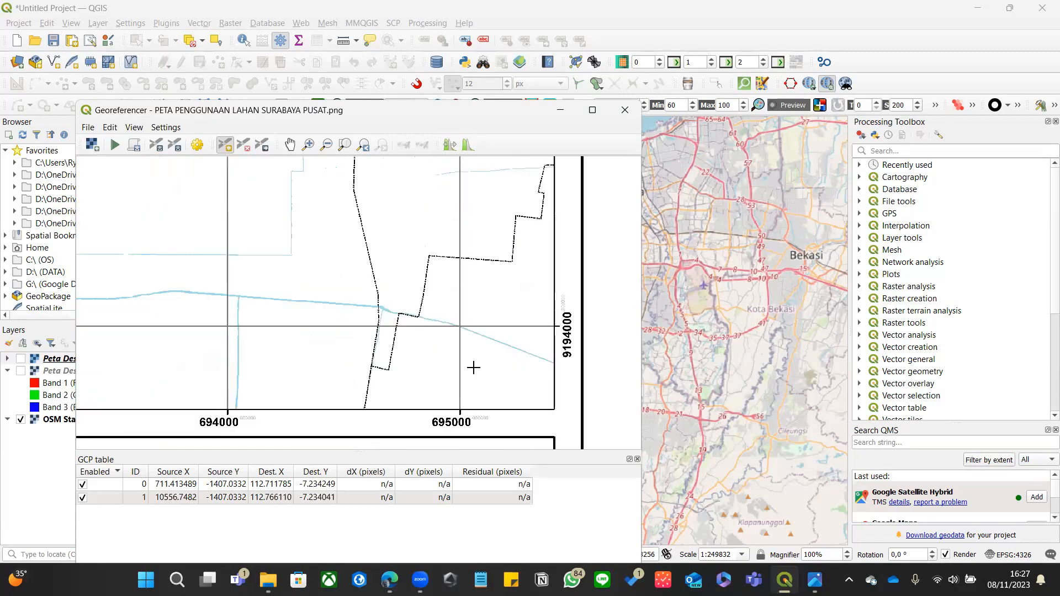
{"action": "left_click", "coordinate": [460, 326]}
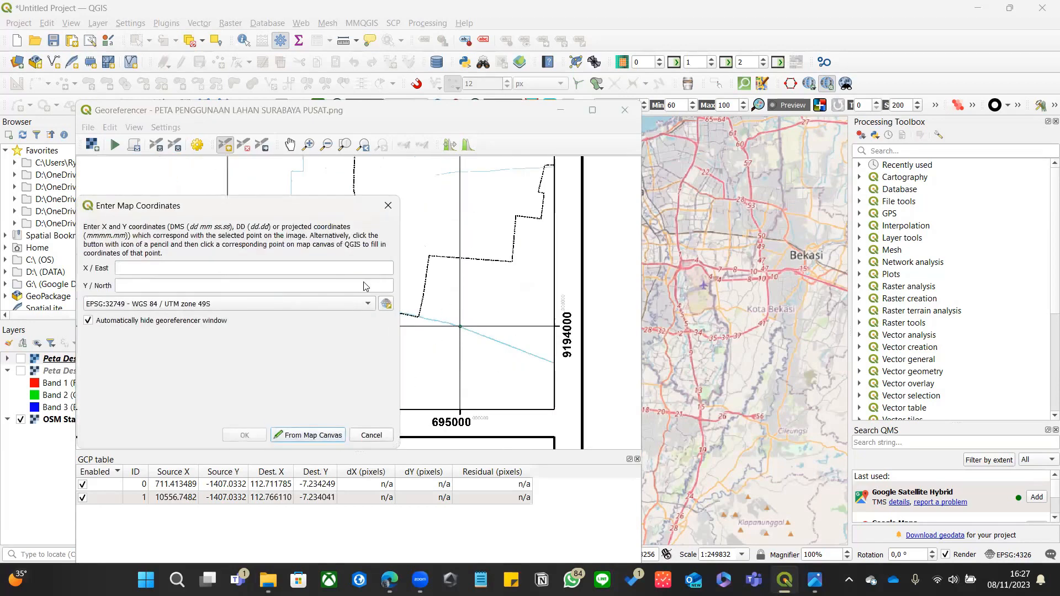
{"action": "left_click", "coordinate": [256, 270]}
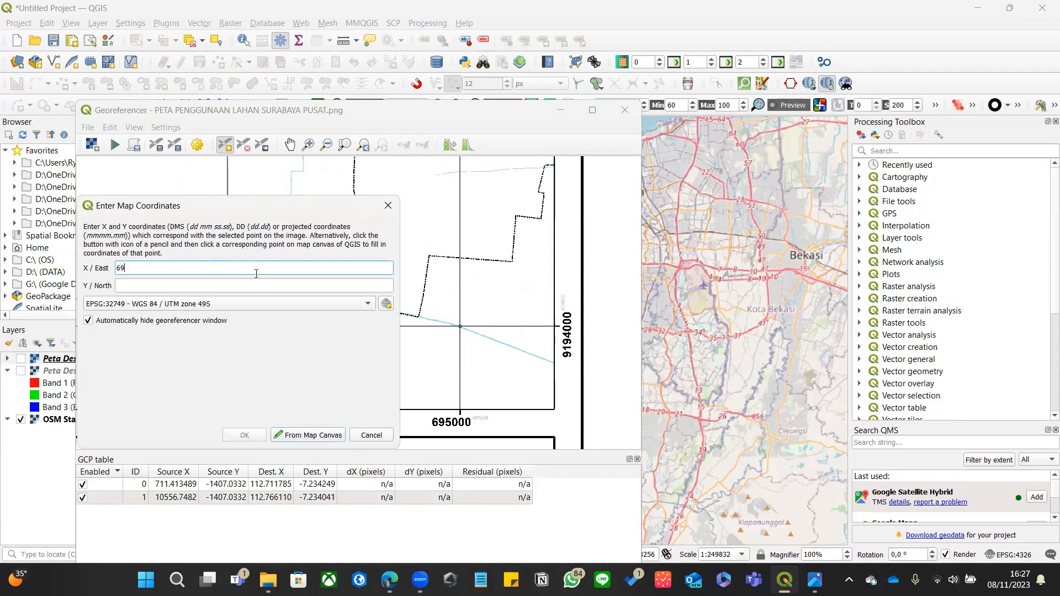
{"action": "key", "text": "Tab"}
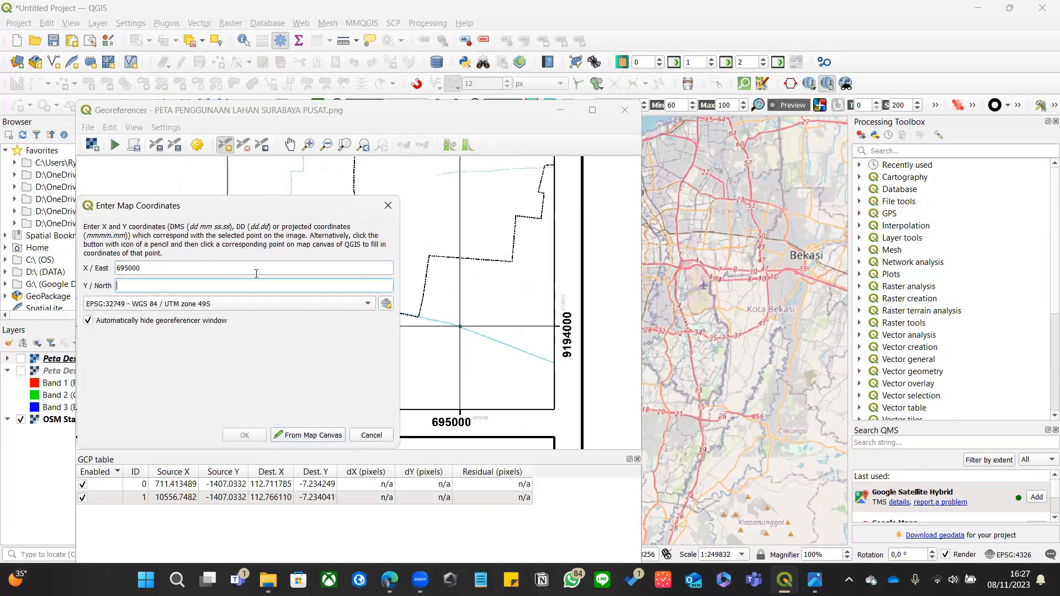
{"action": "type", "text": "9194000"}
{"action": "left_click", "coordinate": [245, 435]}
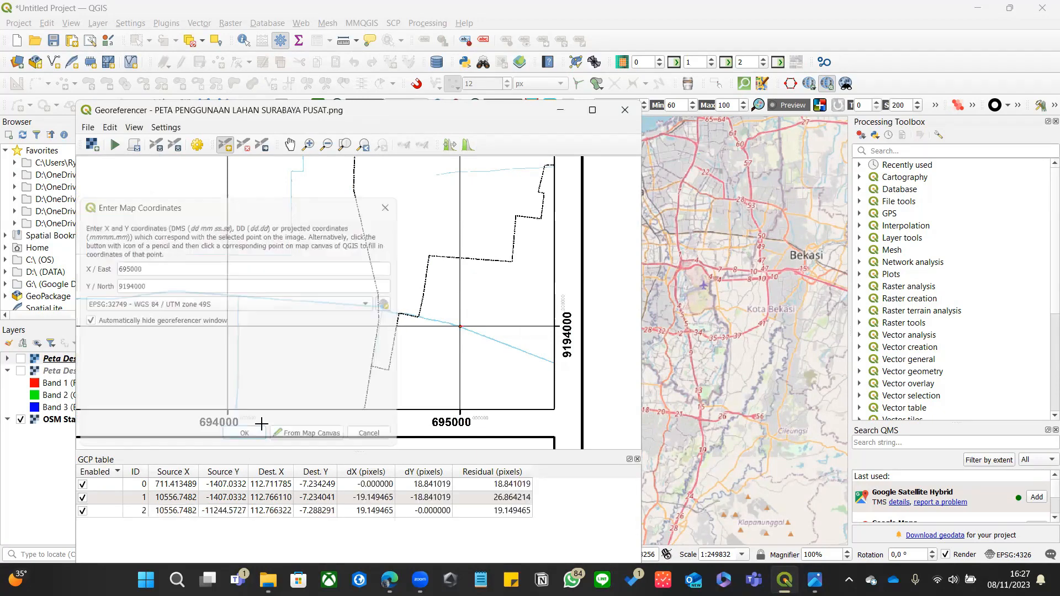
- Add a fourth control point on the map's southwestern grid intersection with X / East 689000 and Y / North 9194000
{"action": "scroll", "coordinate": [350, 327], "scroll_direction": "down", "scroll_amount": 6}
{"action": "left_click_drag", "start_coordinate": [484, 306], "coordinate": [485, 306]}
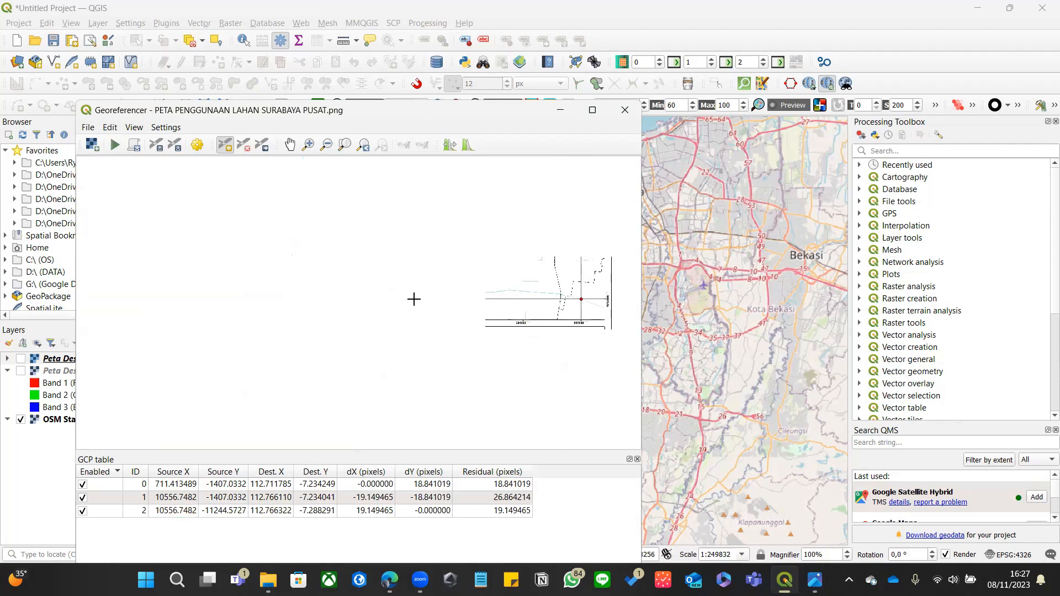
{"action": "left_click_drag", "start_coordinate": [414, 299], "coordinate": [437, 313]}
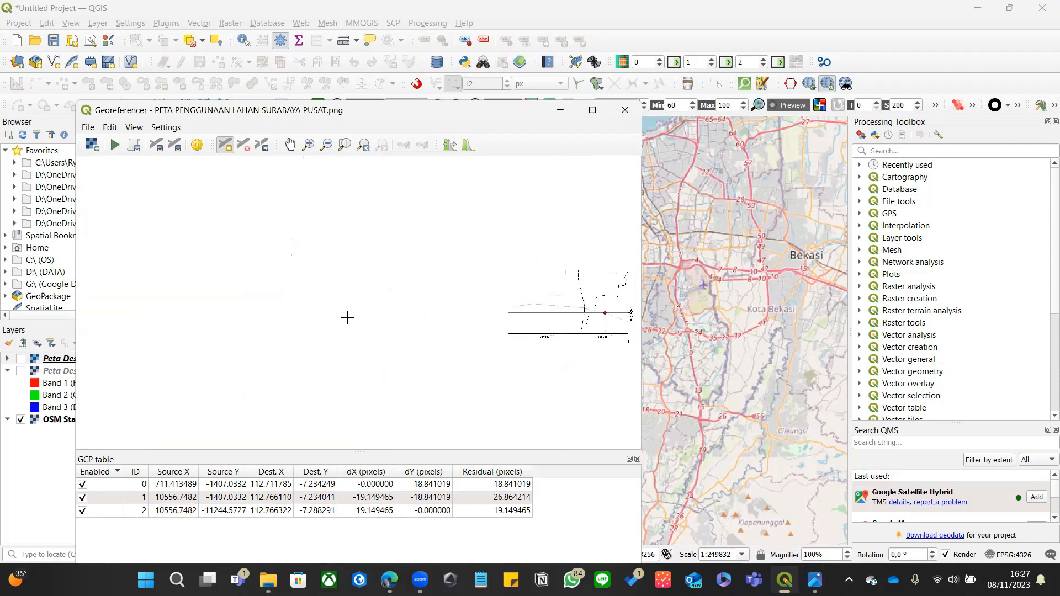
{"action": "scroll", "coordinate": [237, 312], "scroll_direction": "up", "scroll_amount": 5}
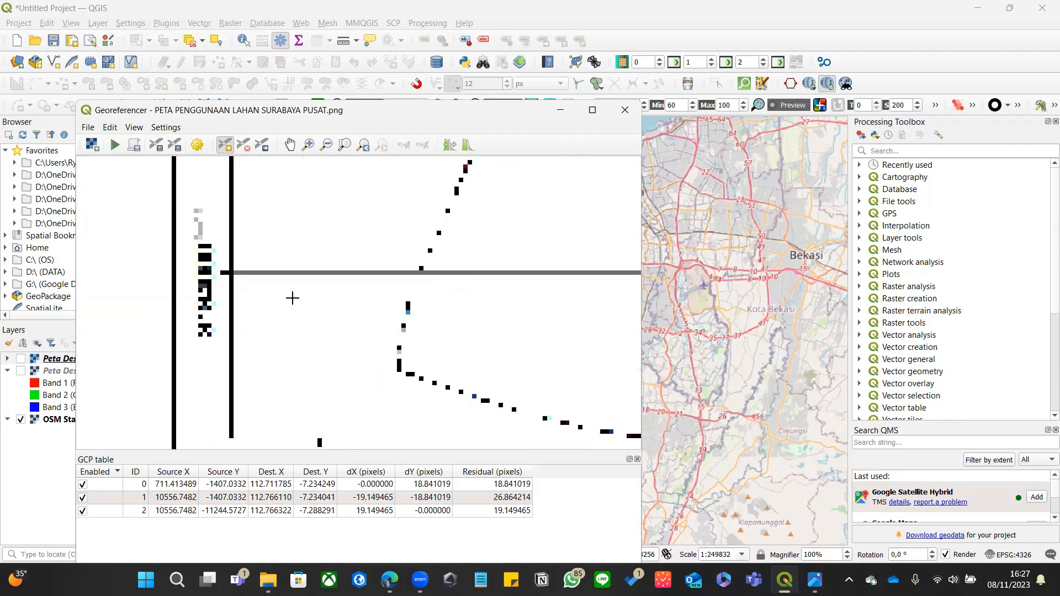
{"action": "scroll", "coordinate": [291, 298], "scroll_direction": "down", "scroll_amount": 5}
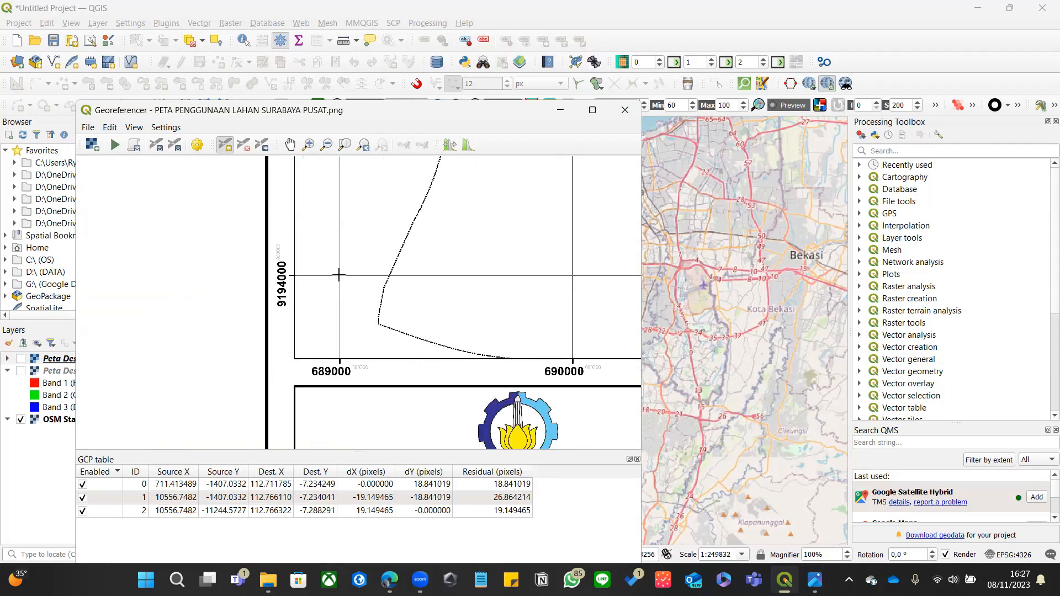
{"action": "left_click", "coordinate": [339, 275]}
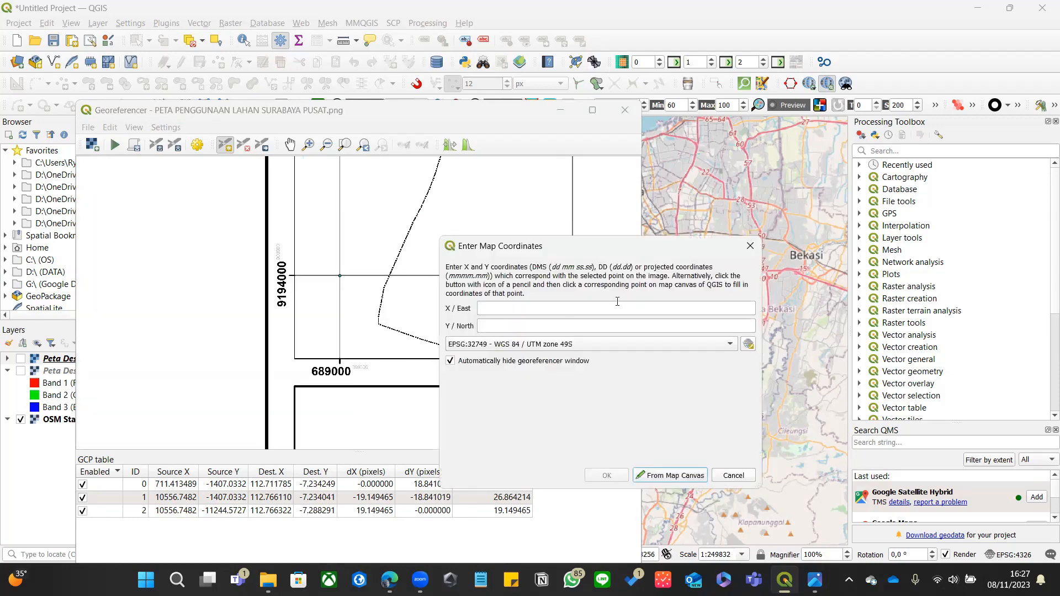
{"action": "left_click", "coordinate": [617, 303]}
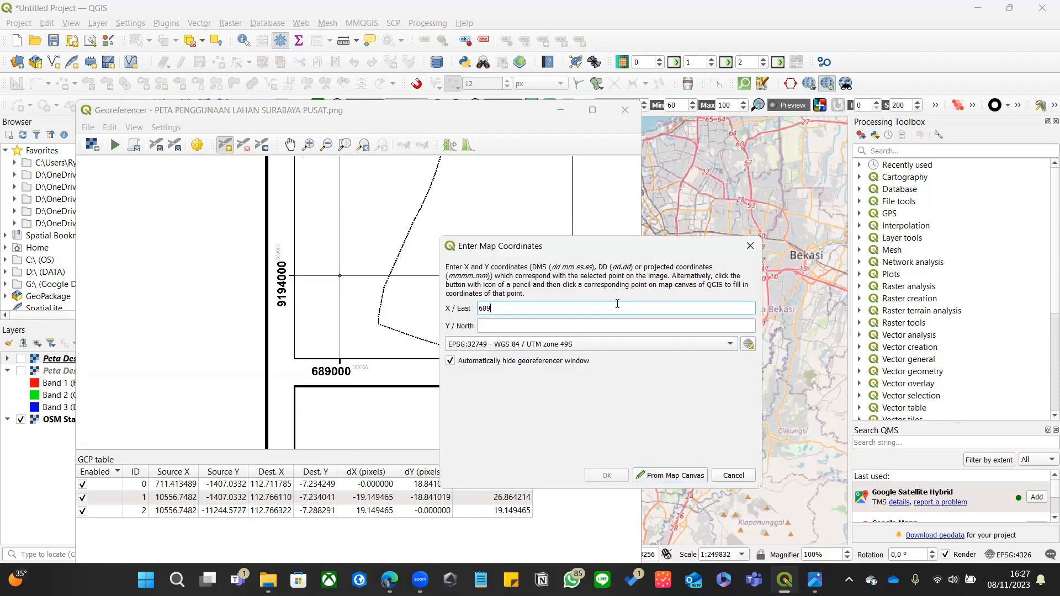
{"action": "key", "text": "Tab"}
{"action": "type", "text": "9"}
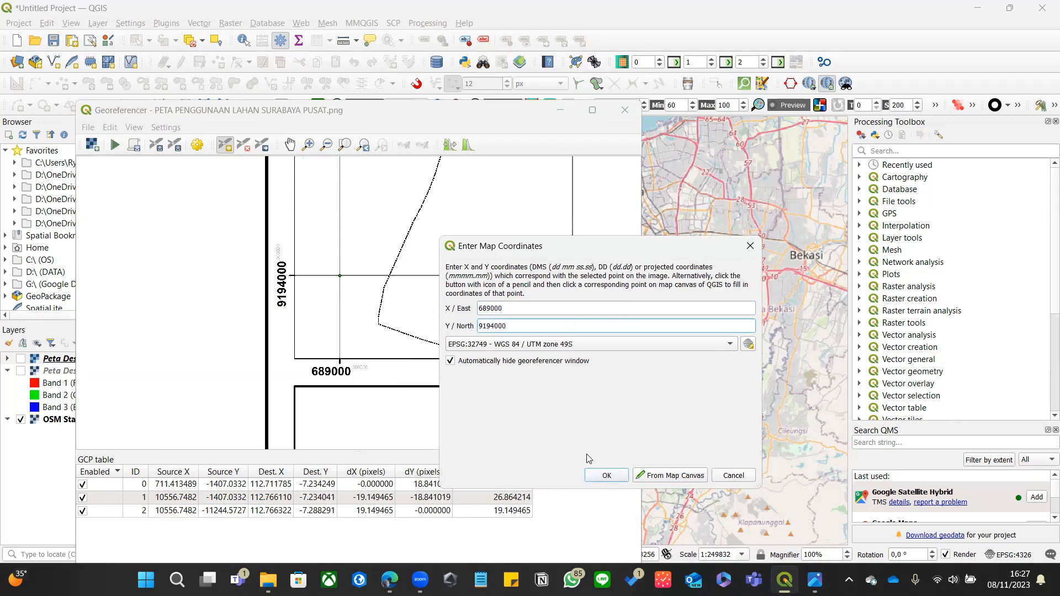
{"action": "left_click", "coordinate": [606, 476]}
- Accept the Linear transformation settings with target SRS EPSG:4326 - WGS 84, run the georeferencing, and close the Georeferencer
{"action": "left_click", "coordinate": [197, 146]}
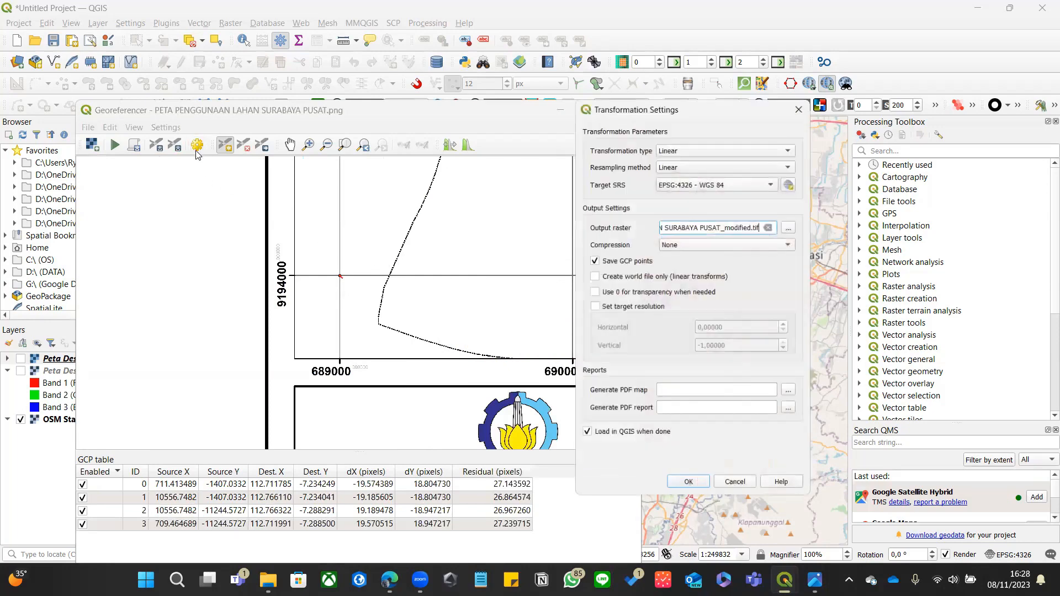
{"action": "key", "text": "alt+space"}
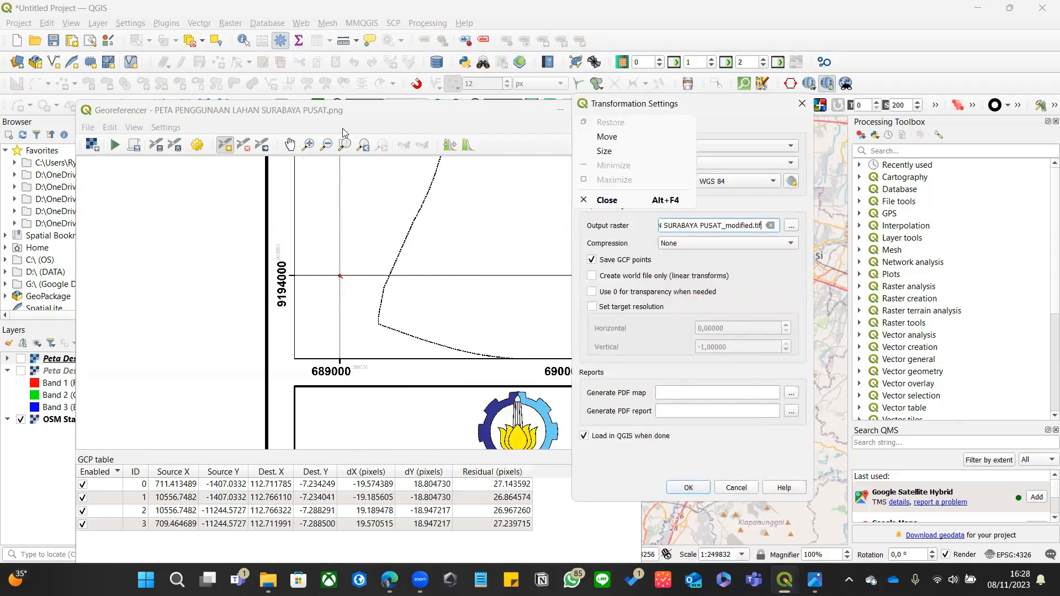
{"action": "key", "text": "Escape"}
{"action": "left_click", "coordinate": [423, 126]}
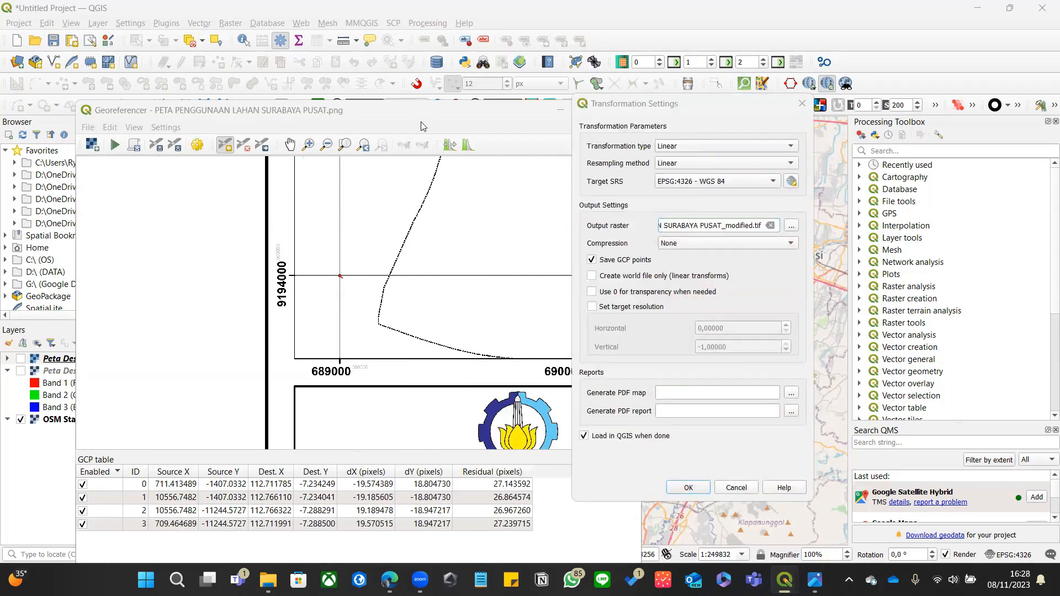
{"action": "left_click_drag", "start_coordinate": [725, 104], "coordinate": [423, 112]}
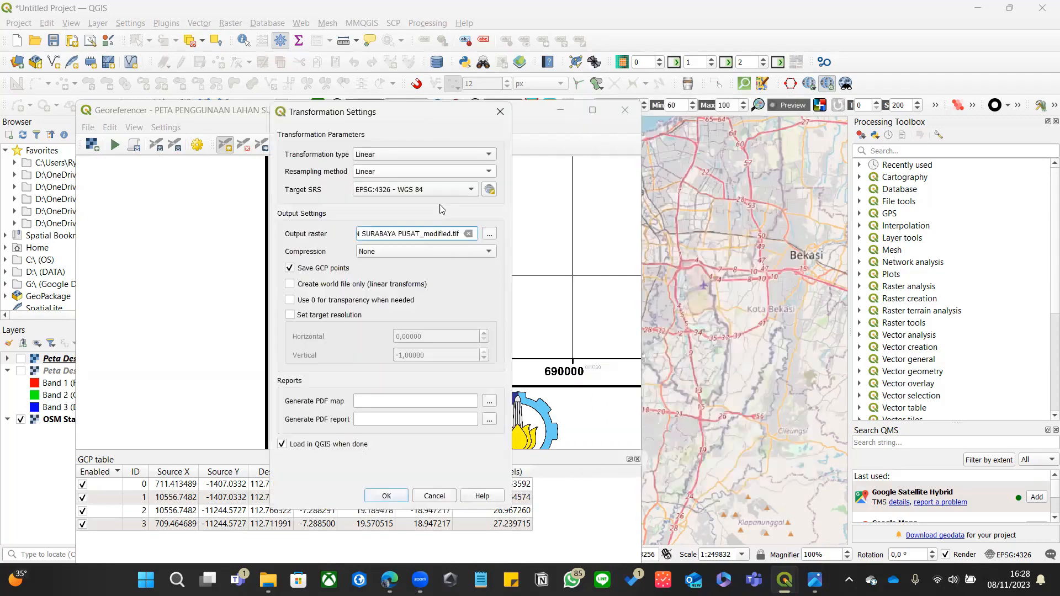
{"action": "left_click", "coordinate": [488, 234]}
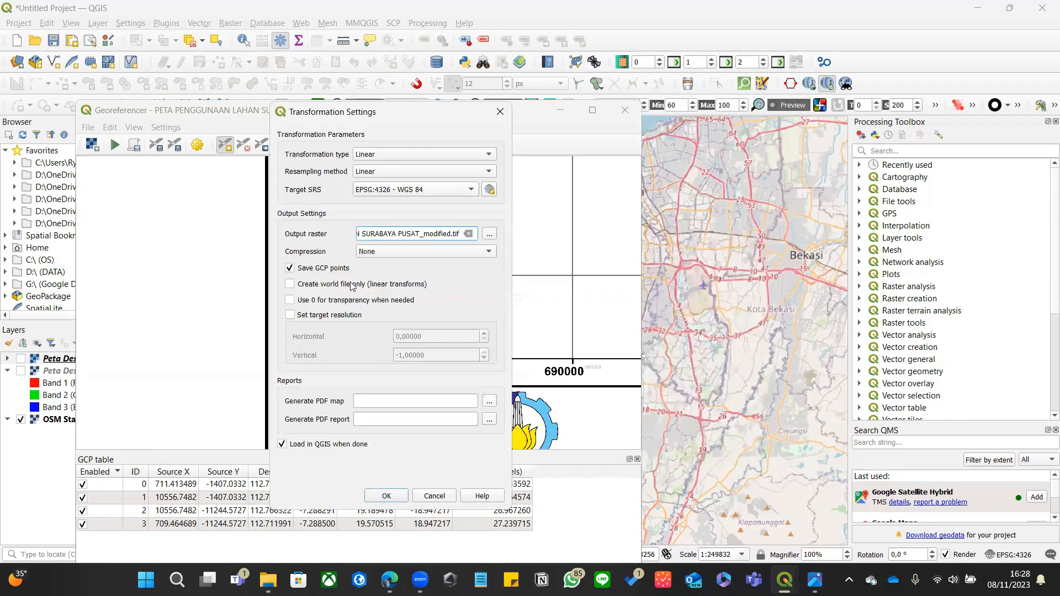
{"action": "left_click", "coordinate": [386, 496]}
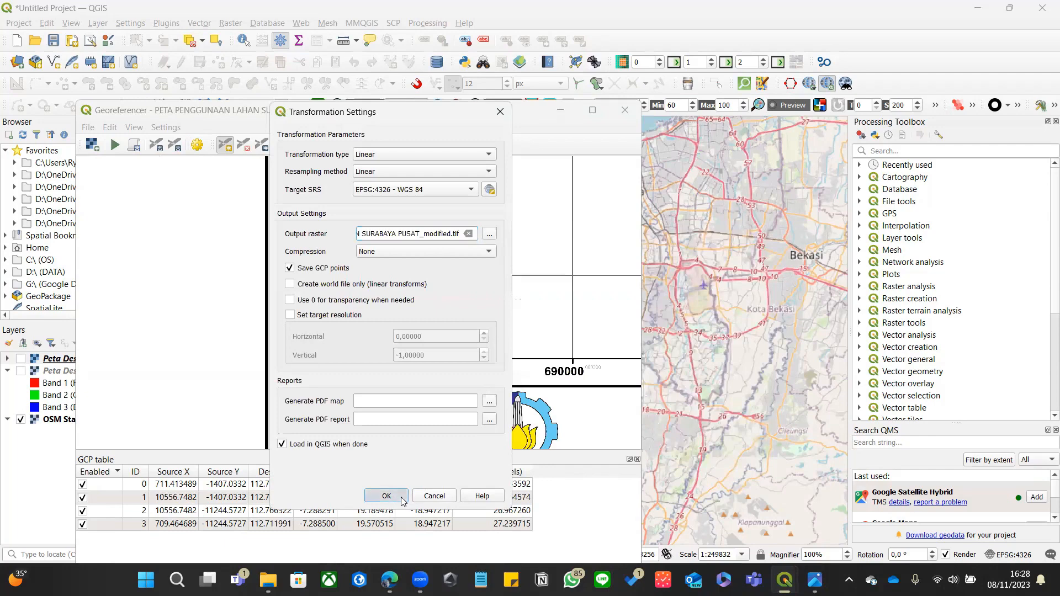
{"action": "left_click", "coordinate": [113, 146]}
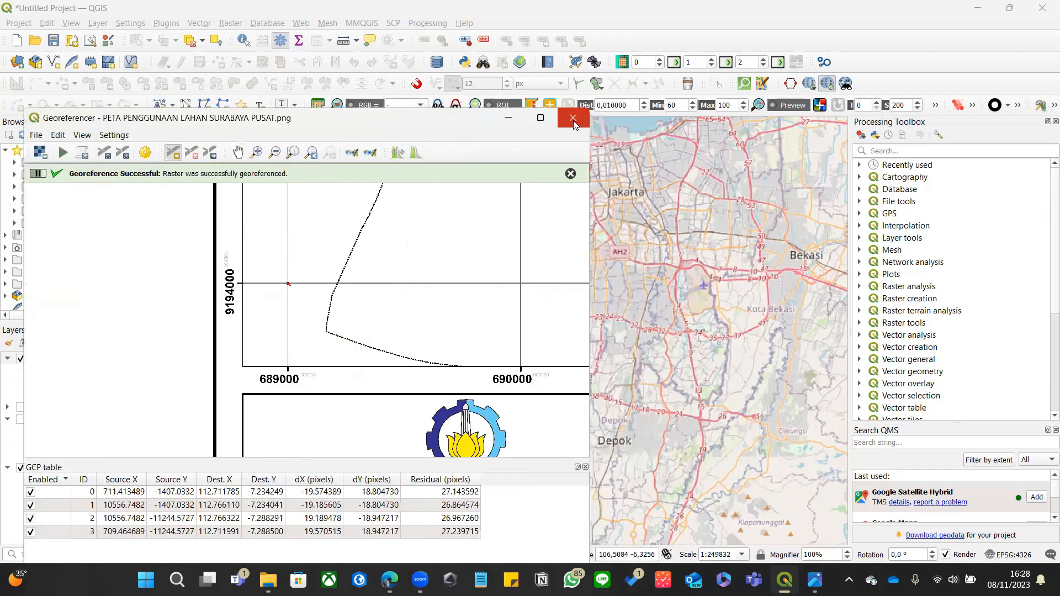
{"action": "left_click", "coordinate": [561, 109]}
- Zoom to the PETA PENGGUNAAN LAHAN SURABAYA PUSAT_modified layer and toggle its visibility off and on to compare it with the basemap
{"action": "right_click", "coordinate": [79, 364]}
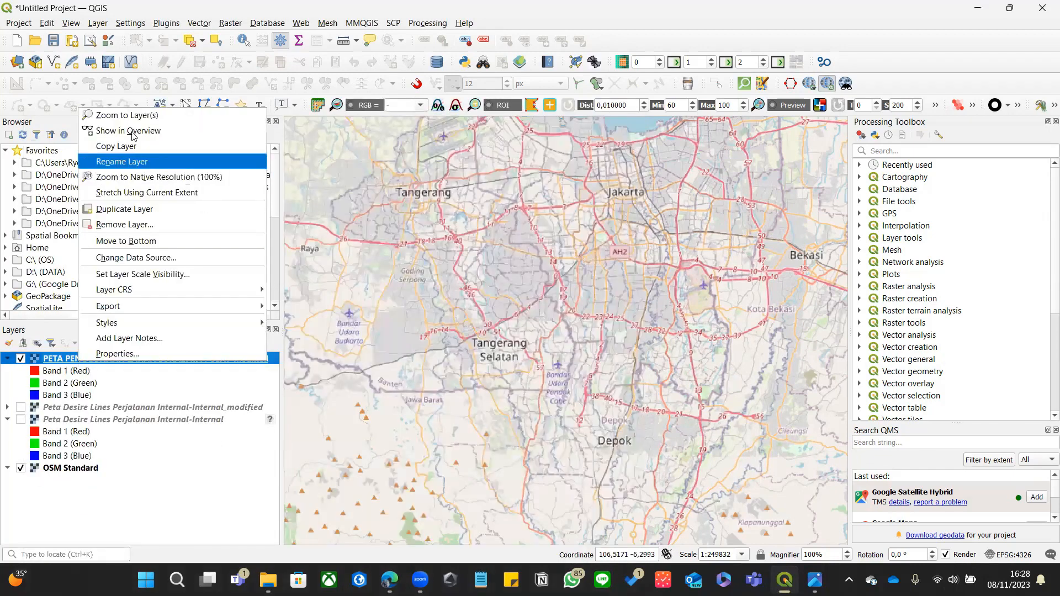
{"action": "left_click", "coordinate": [139, 111]}
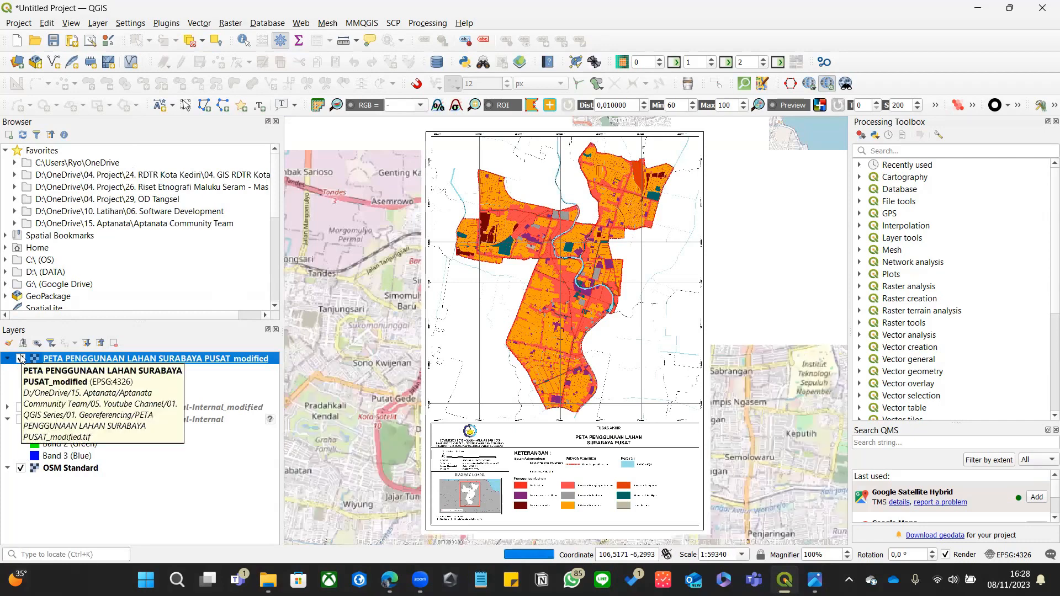
{"action": "left_click", "coordinate": [21, 358]}
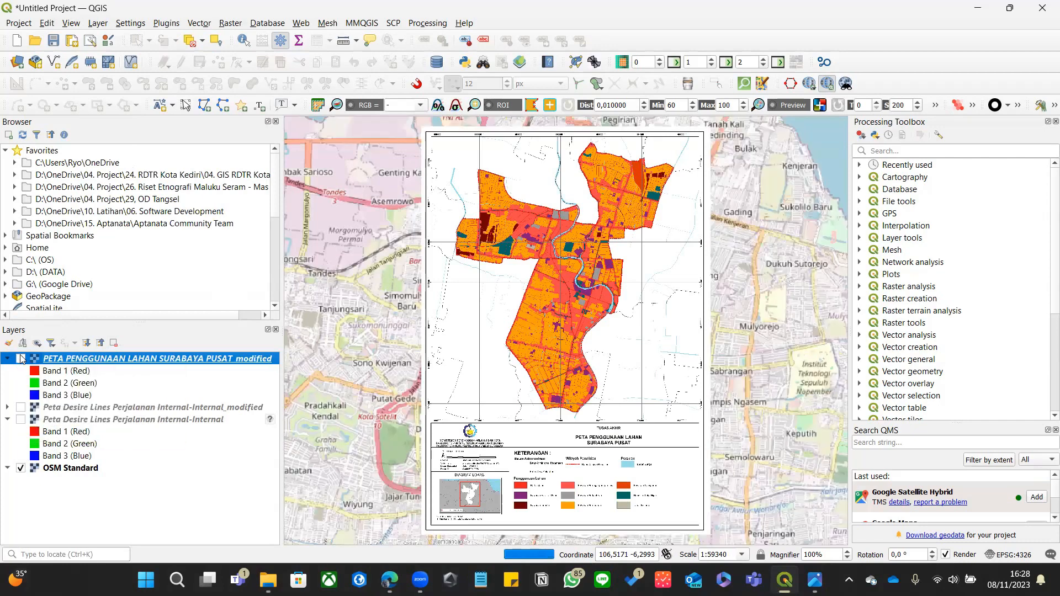
{"action": "left_click", "coordinate": [21, 358]}
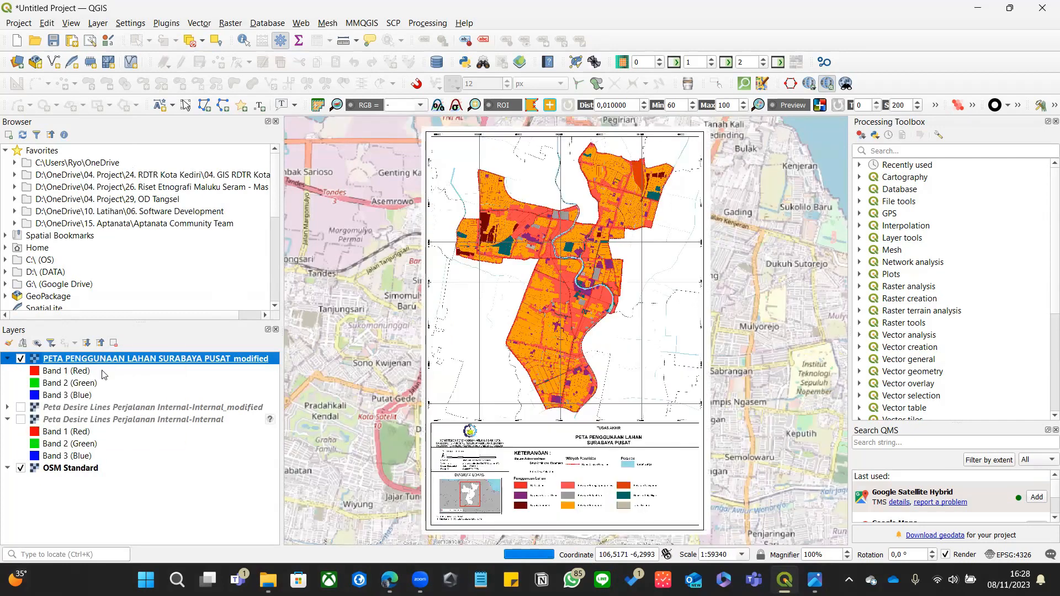
- Set the global opacity of the PETA PENGGUNAAN LAHAN SURABAYA PUSAT_modified layer to 50 %
{"action": "right_click", "coordinate": [102, 358]}
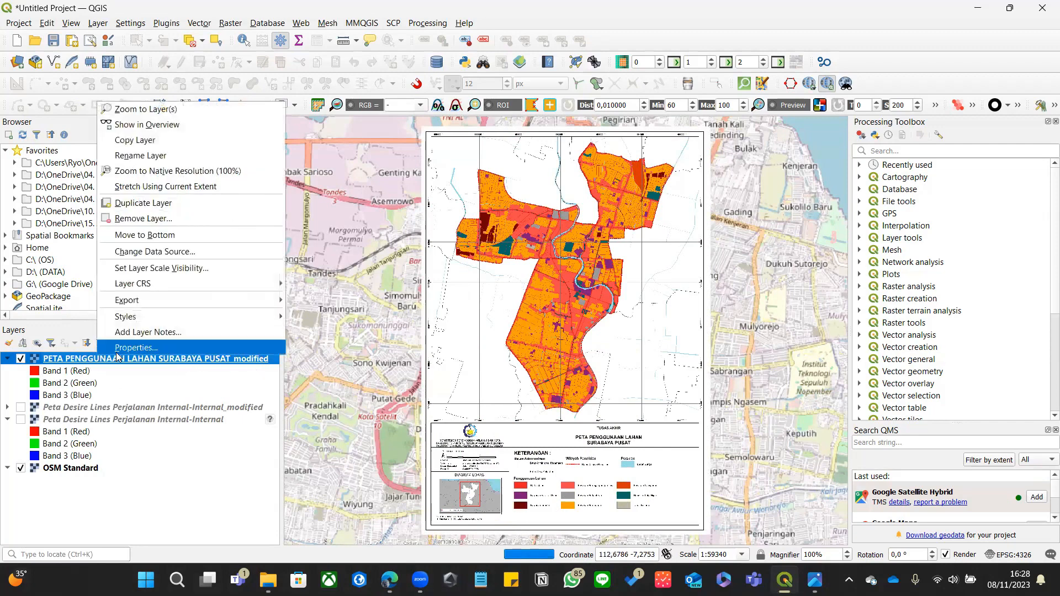
{"action": "left_click", "coordinate": [127, 338]}
{"action": "left_click_drag", "start_coordinate": [570, 108], "coordinate": [542, 109]}
{"action": "type", "text": "50"}
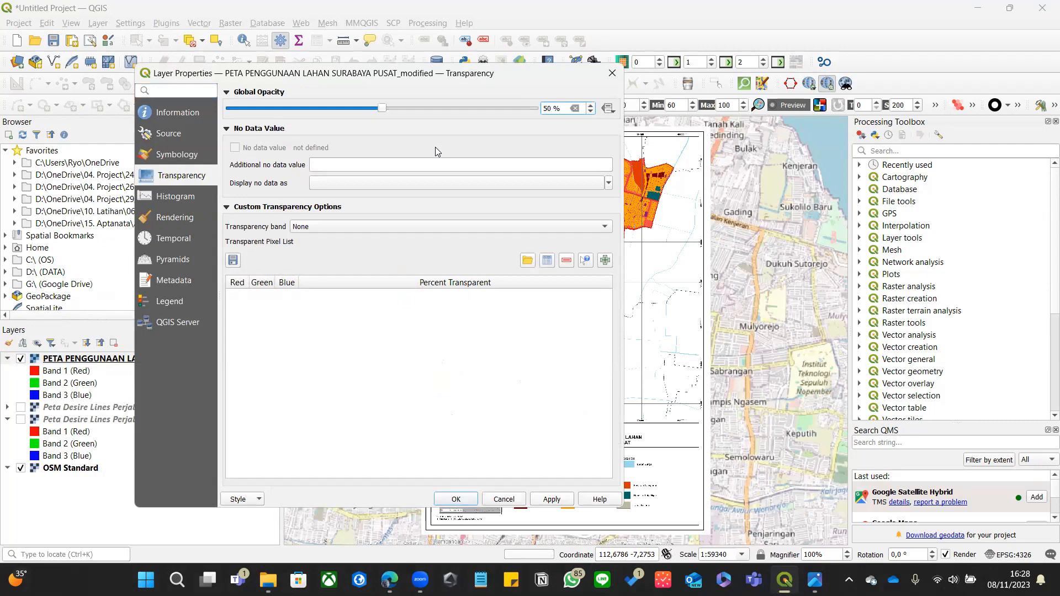
{"action": "left_click", "coordinate": [456, 499]}
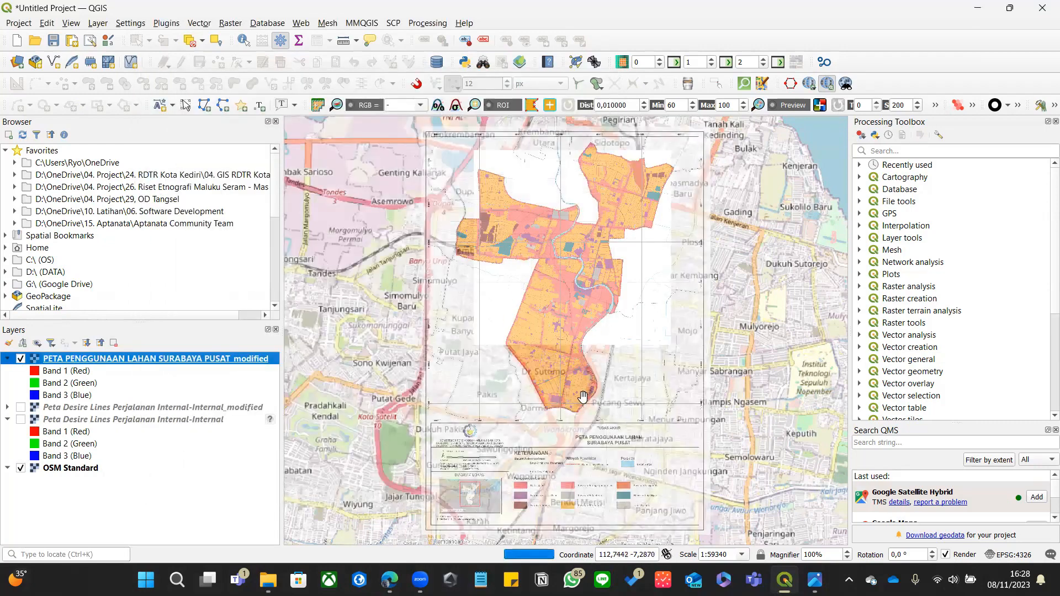
- Examine how the semi-transparent land-use map's roads, river and boundaries align with the OSM Standard basemap, ending at the full layer extent
{"action": "scroll", "coordinate": [583, 395], "scroll_direction": "up", "scroll_amount": 1}
{"action": "scroll", "coordinate": [563, 331], "scroll_direction": "up", "scroll_amount": 1}
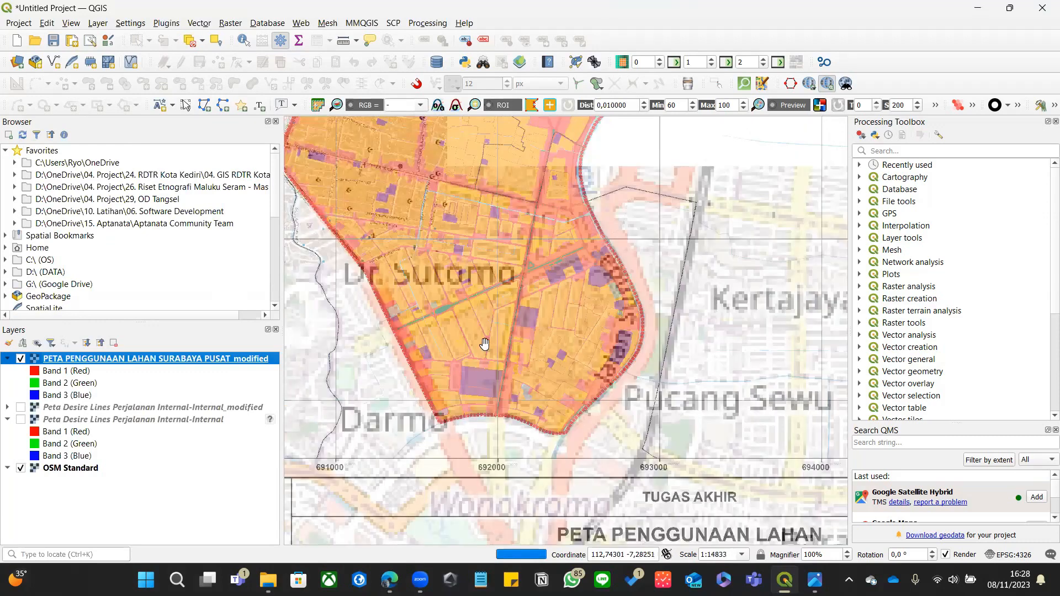
{"action": "left_click_drag", "start_coordinate": [425, 349], "coordinate": [458, 377]}
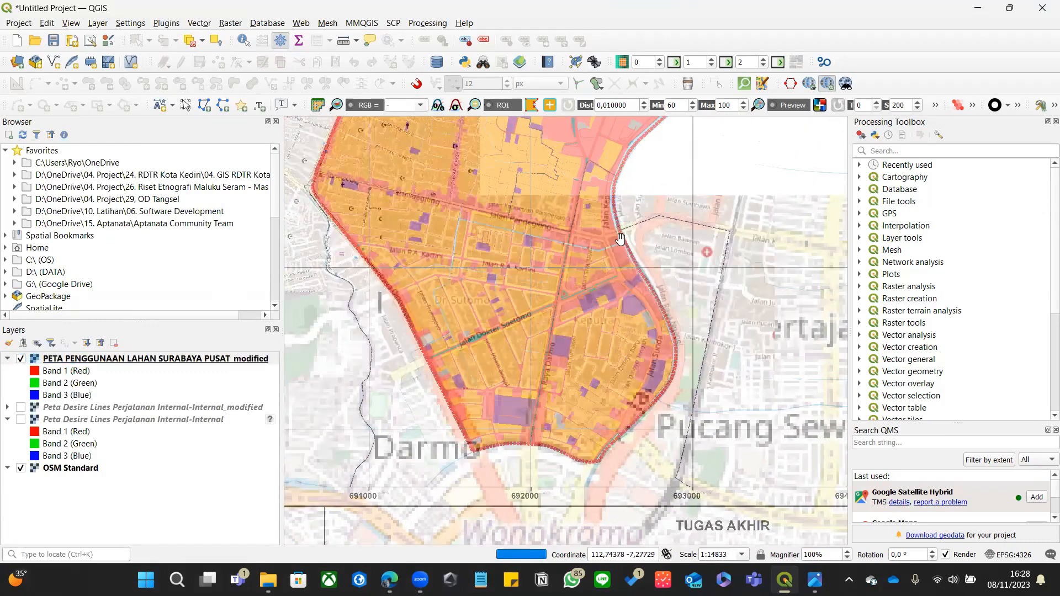
{"action": "left_click_drag", "start_coordinate": [365, 143], "coordinate": [417, 336]}
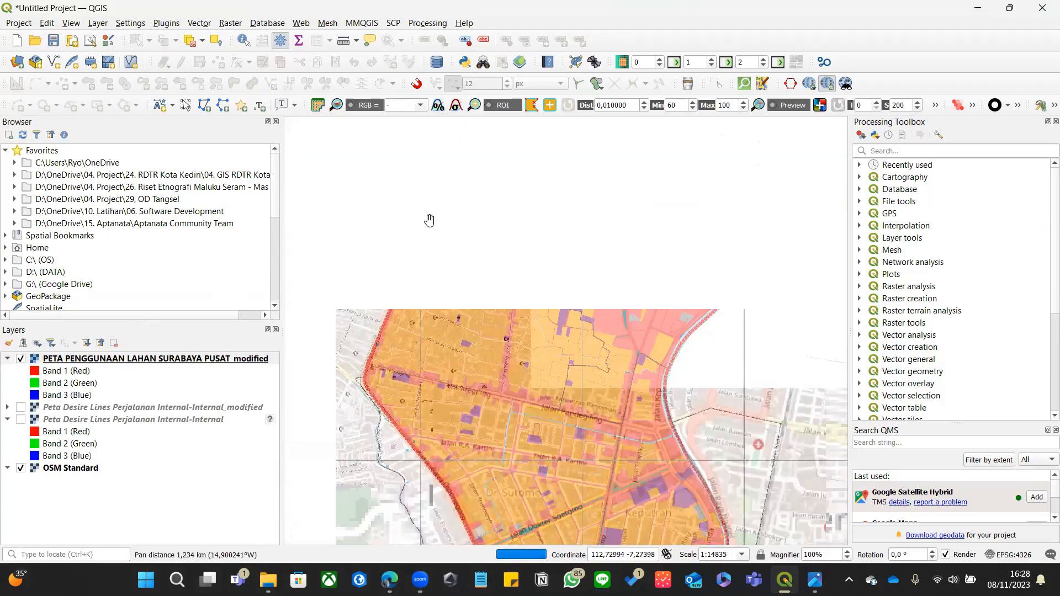
{"action": "left_click_drag", "start_coordinate": [507, 127], "coordinate": [460, 226]}
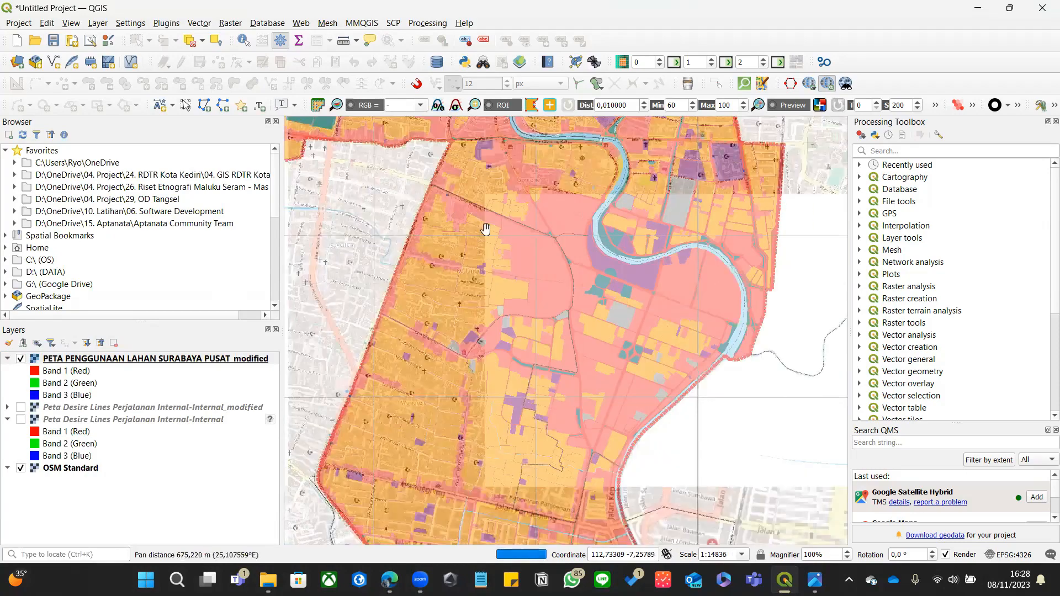
{"action": "left_click_drag", "start_coordinate": [563, 220], "coordinate": [620, 296]}
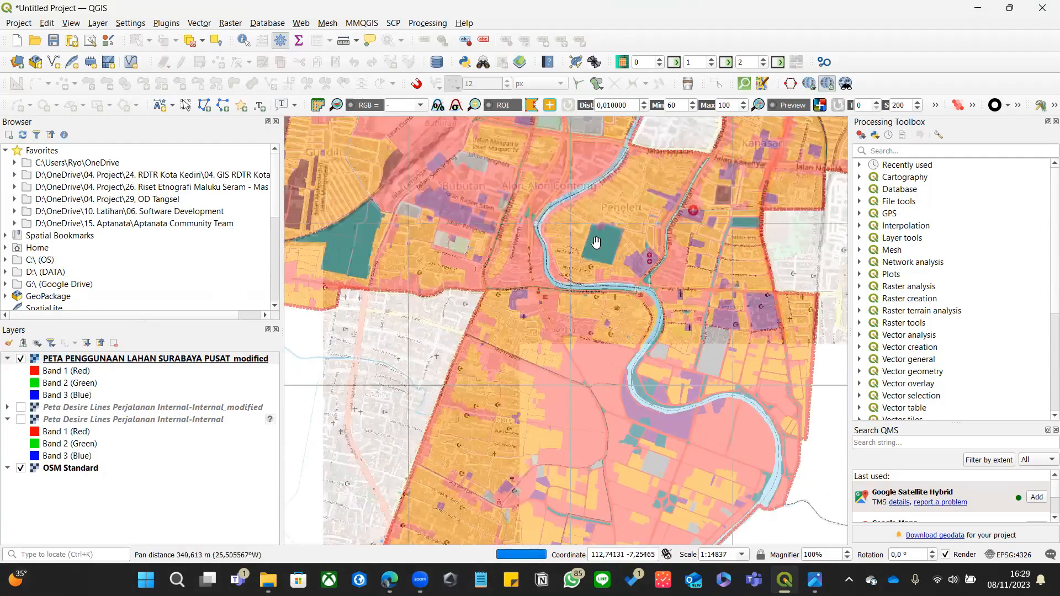
{"action": "left_click_drag", "start_coordinate": [595, 242], "coordinate": [622, 269]}
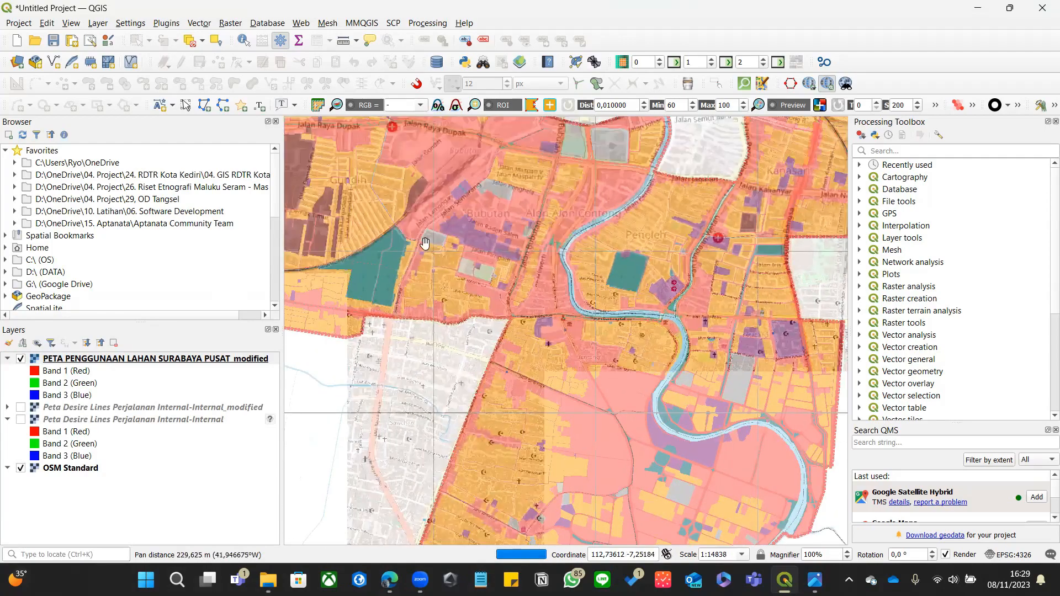
{"action": "scroll", "coordinate": [537, 290], "scroll_direction": "down", "scroll_amount": 1}
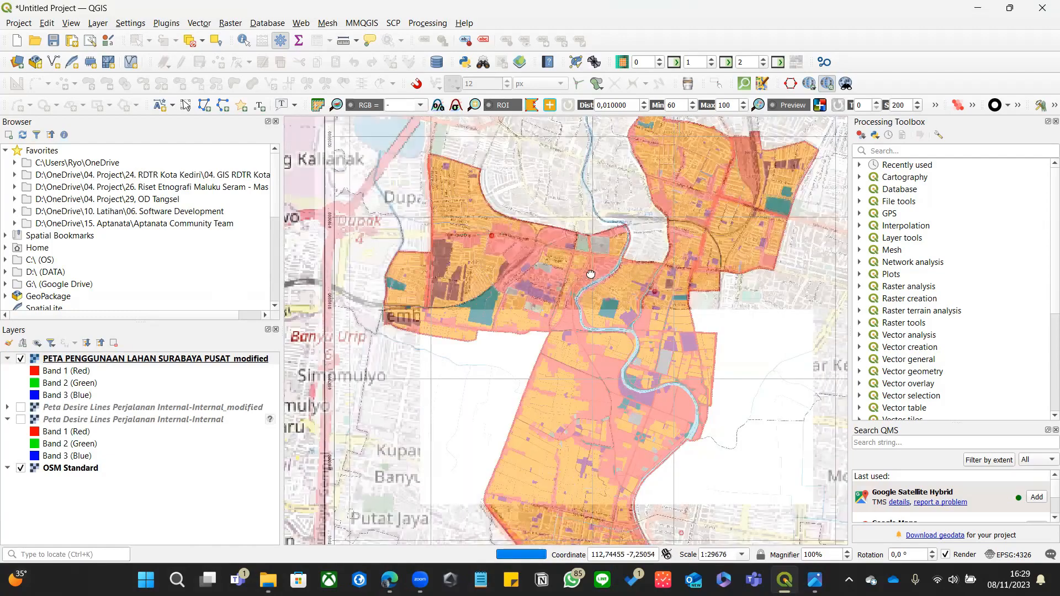
{"action": "right_click", "coordinate": [180, 359]}
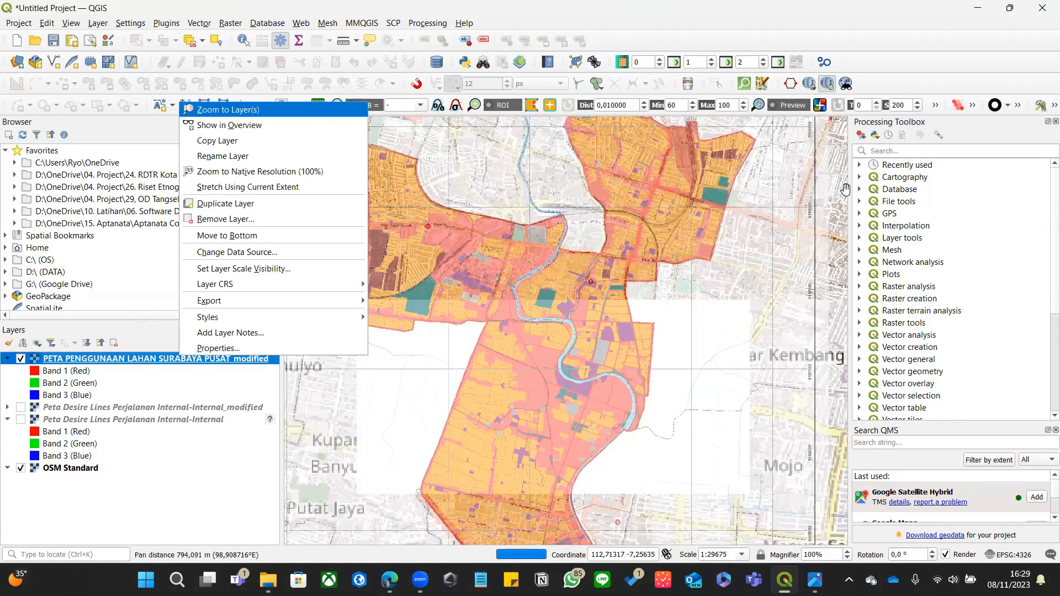
{"action": "key", "text": "Return"}
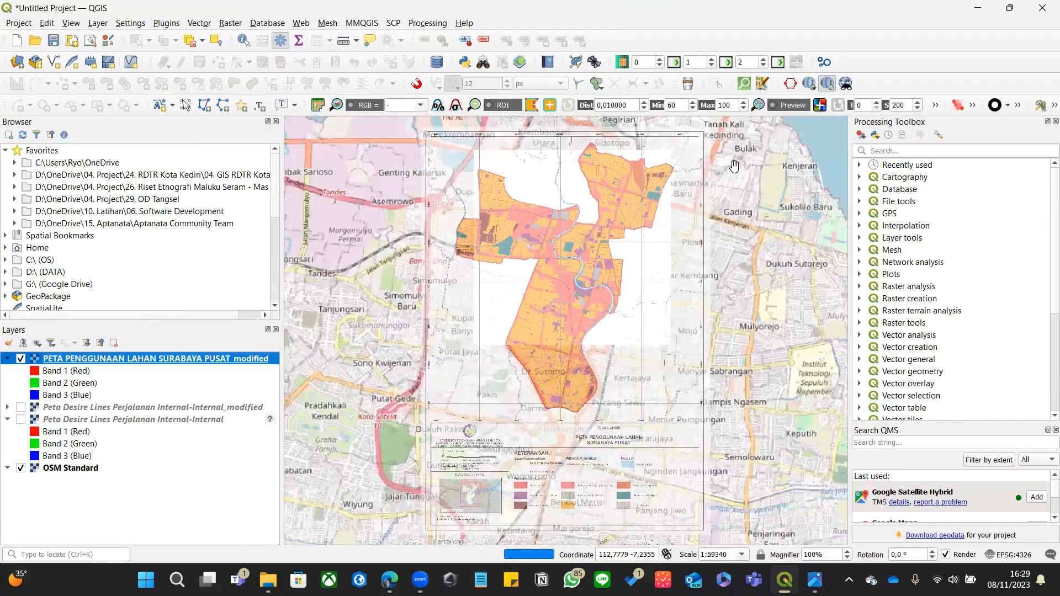